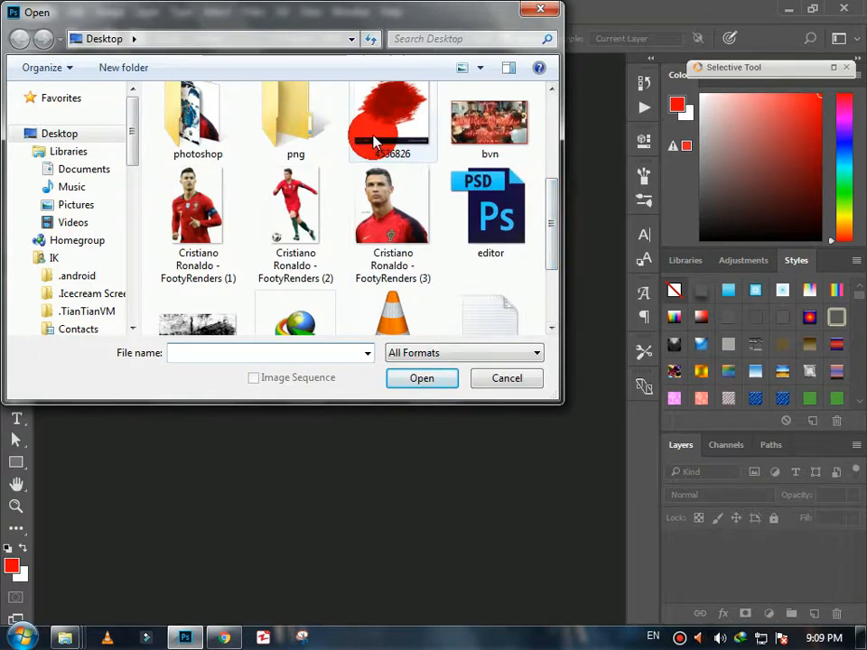
- Open the images 4536826 and Cristiano Ronaldo - FootyRenders (2) from the Desktop together
click(375, 136)
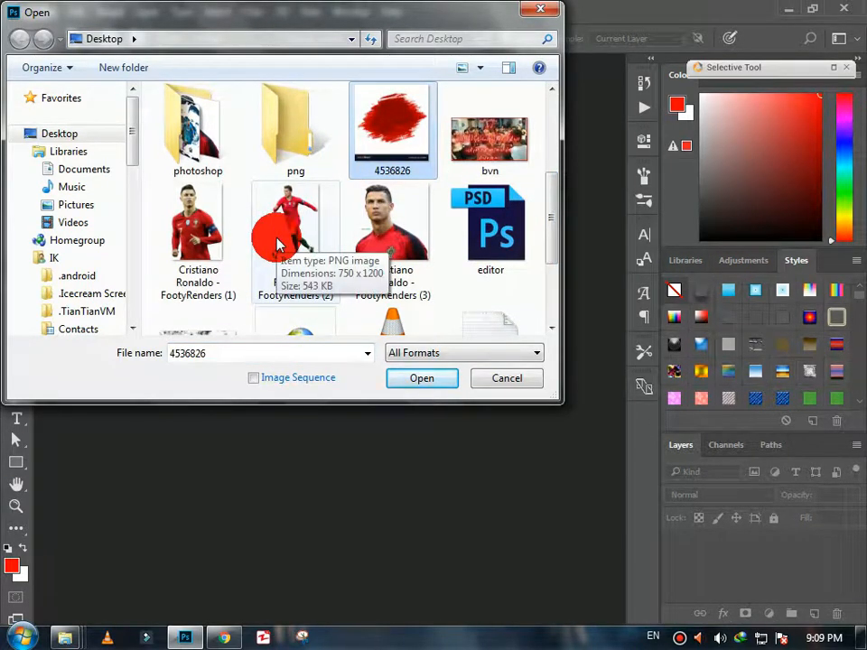
ctrl+click(277, 245)
click(406, 379)
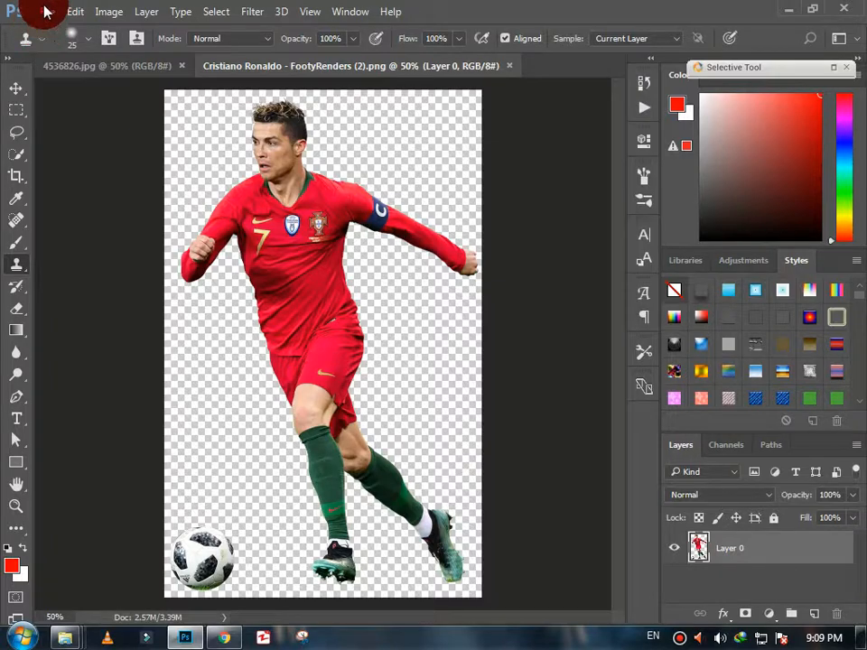
- Create a new 1440 x 2560 px document at 350 pixels/inch in RGB Color and unlock its background layer
click(45, 12)
click(61, 31)
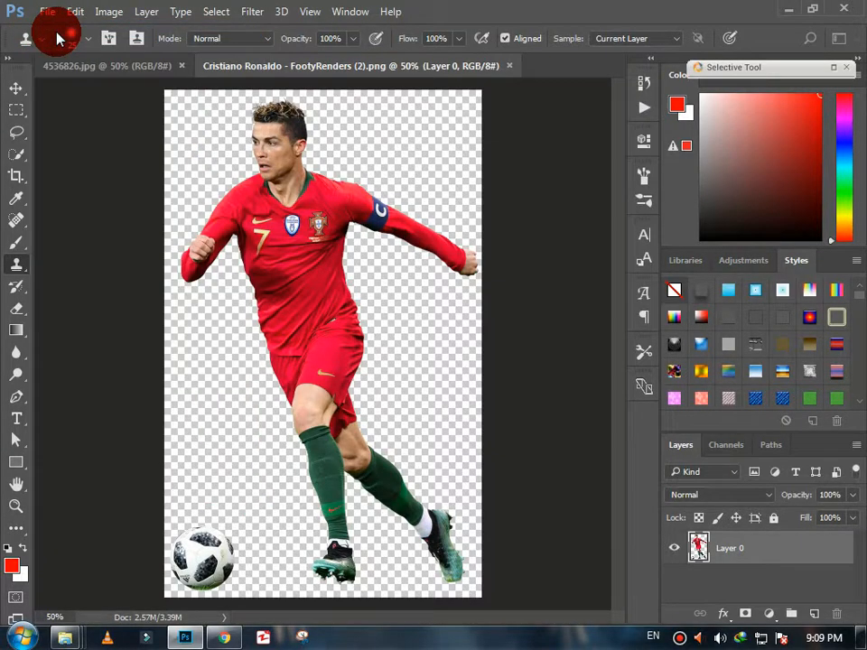
scroll(742, 451, down, 1)
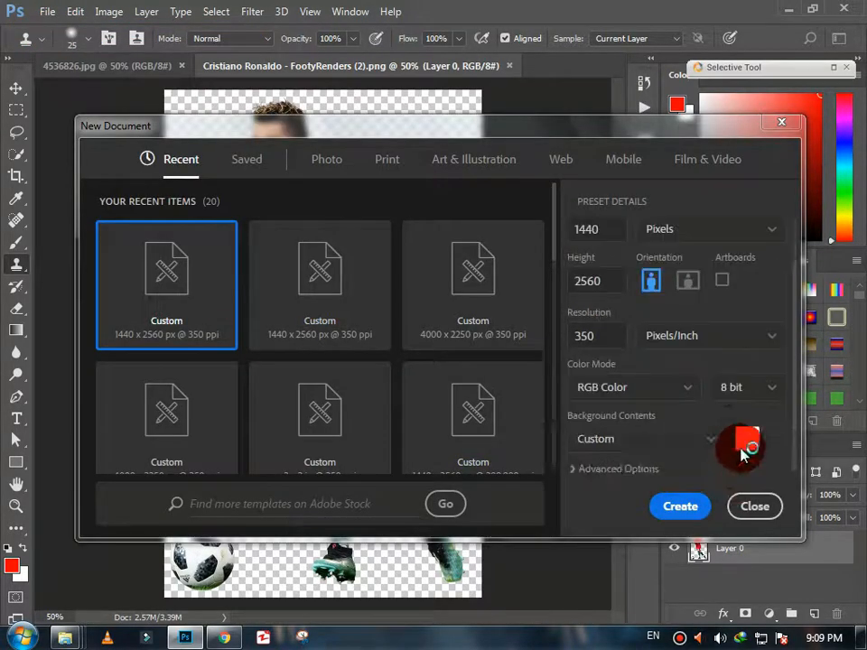
click(680, 507)
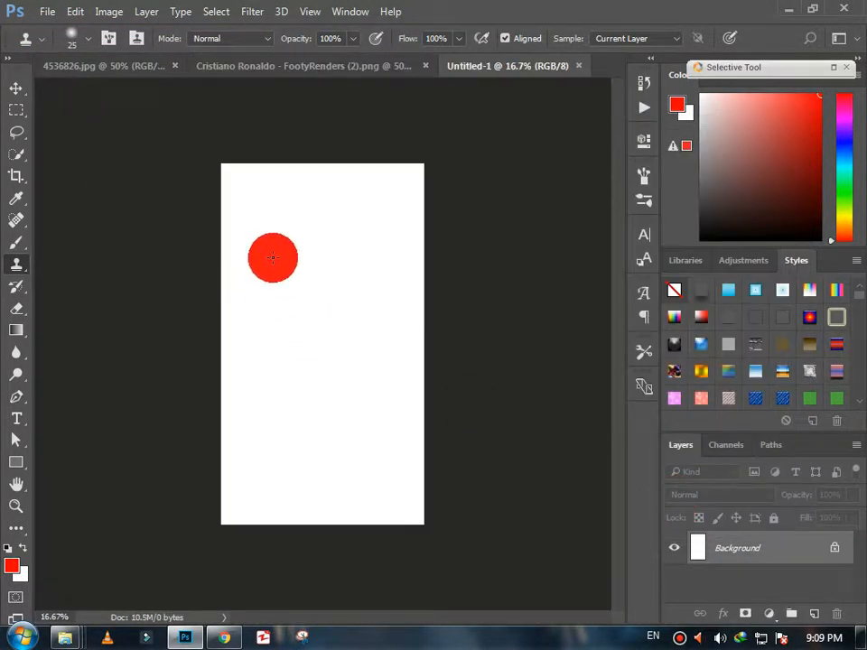
click(832, 548)
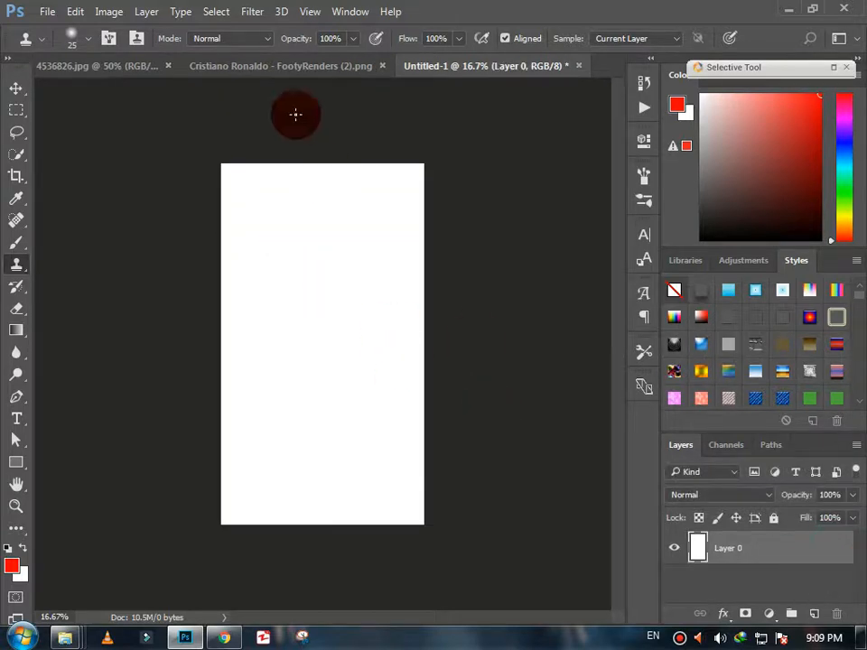
- Extend the canvas slightly beyond the white layer's right and bottom edges with the Crop tool
click(25, 174)
drag(397, 527, 437, 538)
click(16, 87)
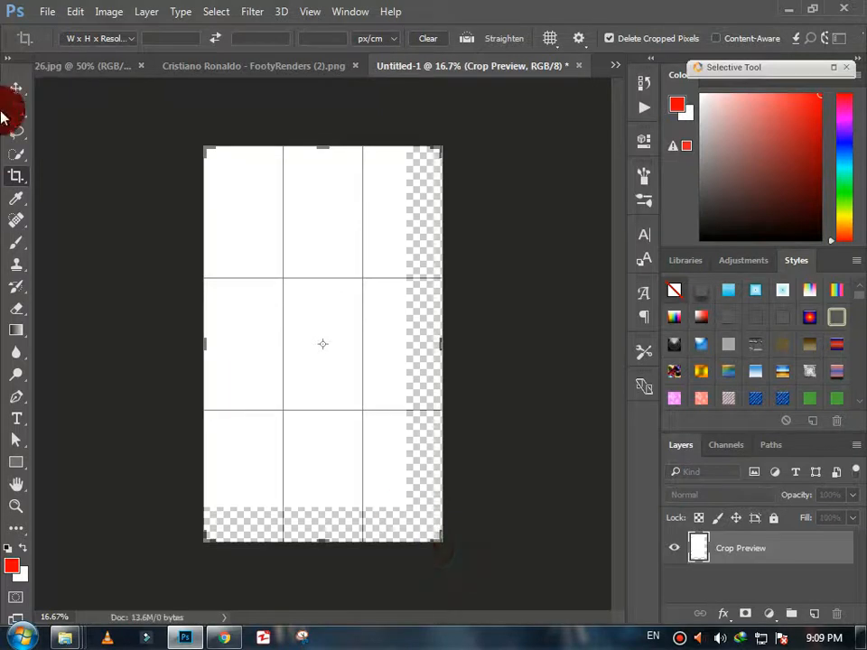
click(366, 258)
- Fill the transparent strip around the white layer with white using the Paint Bucket
drag(17, 332, 64, 344)
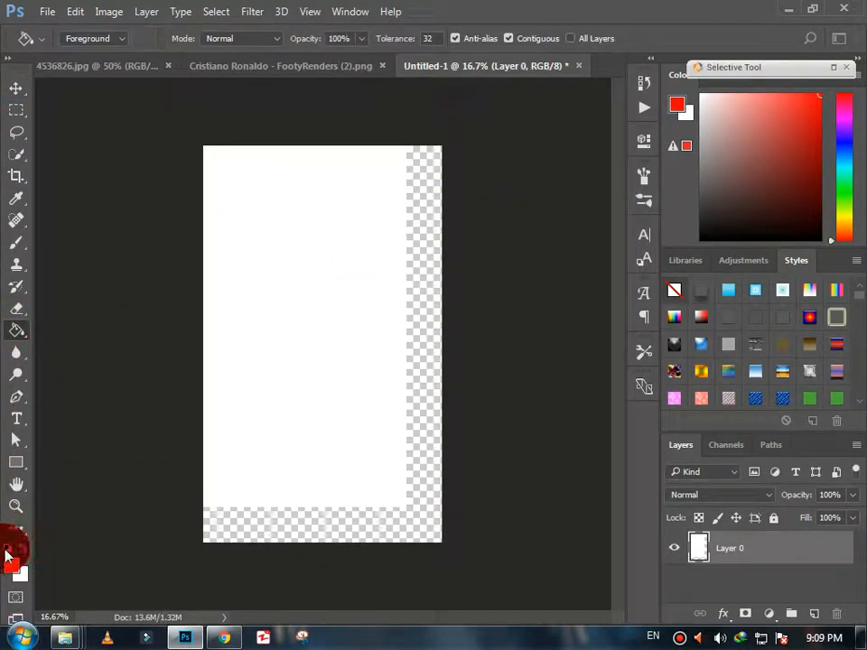
click(25, 550)
click(356, 515)
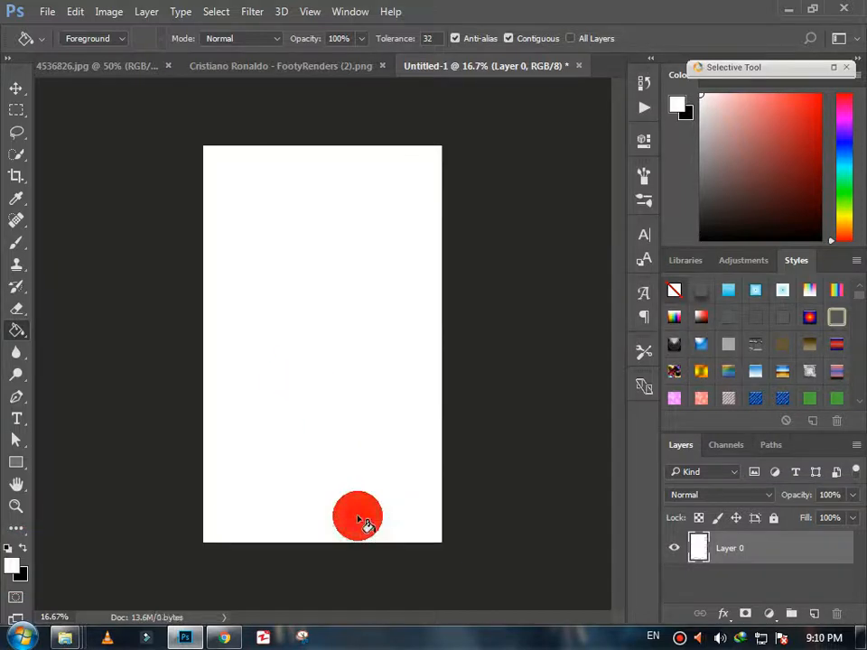
- Crop image 4536826.jpg above and below the red brush stroke, removing the VectorStock footer, and unlock its background layer
click(17, 88)
click(194, 69)
click(123, 74)
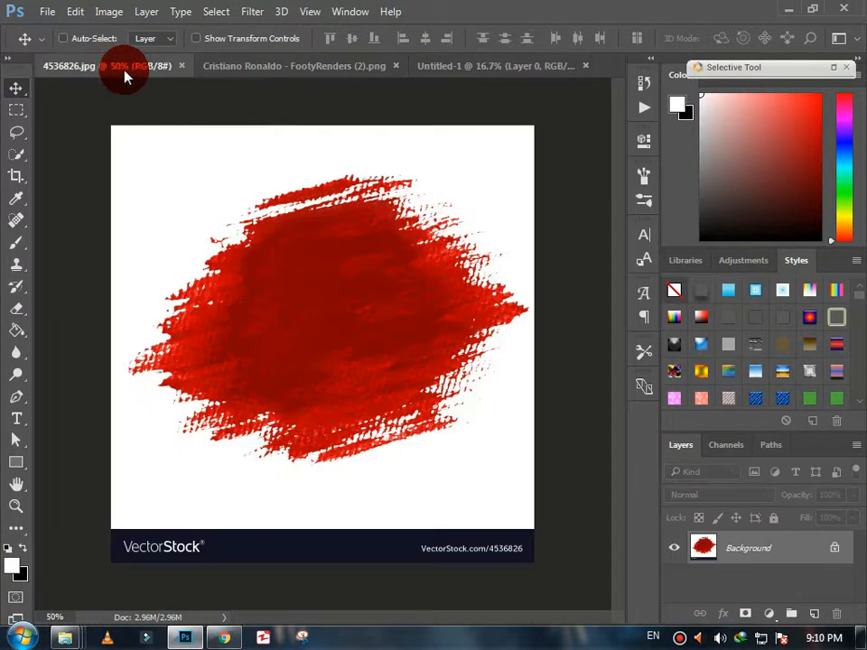
click(17, 175)
drag(323, 561, 333, 519)
drag(325, 172, 325, 179)
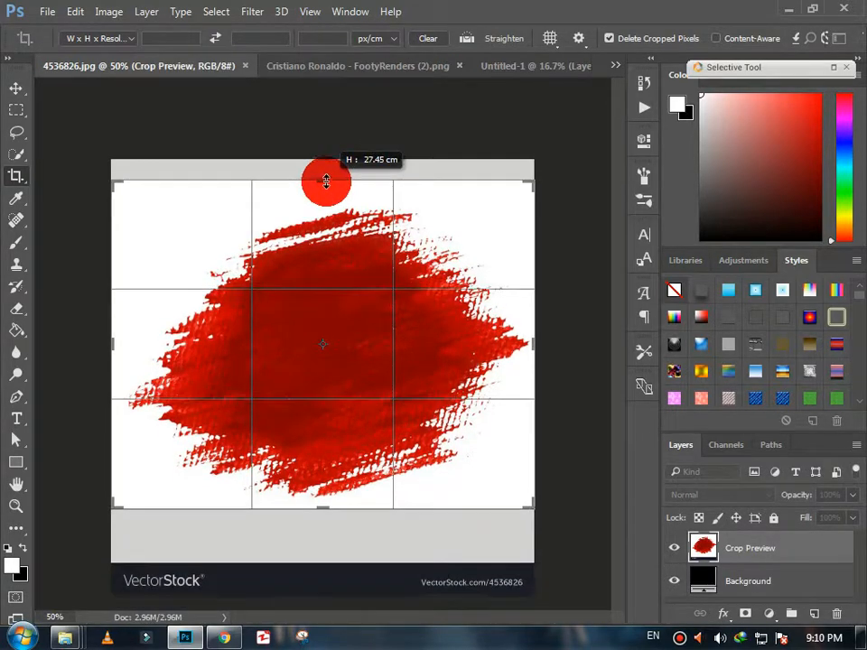
key(Return)
click(837, 547)
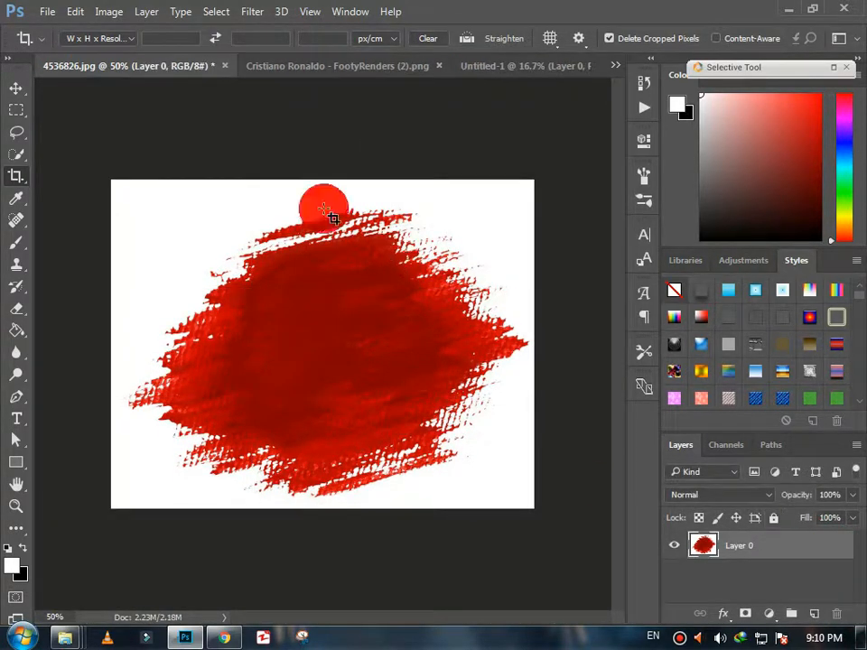
- Isolate the red brush stroke on a new layer using Color Range Shadows, fuzziness 81% and range 129, and hide the original layer
click(209, 13)
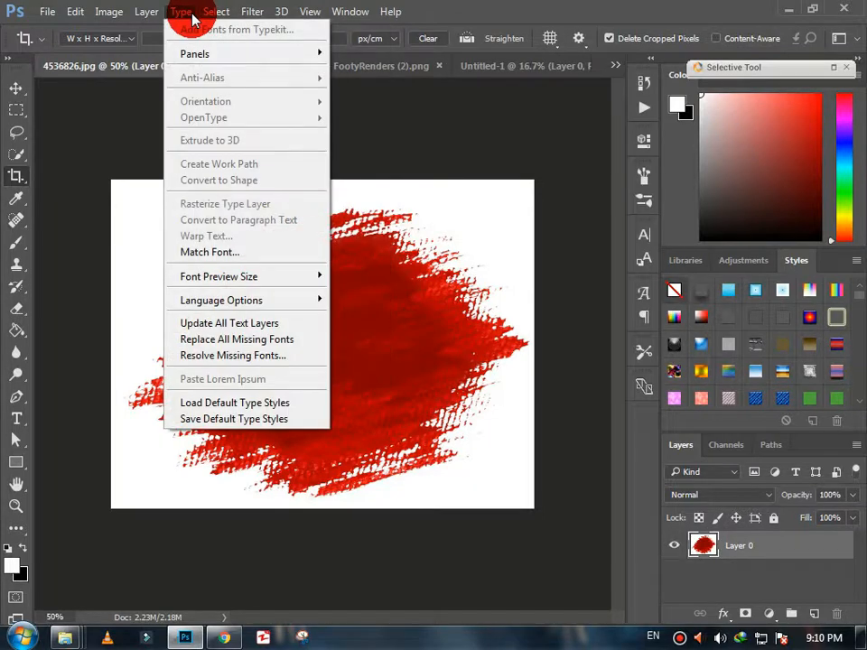
click(244, 173)
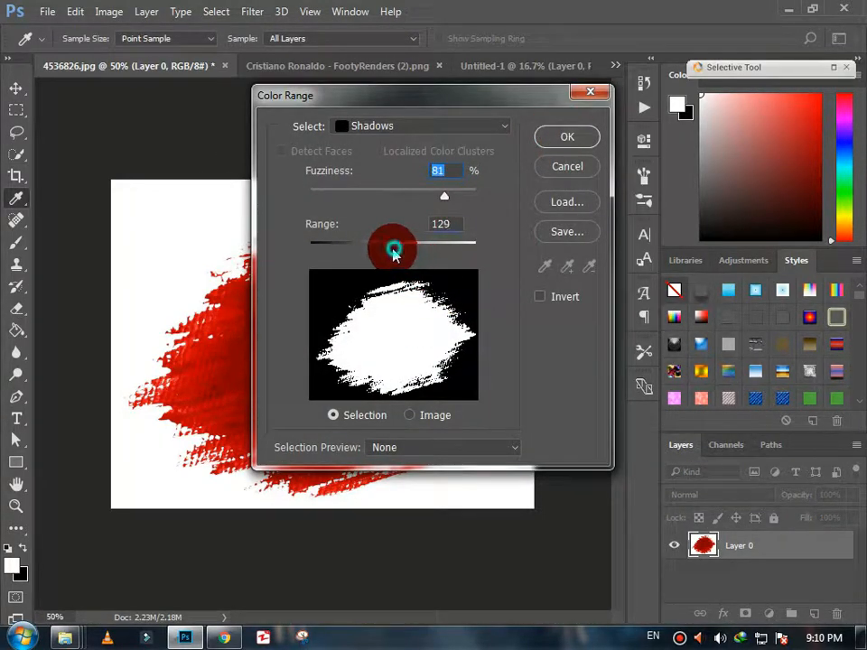
click(567, 137)
key(c)
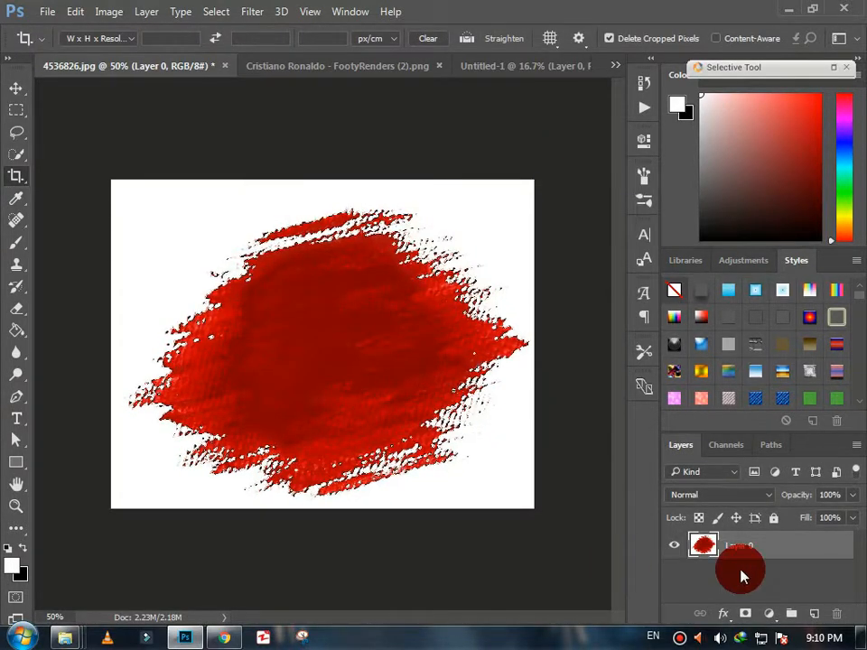
key(ctrl+j)
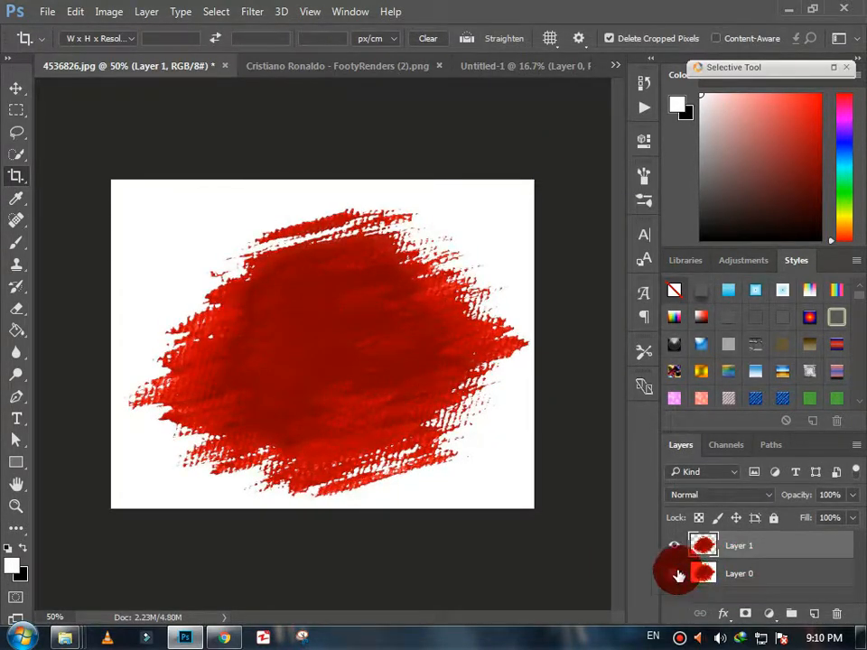
click(679, 575)
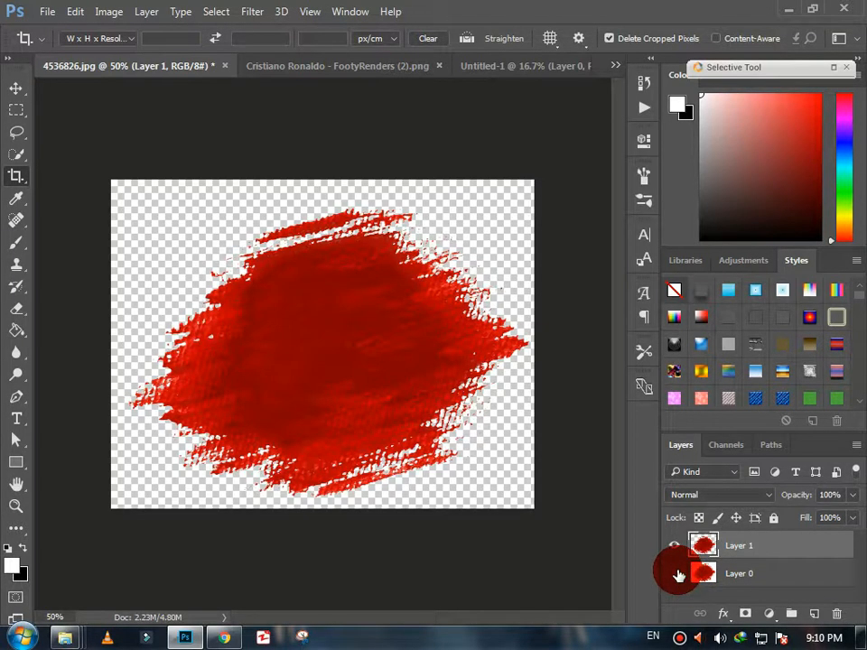
- Bring the red brush stroke into the Untitled-1 document and enlarge it to span most of the canvas width
click(15, 88)
drag(366, 344, 337, 360)
key(ctrl+t)
drag(390, 304, 448, 266)
drag(317, 393, 290, 387)
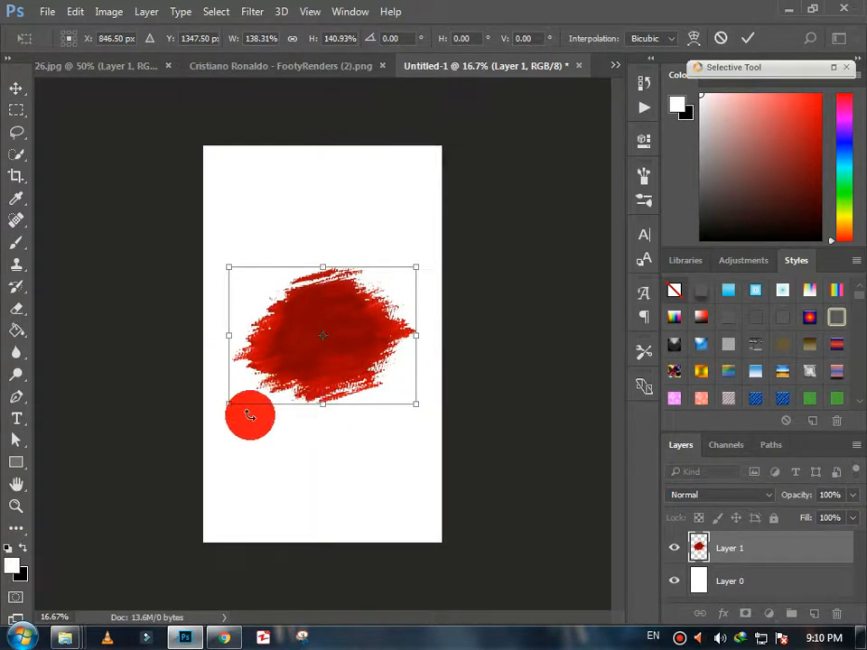
drag(230, 406, 219, 425)
drag(327, 401, 325, 389)
double_click(331, 400)
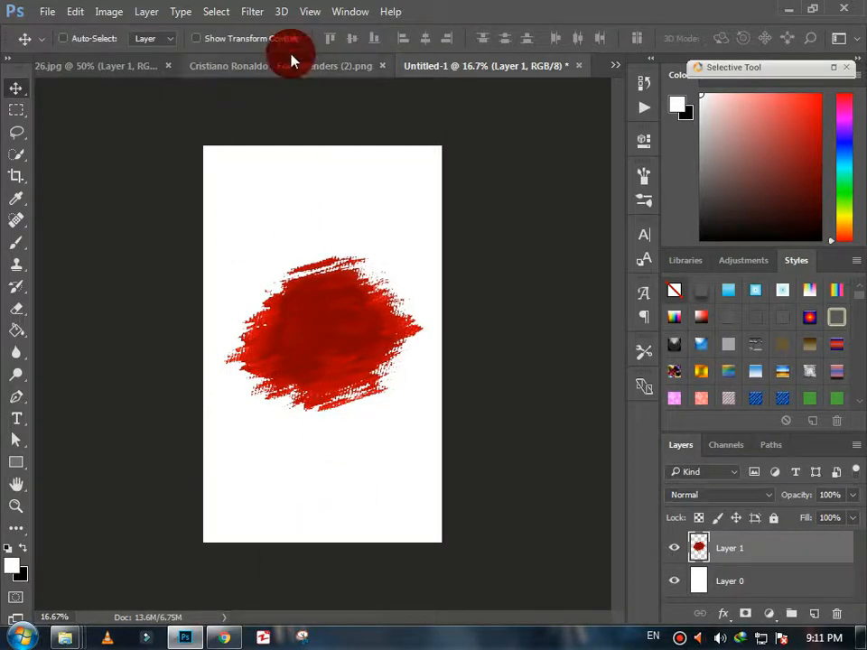
- Add the running player cutout to Untitled-1 and scale it to about 147% width and 145% height in front of the brush stroke
click(373, 69)
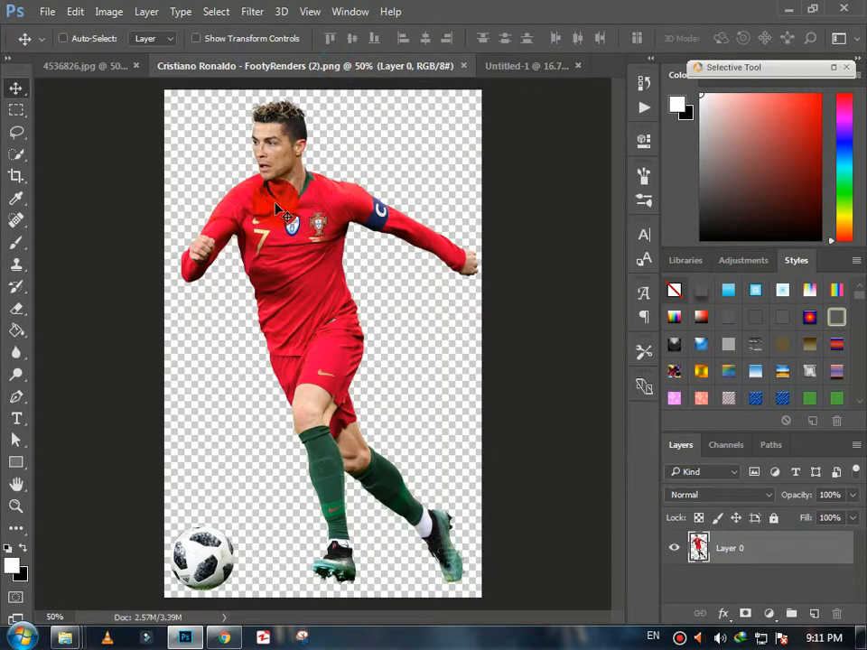
drag(316, 209, 329, 374)
click(76, 12)
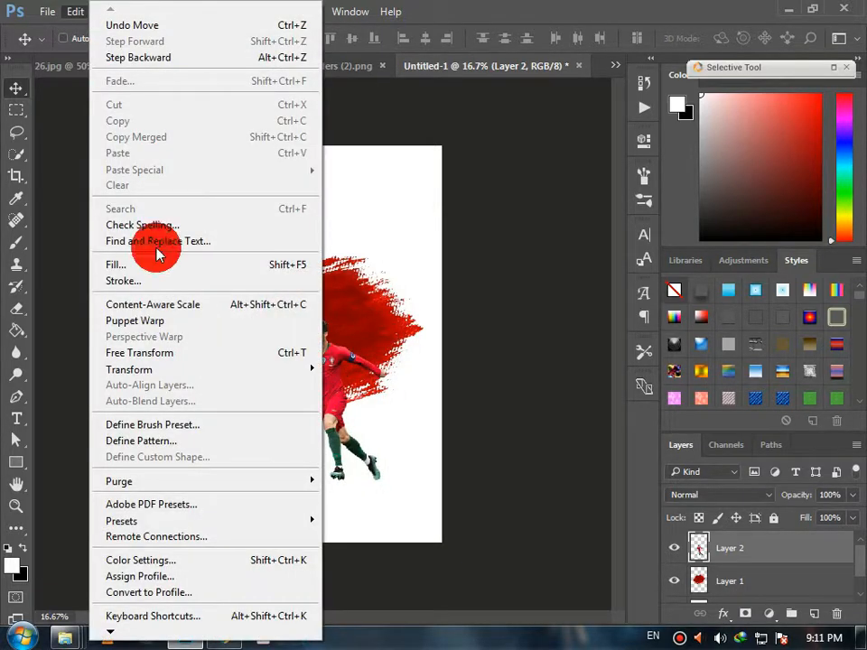
click(190, 353)
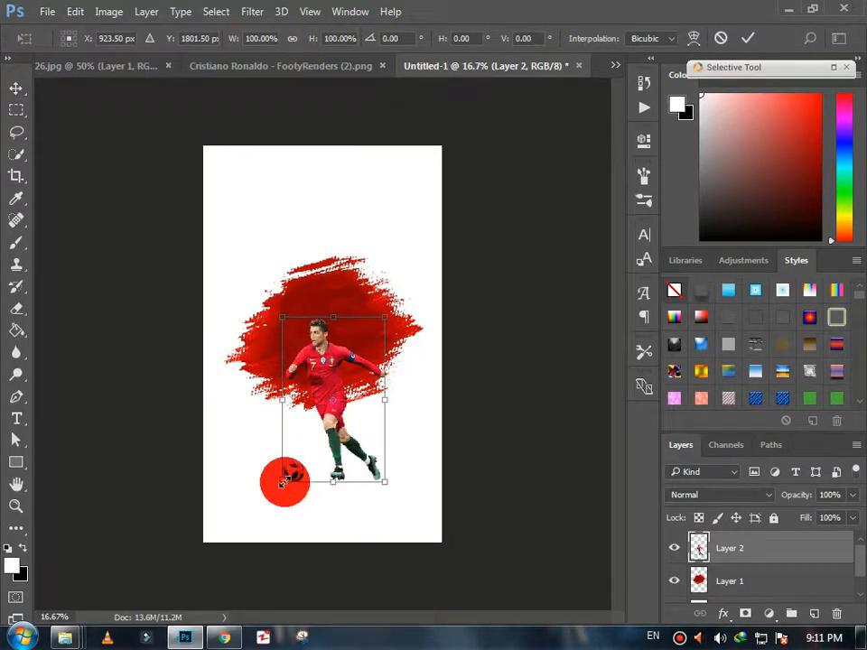
drag(283, 480, 253, 517)
drag(385, 317, 414, 268)
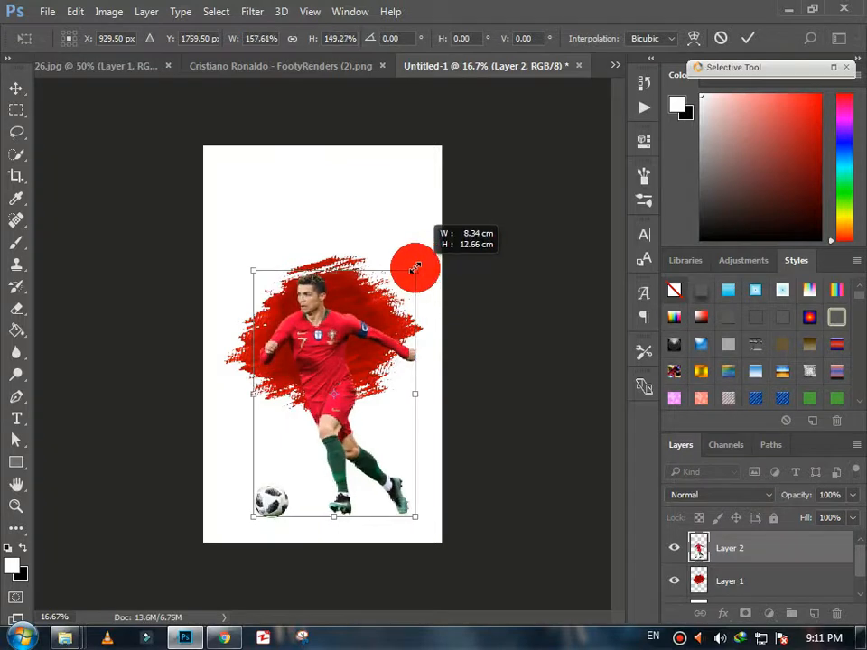
drag(359, 378, 368, 373)
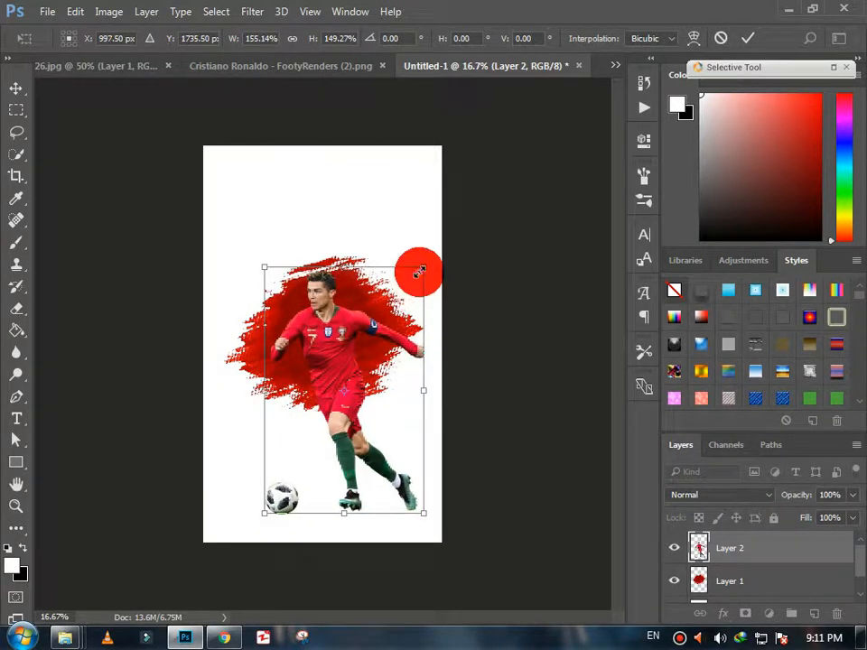
mouse_move(420, 270)
mouse_down()
mouse_move(420, 257)
mouse_move(420, 279)
mouse_move(411, 280)
mouse_up()
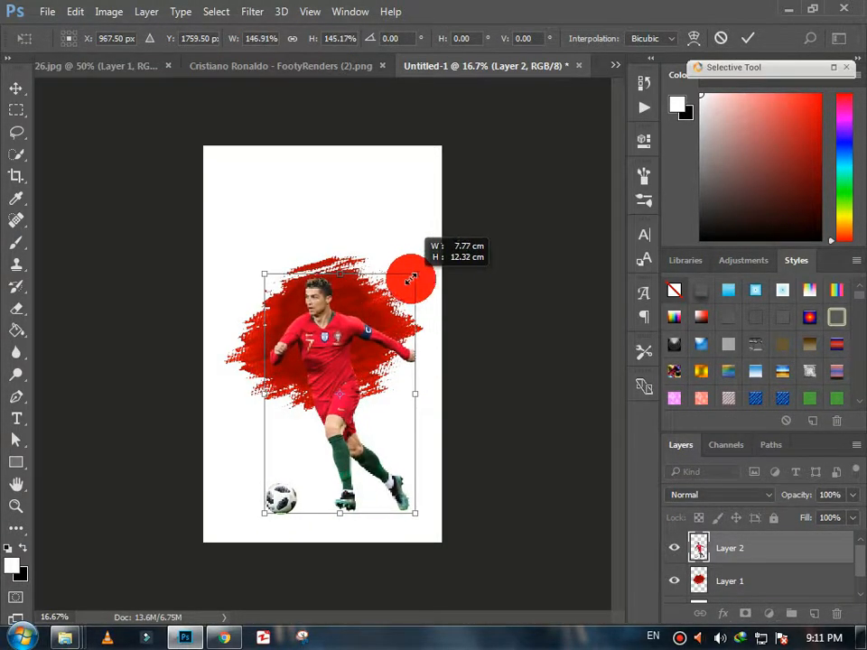
key(Return)
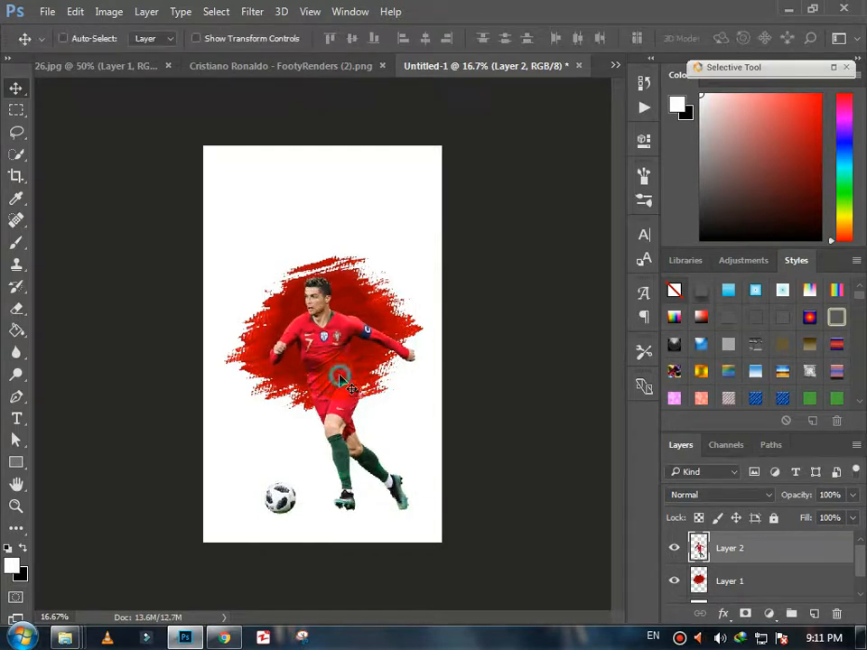
- Shift the brush stroke up about 0.57 cm, centred horizontally, and nudge the player layer slightly upward
click(705, 581)
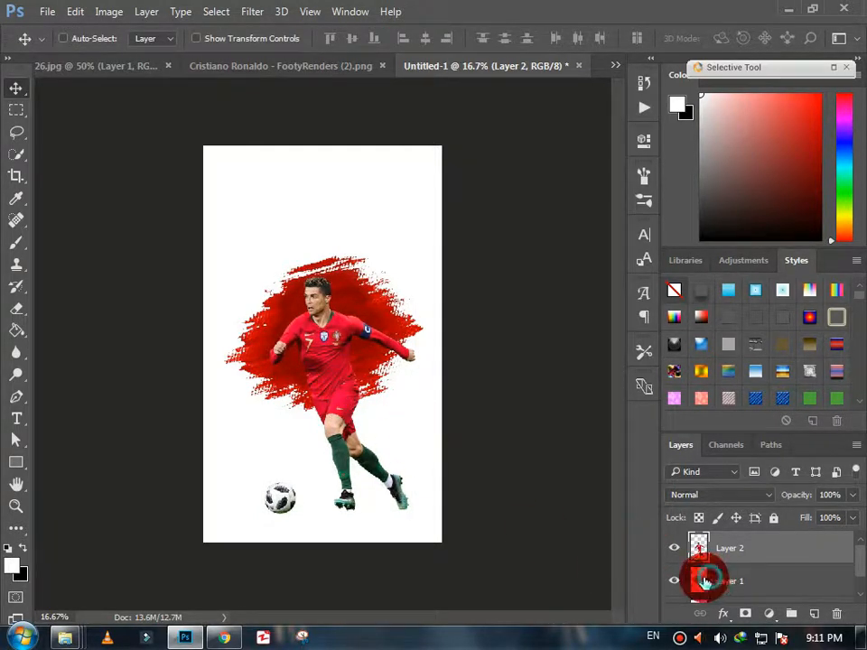
drag(353, 294, 351, 284)
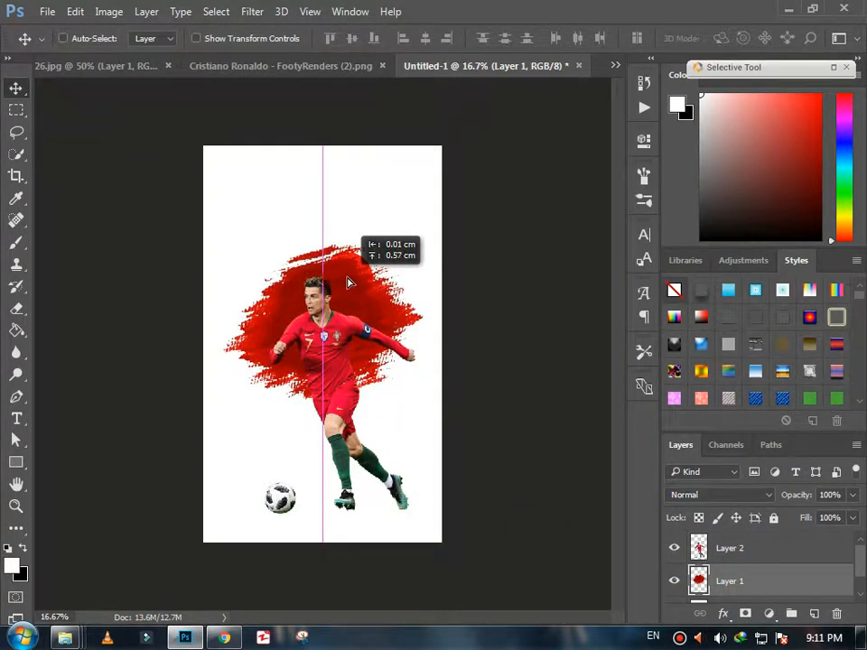
click(700, 556)
drag(325, 364, 322, 360)
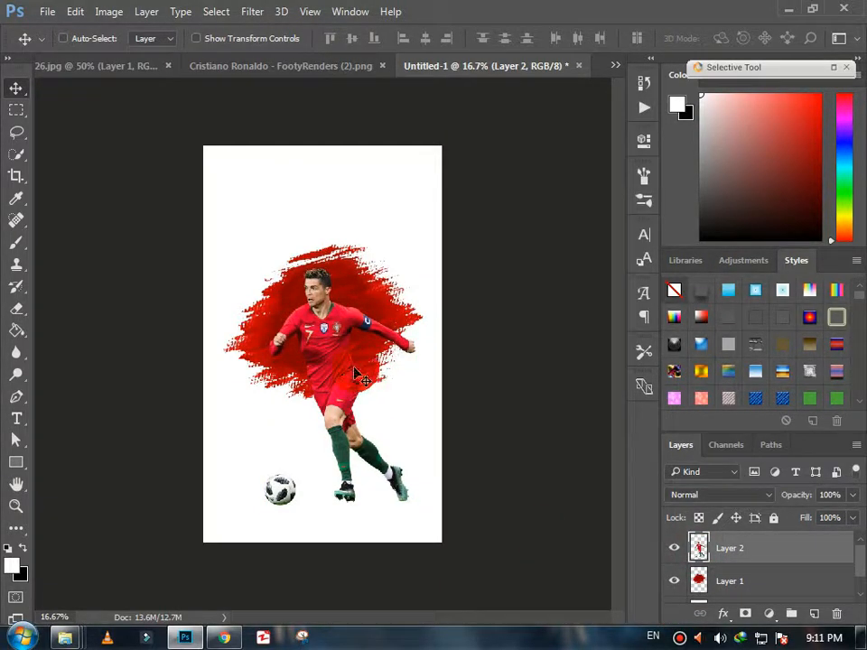
- Close the player cutout and 4536826.jpg source images without saving, keeping Untitled-1 open
click(281, 71)
click(459, 68)
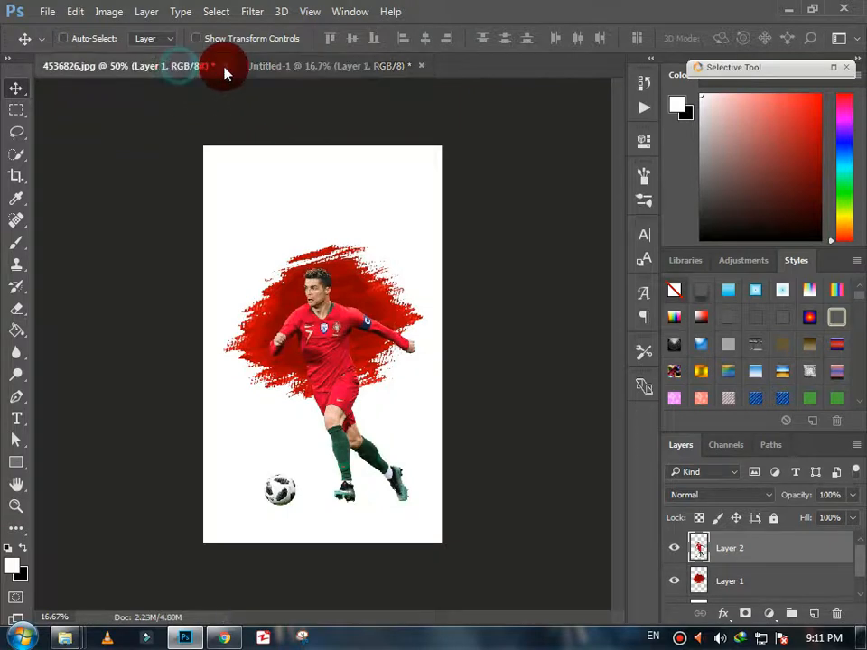
click(225, 73)
click(440, 255)
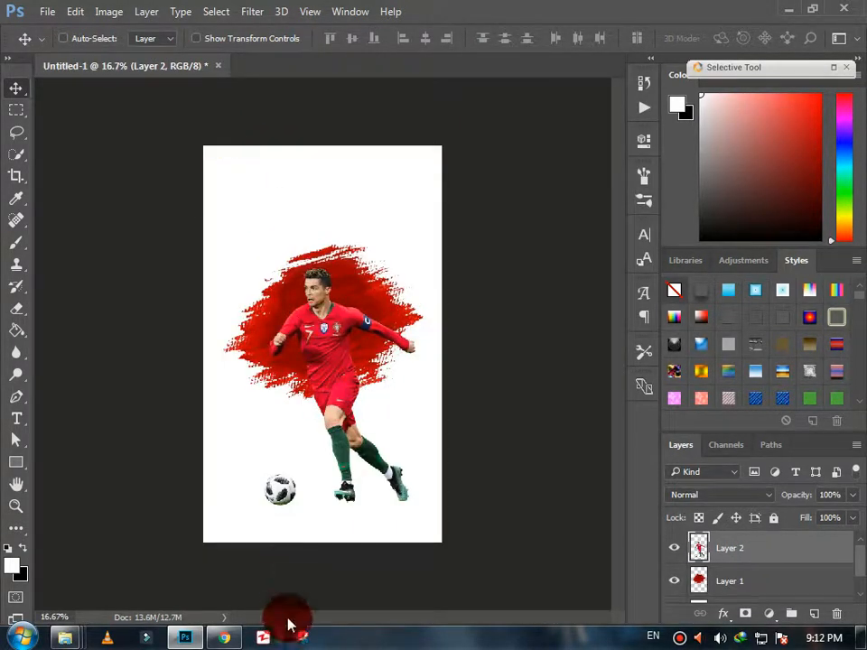
- Open the image Cristiano Ronaldo - FootyRenders (1) from the Desktop
click(227, 642)
click(226, 641)
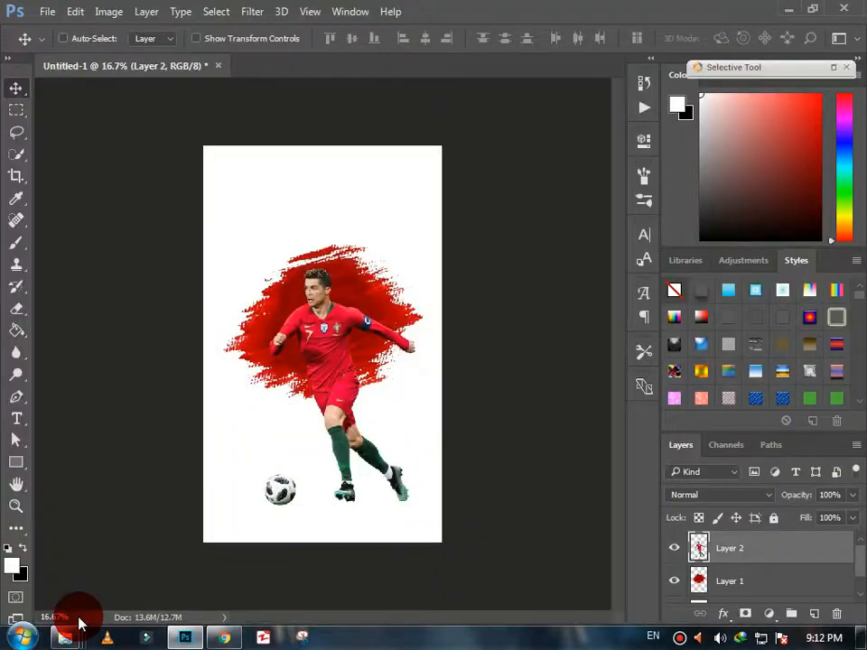
click(47, 13)
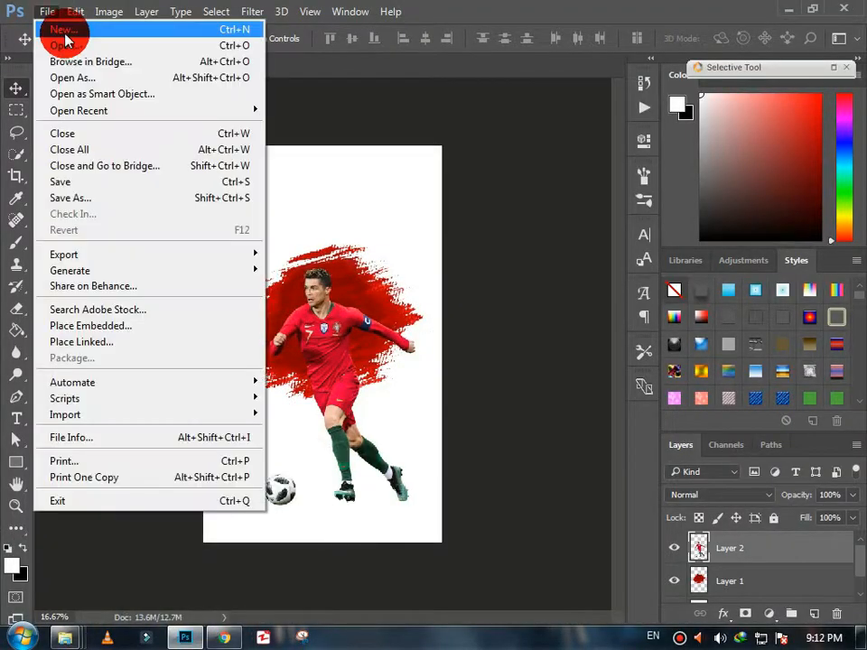
click(68, 42)
drag(552, 155, 552, 276)
click(200, 123)
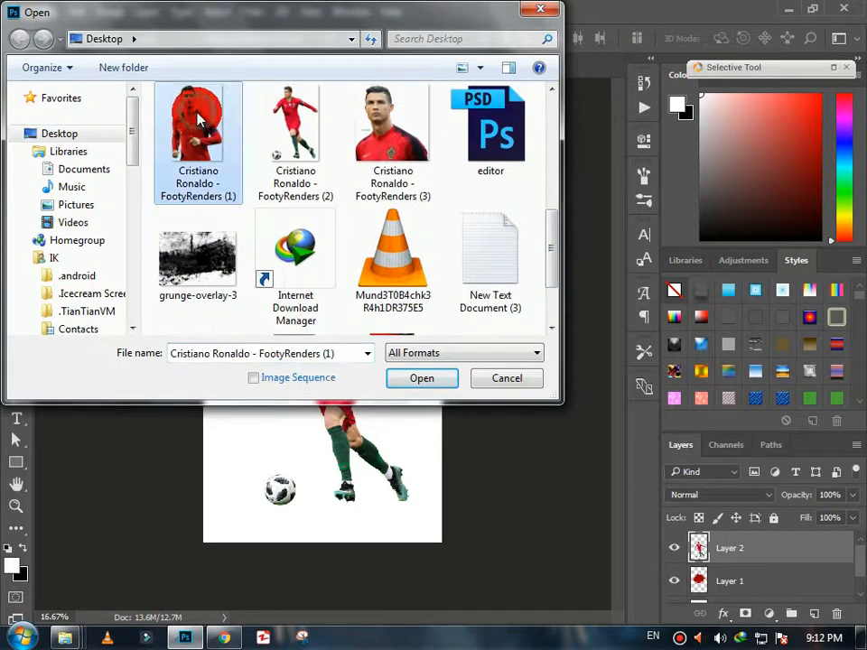
click(455, 380)
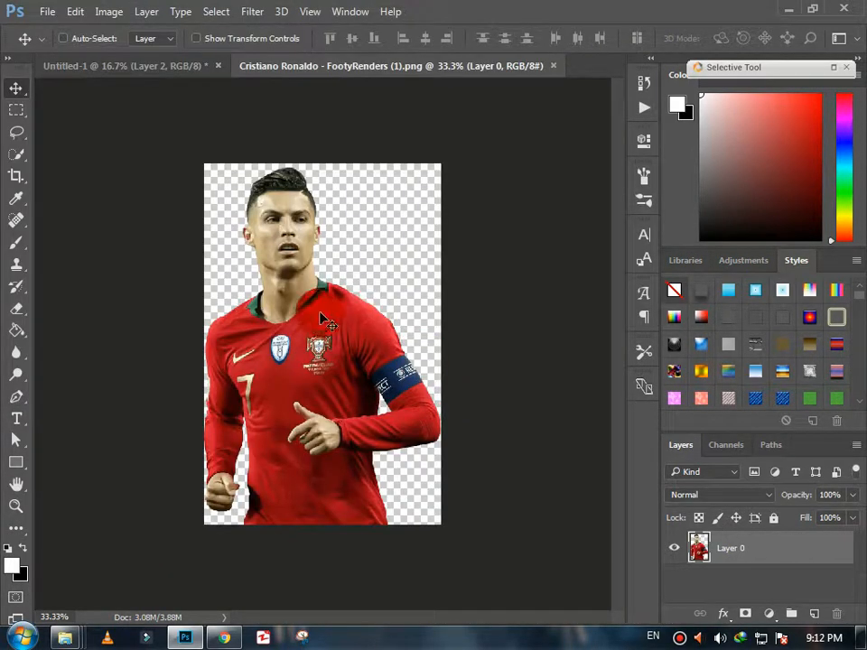
- Add the portrait cutout to Untitled-1, stack it directly above the brush stroke layer and move it down over the stroke
drag(253, 271, 309, 338)
drag(709, 560, 739, 560)
scroll(809, 572, up, 1)
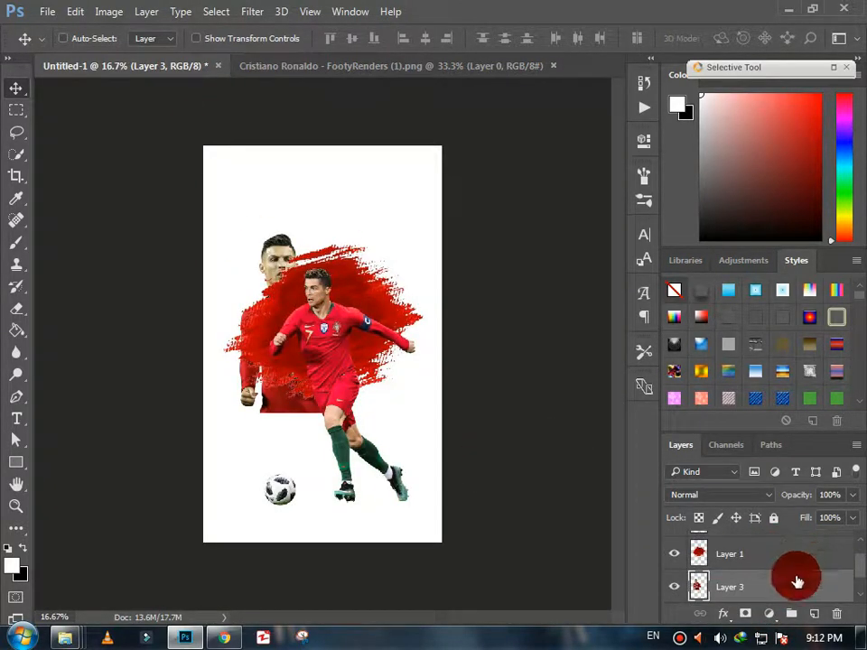
drag(798, 580, 796, 554)
drag(277, 332, 279, 372)
- Clip the portrait layer to the brush stroke layer with a clipping mask and check its position
key(ctrl+t)
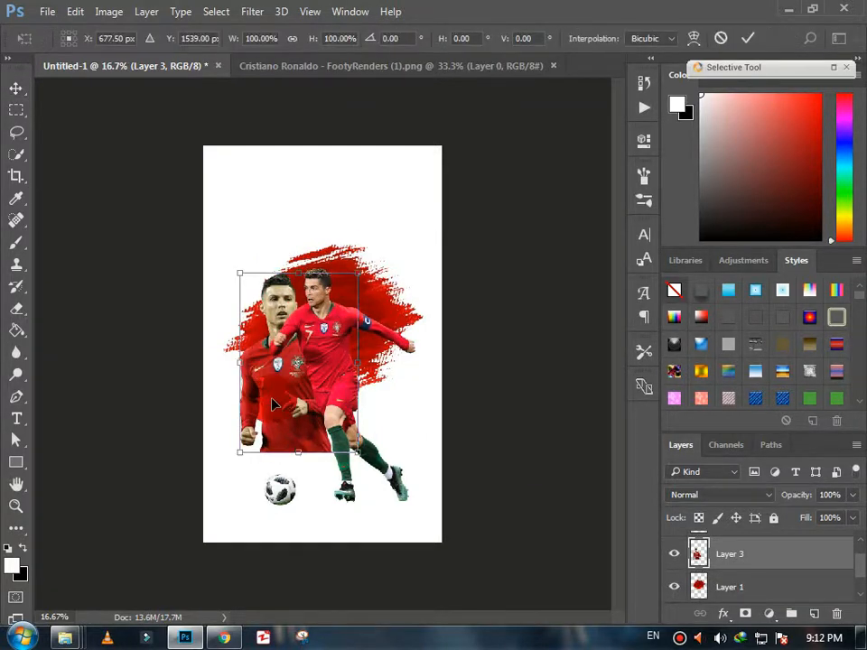
click(25, 87)
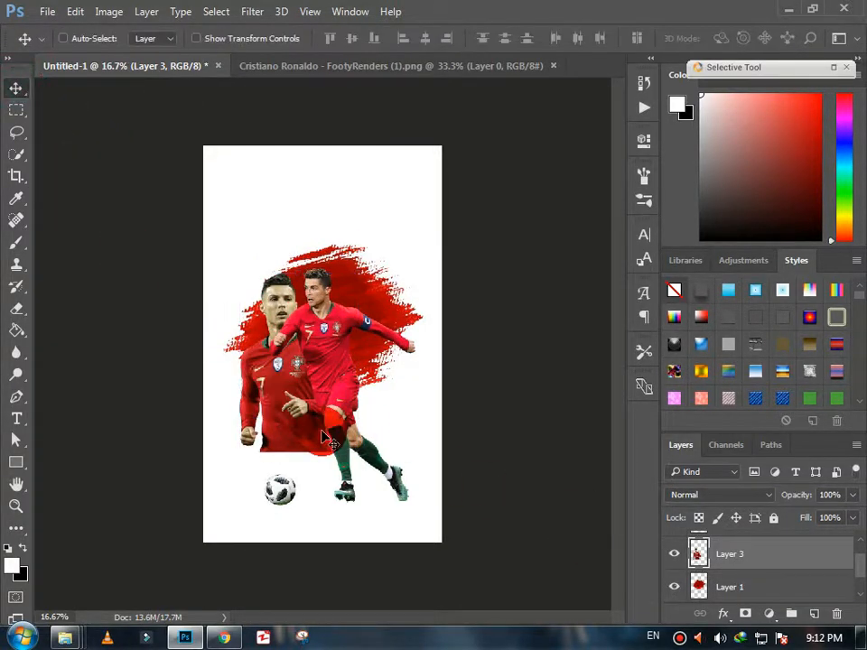
right_click(847, 546)
click(595, 318)
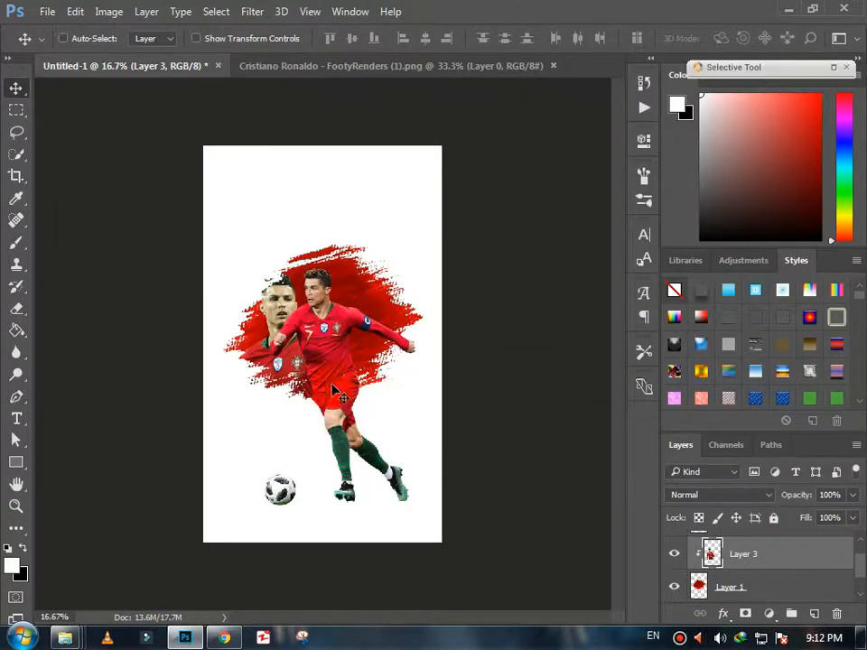
drag(292, 366, 293, 370)
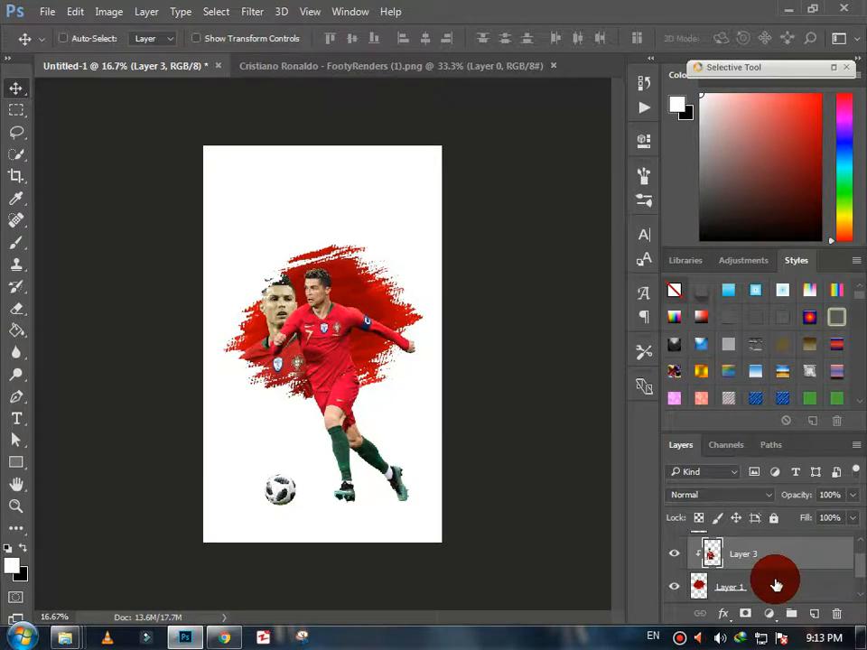
scroll(775, 585, up, 1)
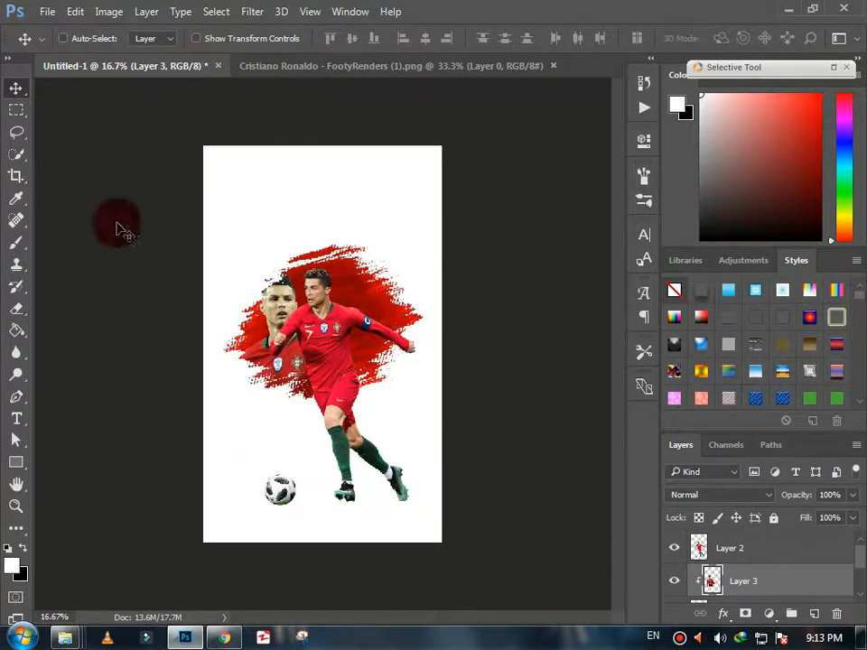
- Add a bright red Solid Color fill layer above the portrait layer
click(770, 617)
click(701, 246)
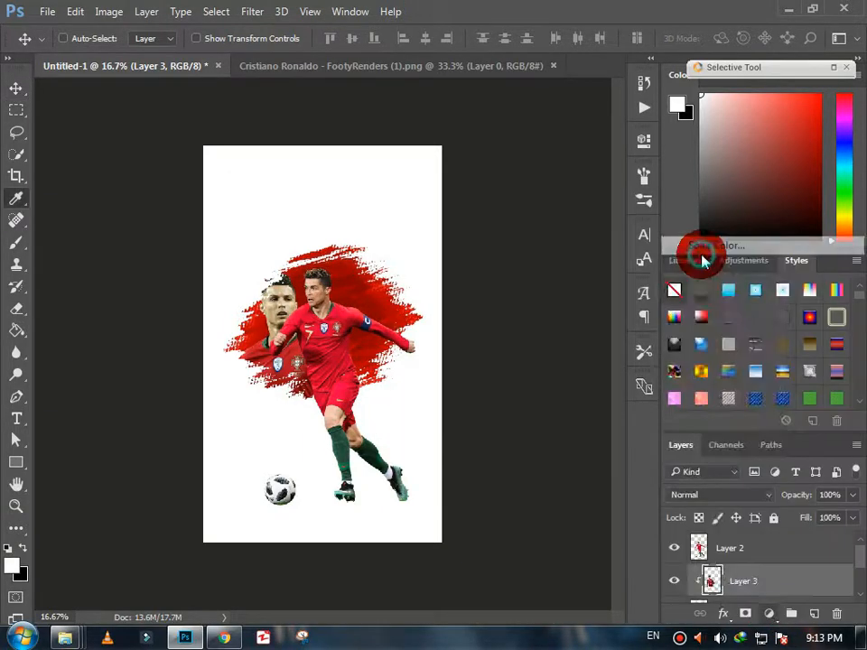
drag(451, 352, 587, 143)
click(709, 169)
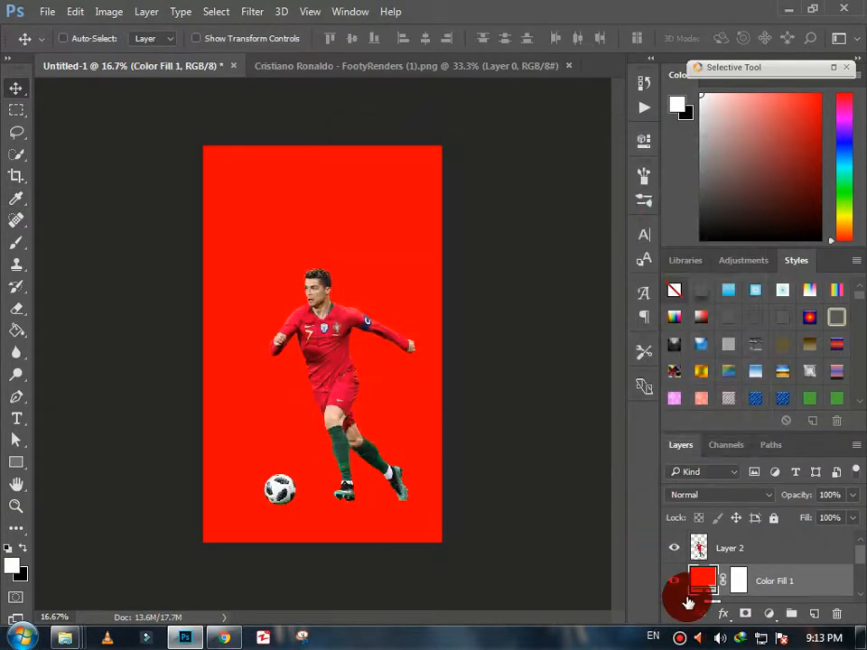
- Clip the red fill to the portrait layer and set its blend mode to Lighten with 58% fill
scroll(694, 594, down, 1)
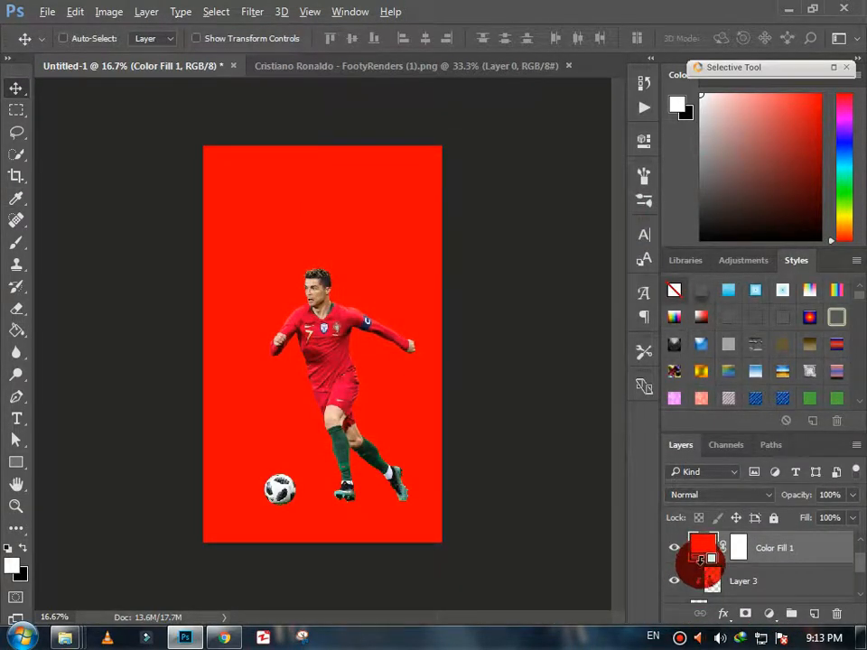
alt+click(702, 562)
click(736, 496)
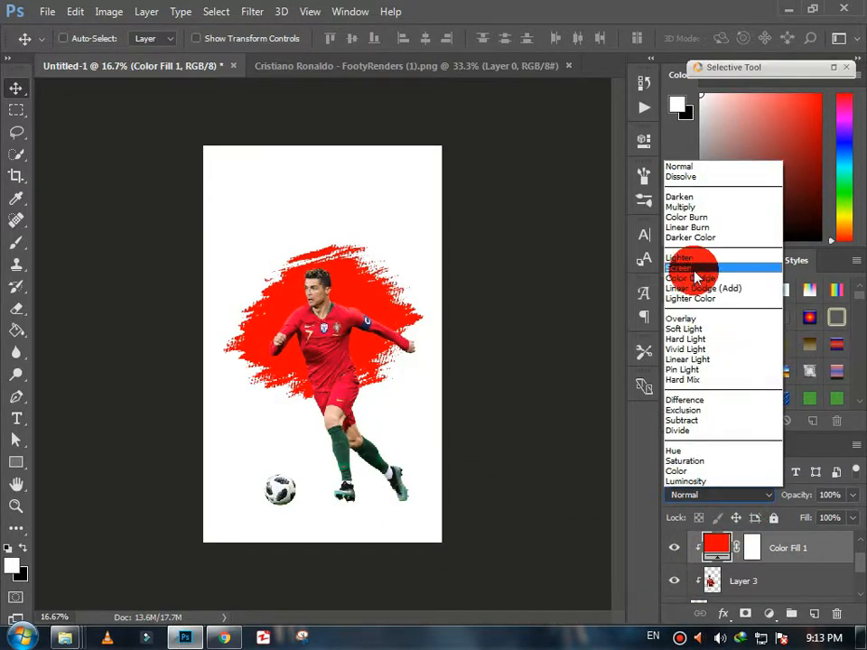
click(695, 267)
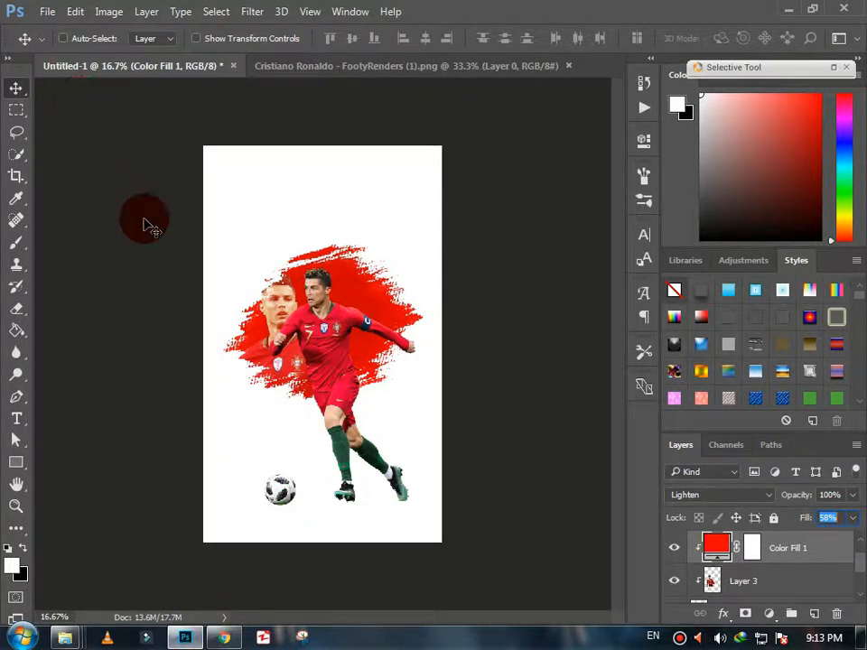
drag(293, 361, 307, 360)
click(718, 582)
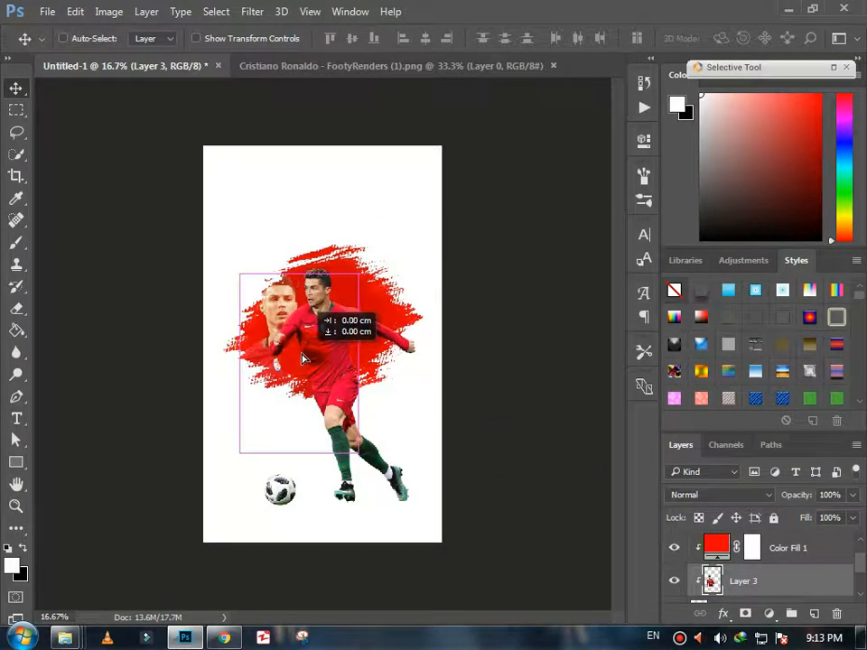
- Open the image grunge-overlay-3.png from the Desktop
click(48, 13)
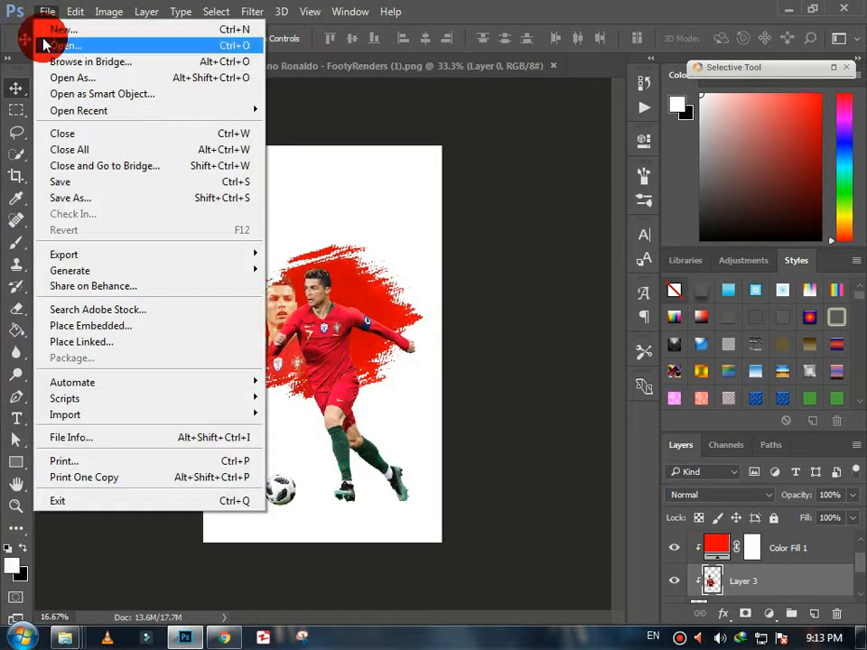
click(46, 41)
scroll(561, 209, down, 5)
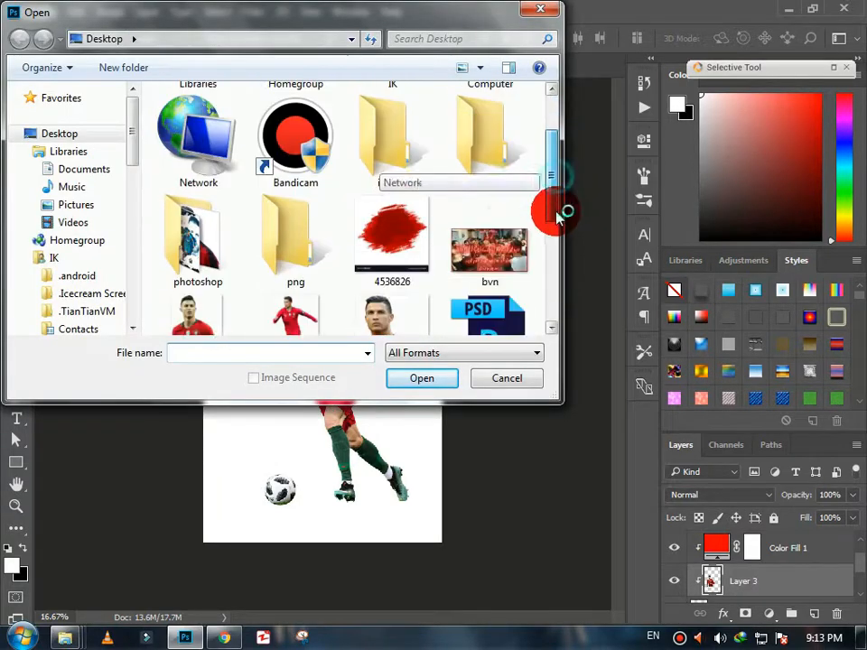
click(198, 226)
click(399, 379)
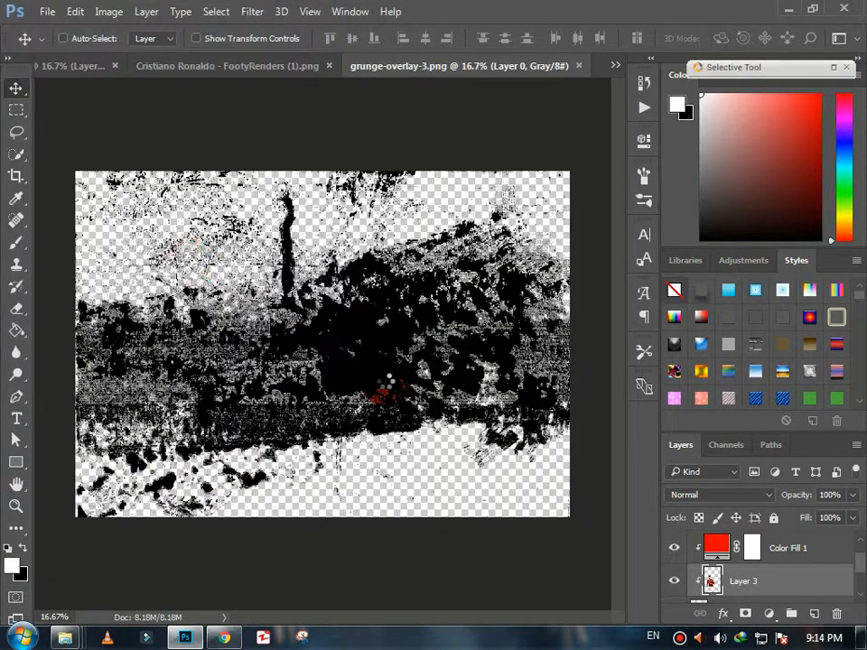
mouse_move(280, 286)
mouse_down()
mouse_move(330, 112)
mouse_move(258, 69)
mouse_move(141, 85)
mouse_move(113, 77)
mouse_move(264, 193)
mouse_move(283, 239)
mouse_up()
drag(701, 598, 836, 614)
scroll(787, 578, up, 1)
scroll(784, 570, down, 3)
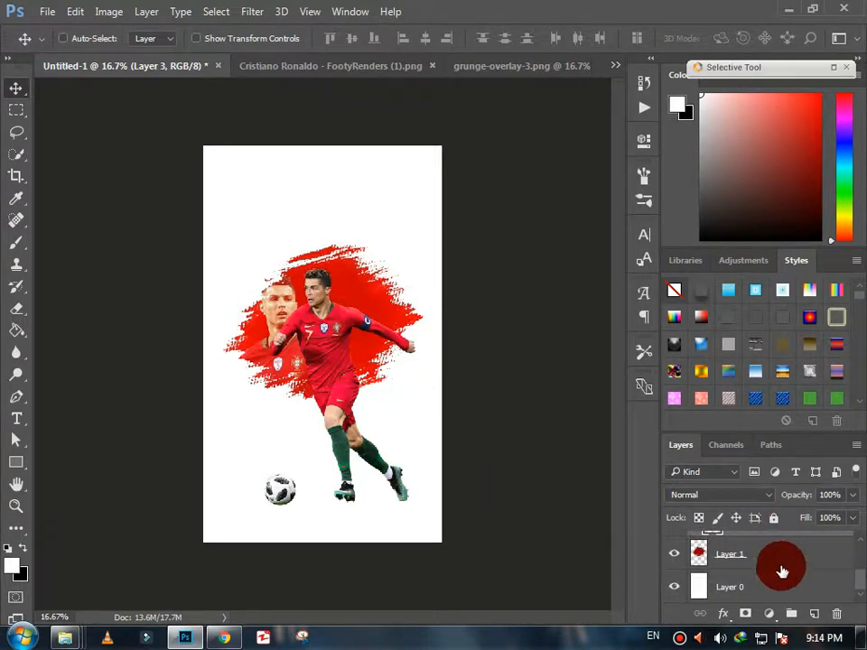
click(781, 562)
click(47, 11)
click(72, 78)
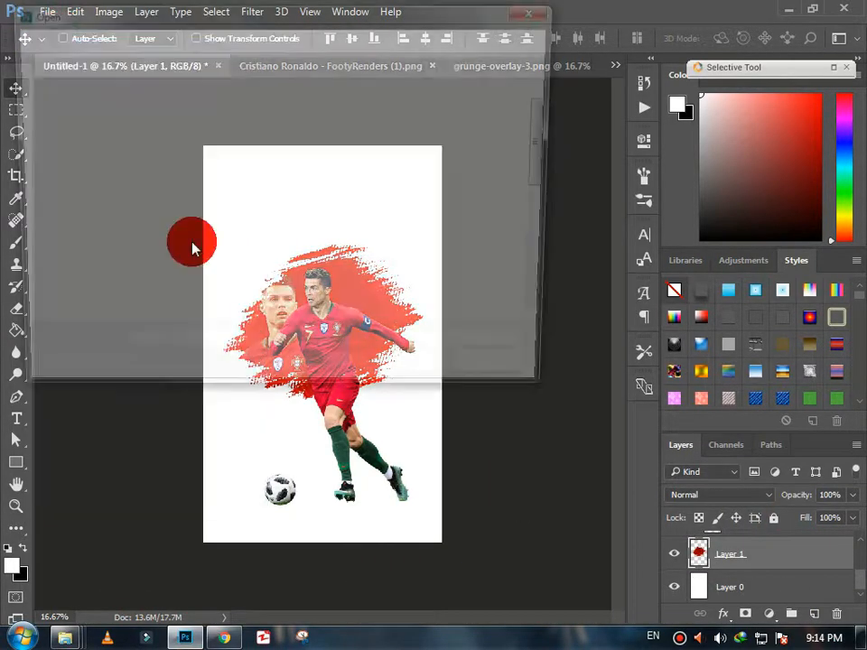
scroll(298, 271, down, 5)
click(230, 289)
click(411, 375)
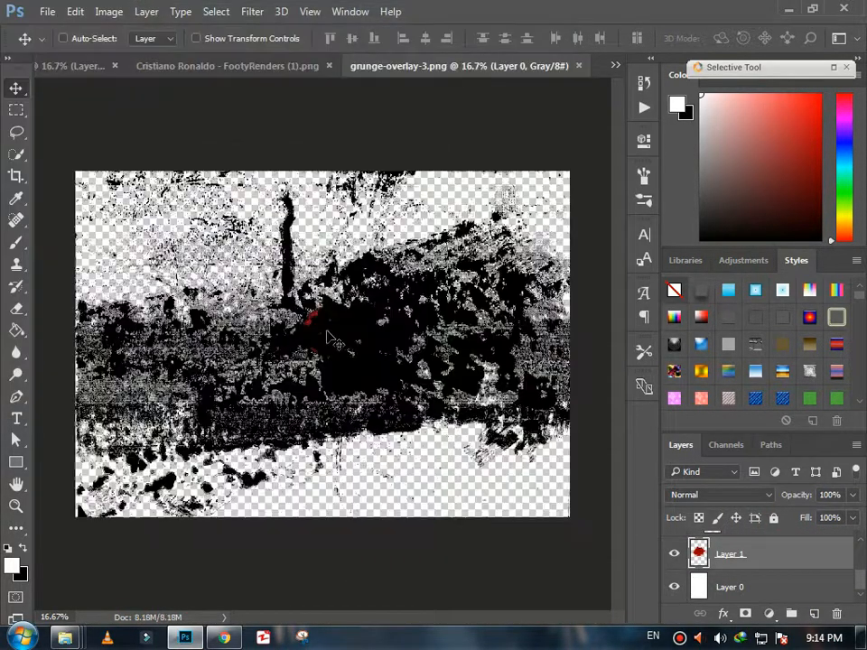
drag(290, 280, 113, 104)
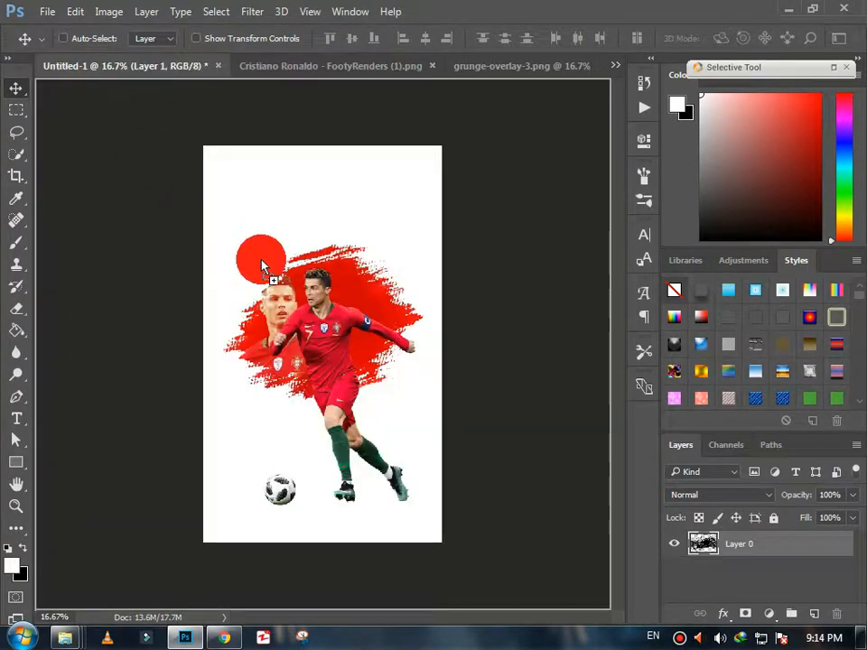
drag(281, 169, 308, 269)
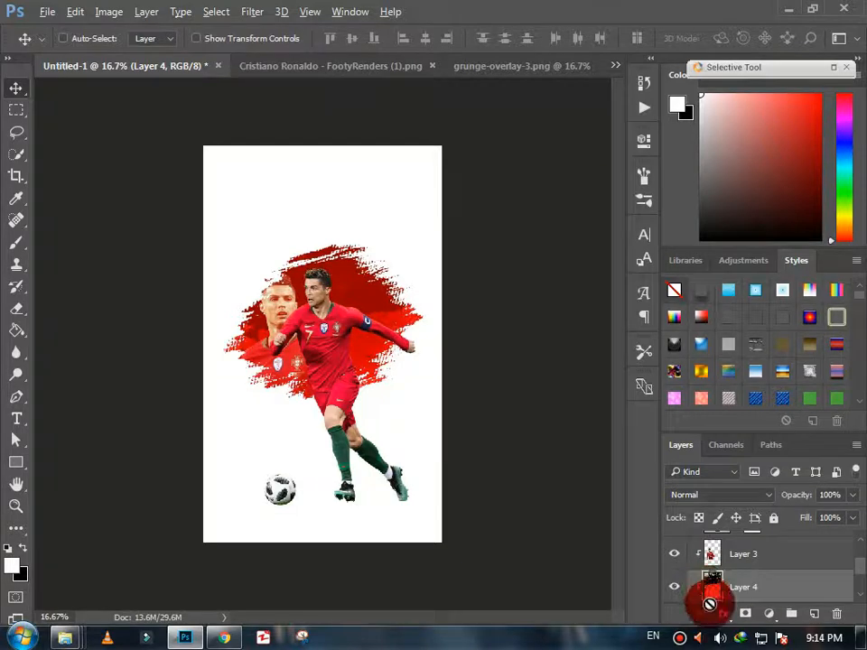
click(837, 615)
- Add the grunge overlay to Untitled-1 directly above the white background layer and position it over the canvas's upper half
scroll(733, 583, down, 2)
click(763, 585)
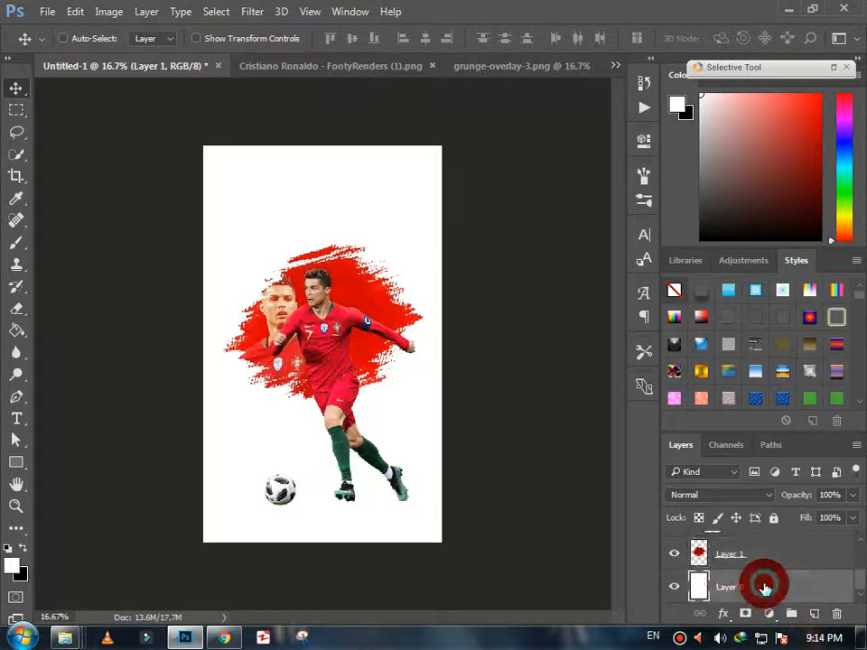
click(484, 69)
drag(309, 247, 271, 206)
drag(341, 212, 321, 213)
- Scale the grunge overlay to about 58% width and 26% height, move it to the canvas's upper edge and rotate it about -6.1°
click(76, 12)
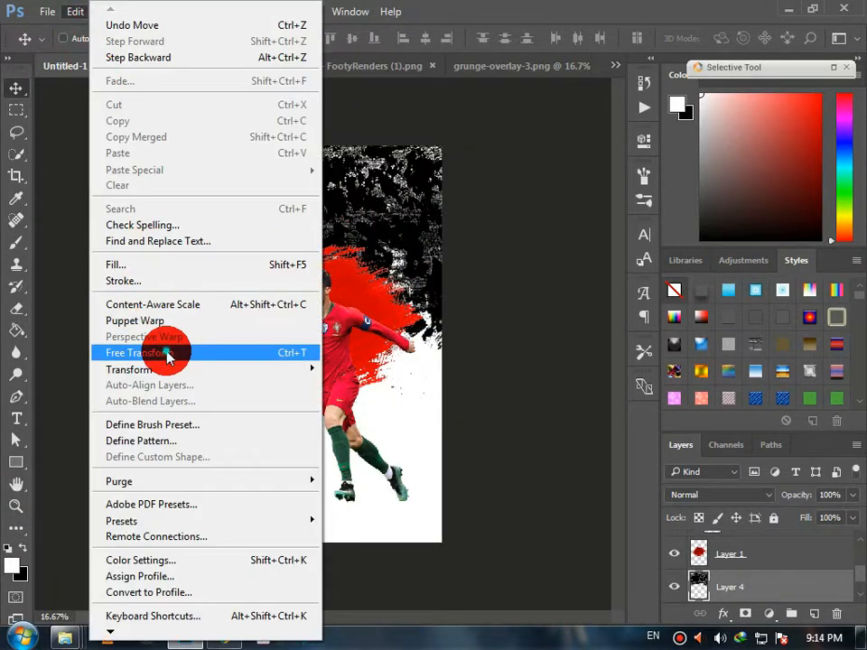
click(164, 349)
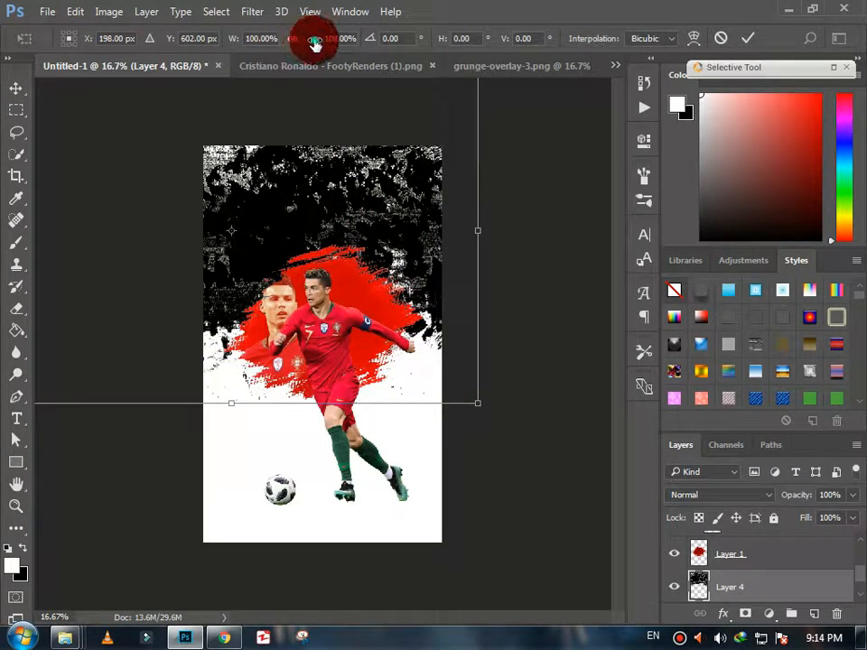
drag(310, 39, 187, 53)
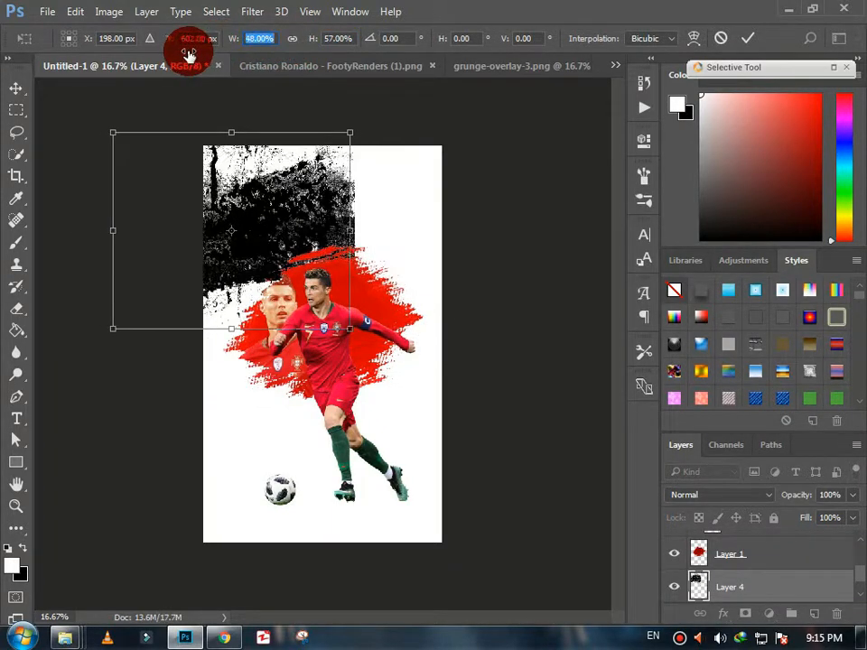
drag(310, 46, 286, 54)
drag(307, 231, 458, 156)
drag(471, 245, 480, 208)
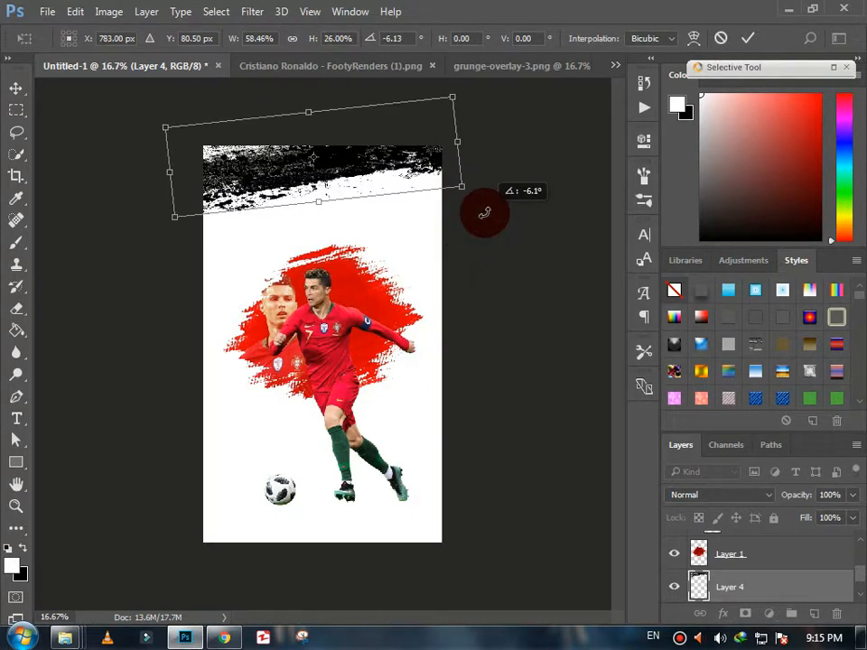
- Enlarge the grunge overlay to about 68% width and 42% height, shift it up along the canvas's upper edge and apply the transform
drag(164, 122, 119, 86)
drag(462, 186, 471, 195)
drag(345, 177, 328, 178)
click(456, 184)
drag(456, 184, 457, 193)
click(359, 166)
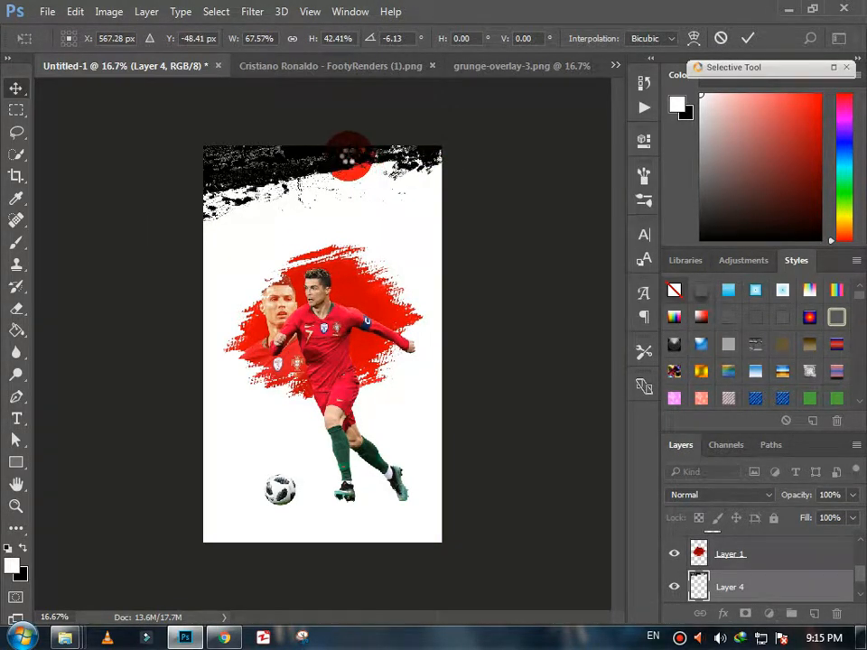
double_click(347, 160)
- Add a second grunge overlay copy above the first, scale it to about 55% width and 17% height, and rotate it about -11.3°
click(509, 73)
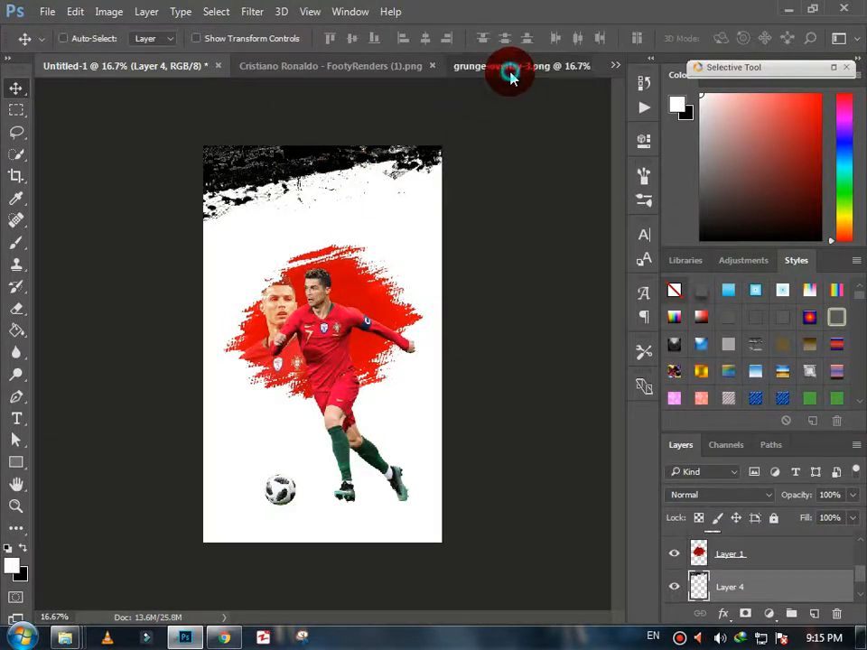
drag(412, 290, 383, 263)
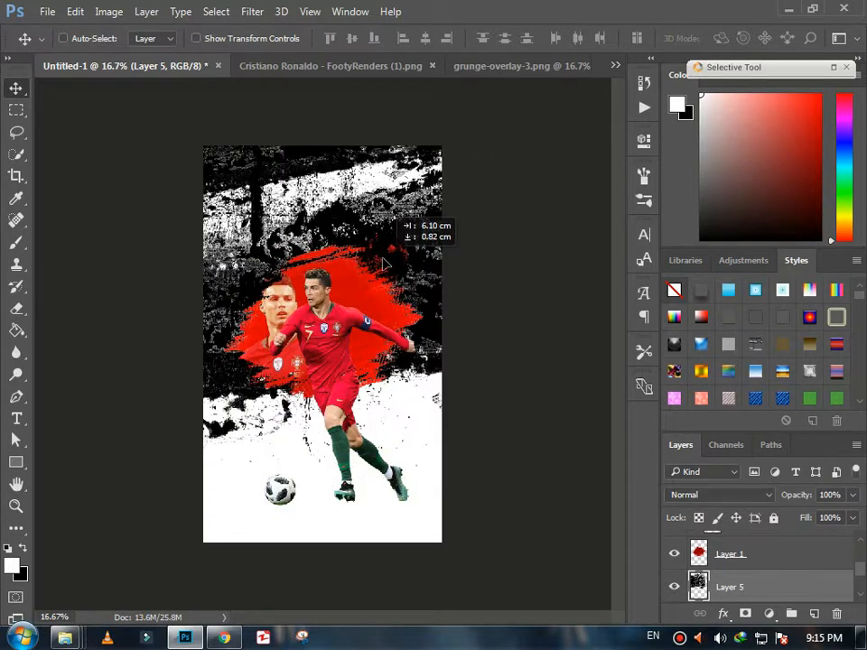
key(ctrl+t)
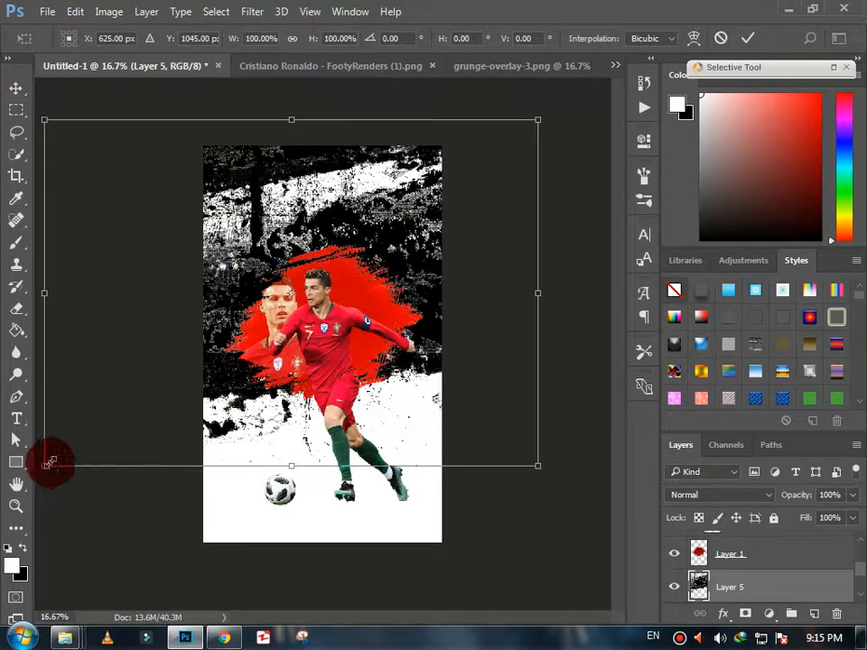
drag(45, 462, 240, 263)
drag(539, 261, 435, 153)
drag(244, 165, 163, 183)
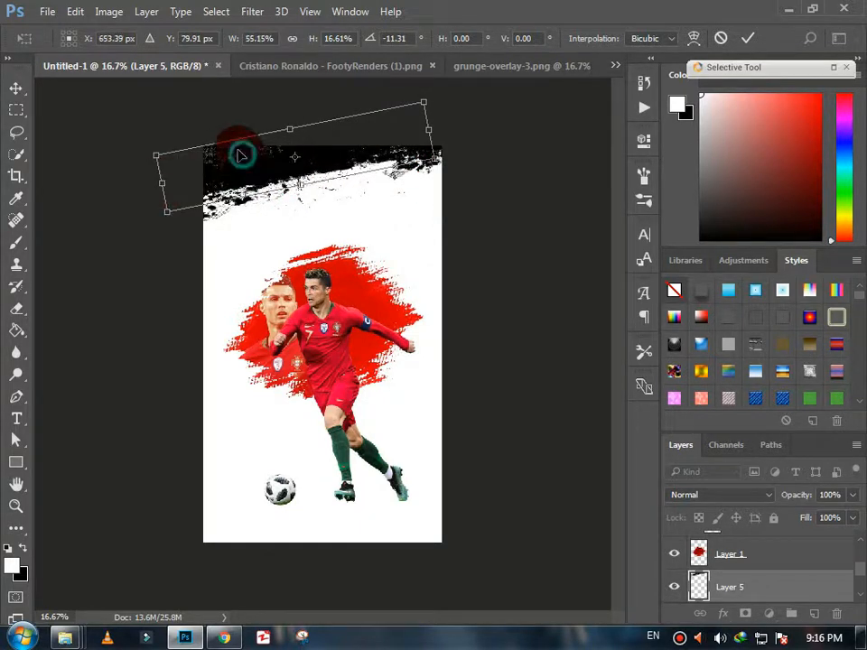
- Shift the second overlay up and left over the first, stretch it to about 18% height and apply the transform
drag(240, 151, 225, 136)
drag(343, 160, 345, 165)
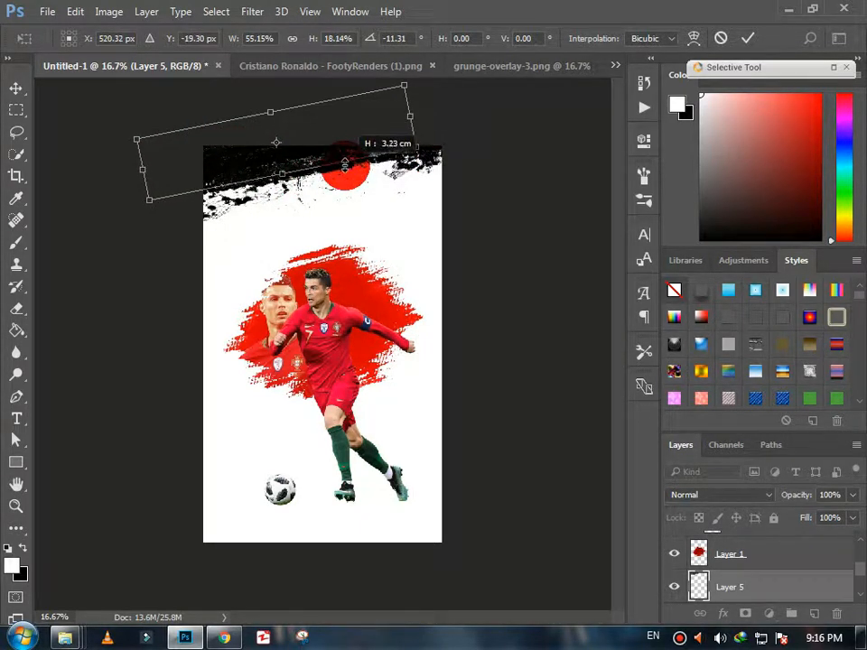
key(Return)
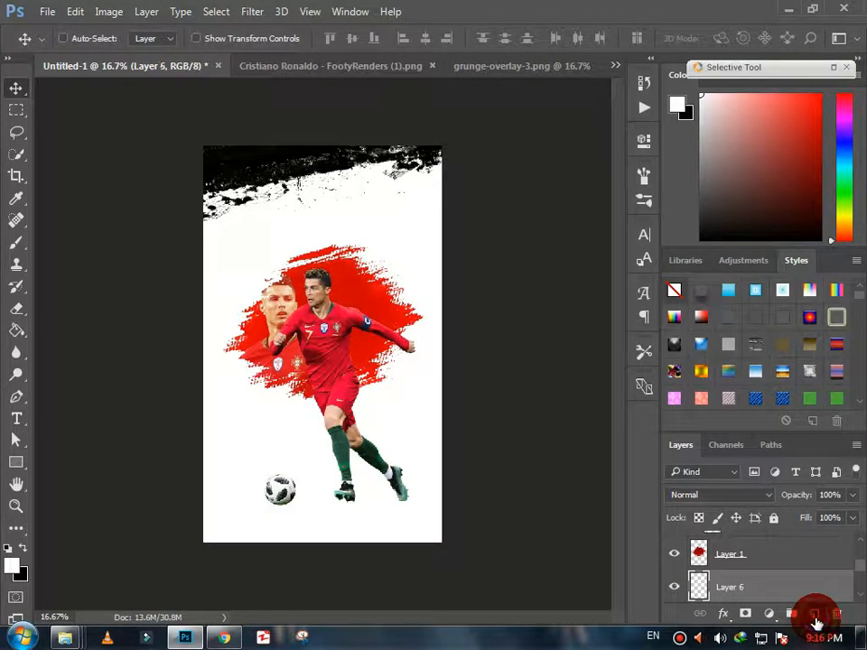
- Activate the Brush tool and set the foreground color to a bright red
click(13, 356)
click(13, 247)
click(11, 567)
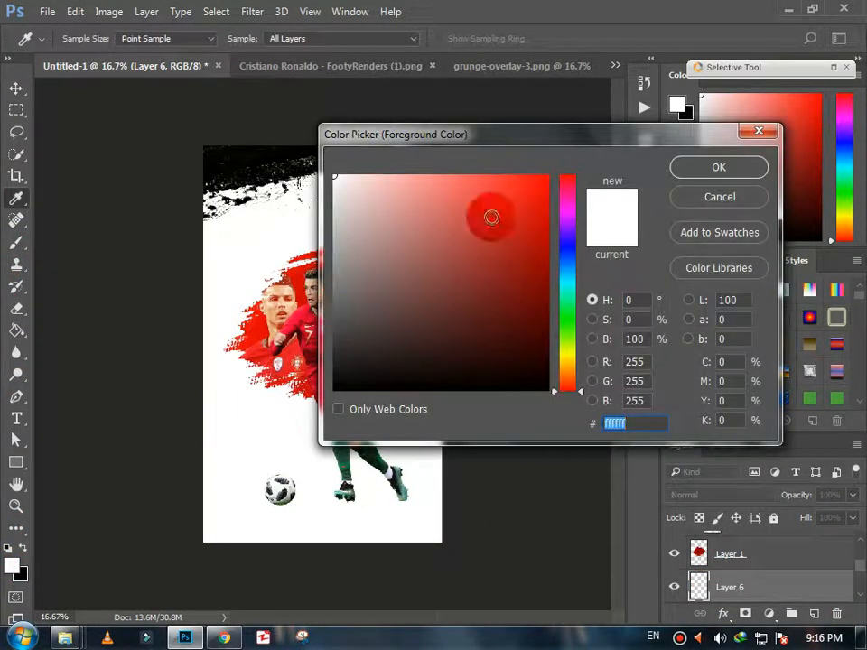
drag(514, 193, 563, 166)
click(716, 166)
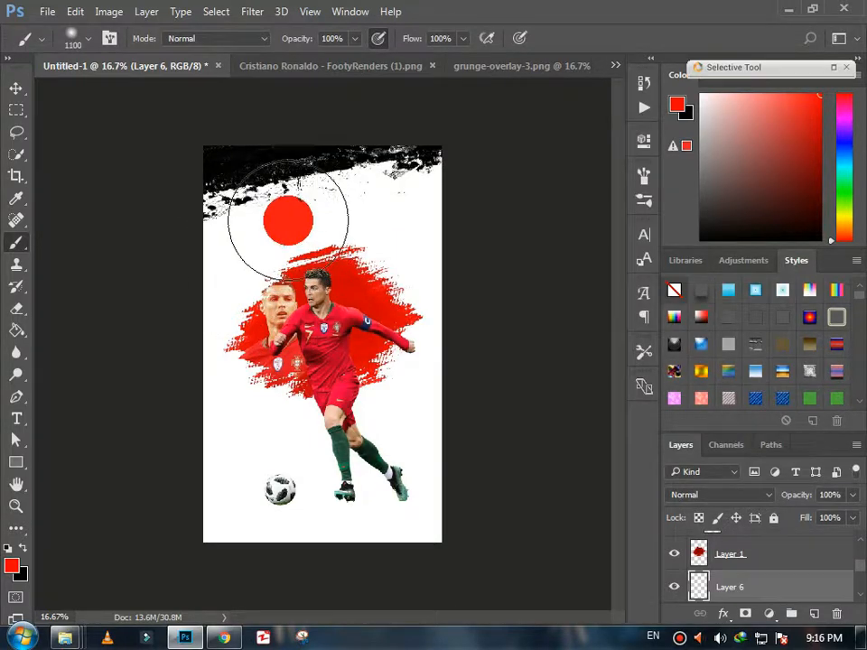
- Choose the soft round brush at 500 px and dab red over the black grunge in the canvas's upper-left corner
click(74, 38)
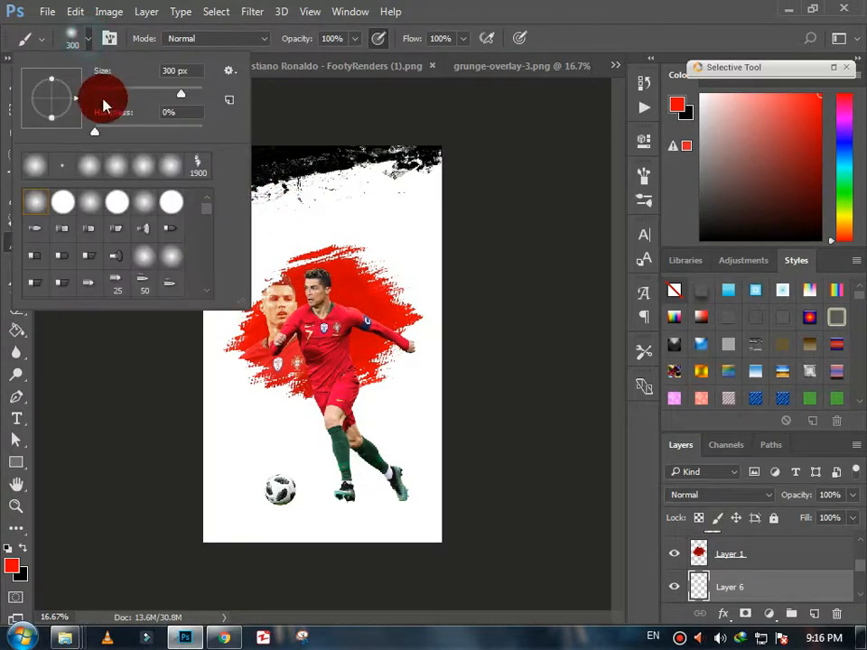
click(152, 110)
click(35, 202)
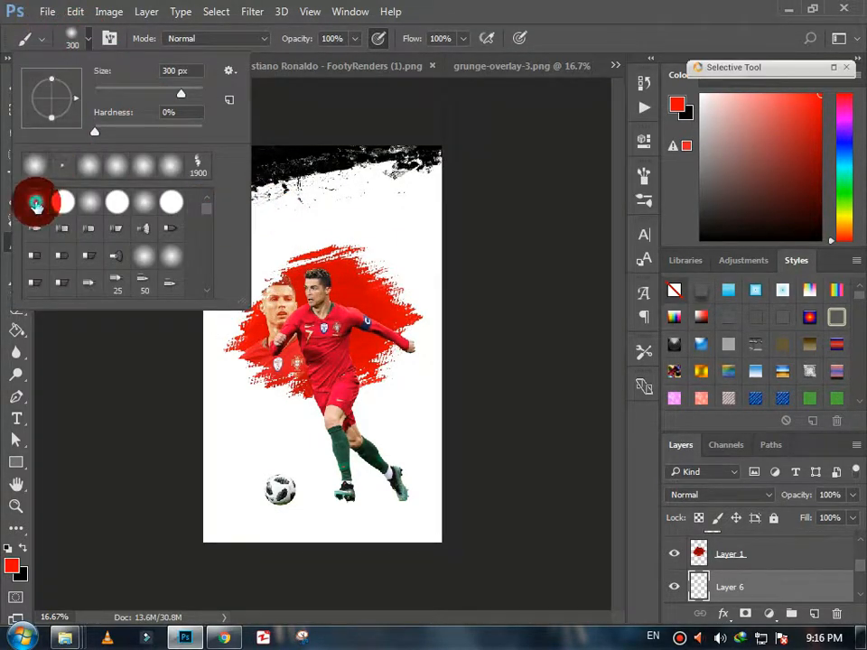
click(85, 36)
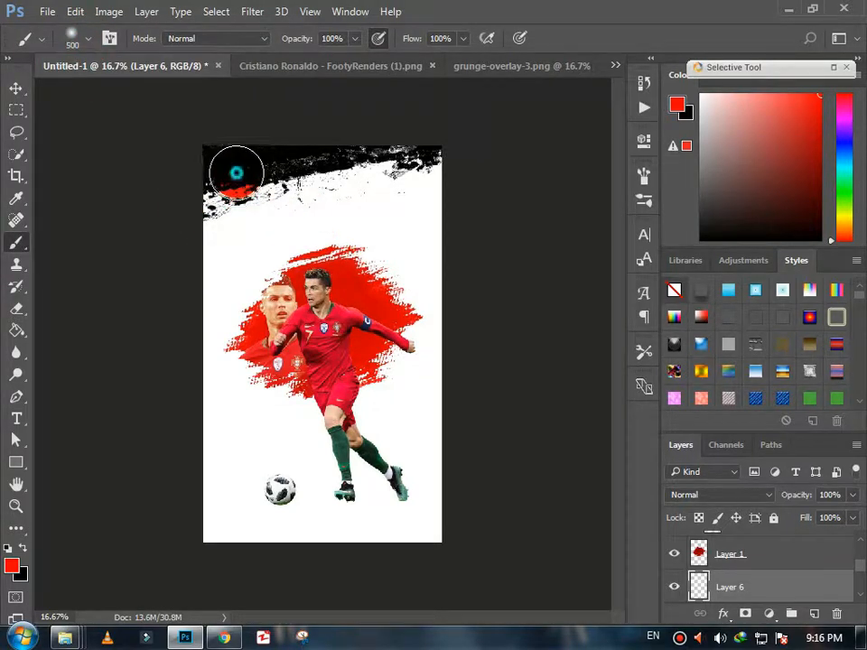
click(236, 172)
- Stretch the red dab to about 501% width and 117% height, rotate it about -15° and place it over the canvas's upper edge
click(75, 11)
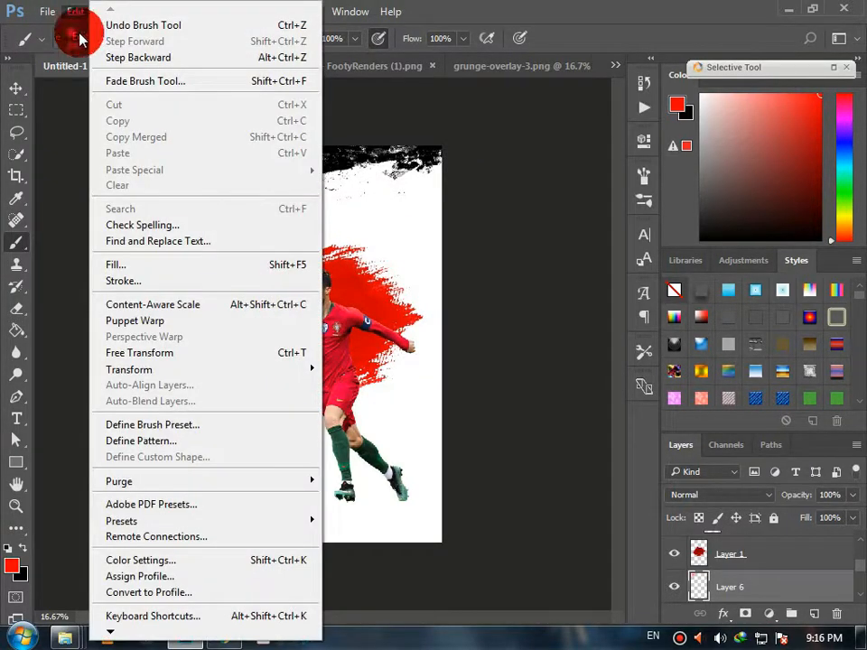
click(161, 350)
mouse_move(296, 230)
mouse_down()
mouse_move(316, 244)
mouse_move(435, 217)
mouse_move(565, 210)
mouse_up()
mouse_move(203, 199)
mouse_down()
mouse_move(150, 242)
mouse_move(110, 255)
mouse_move(110, 244)
mouse_up()
drag(573, 253, 569, 185)
drag(378, 203, 339, 169)
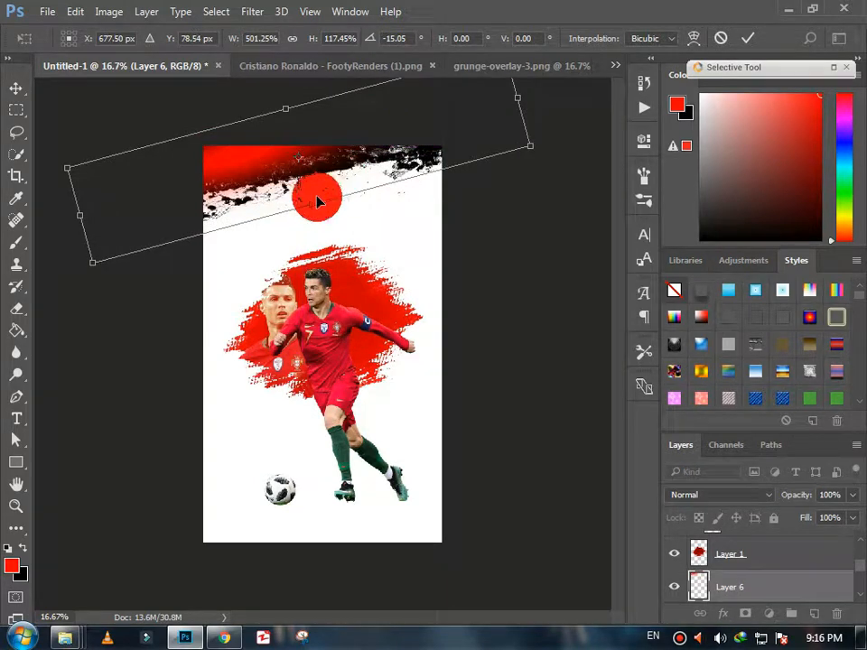
drag(308, 201, 308, 195)
key(Return)
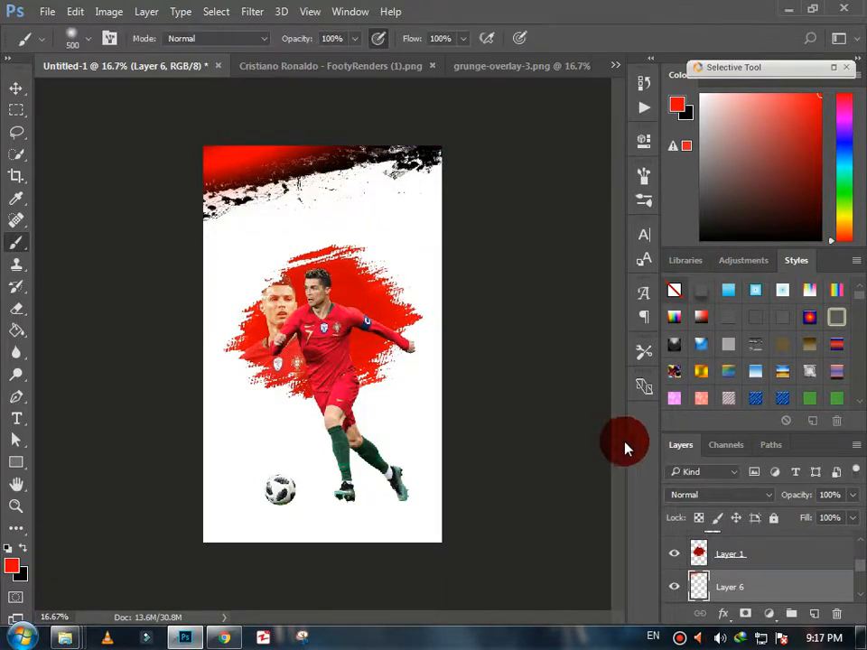
- Set the red glow layer's blend mode to Lighten and clip it to Layer 5, the grunge overlay
click(722, 495)
click(679, 257)
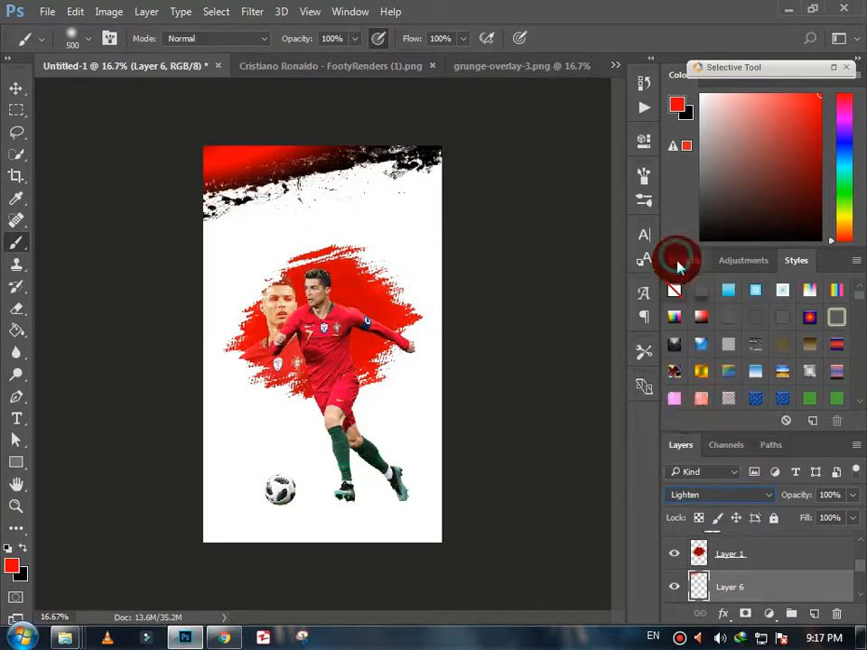
drag(760, 596, 728, 574)
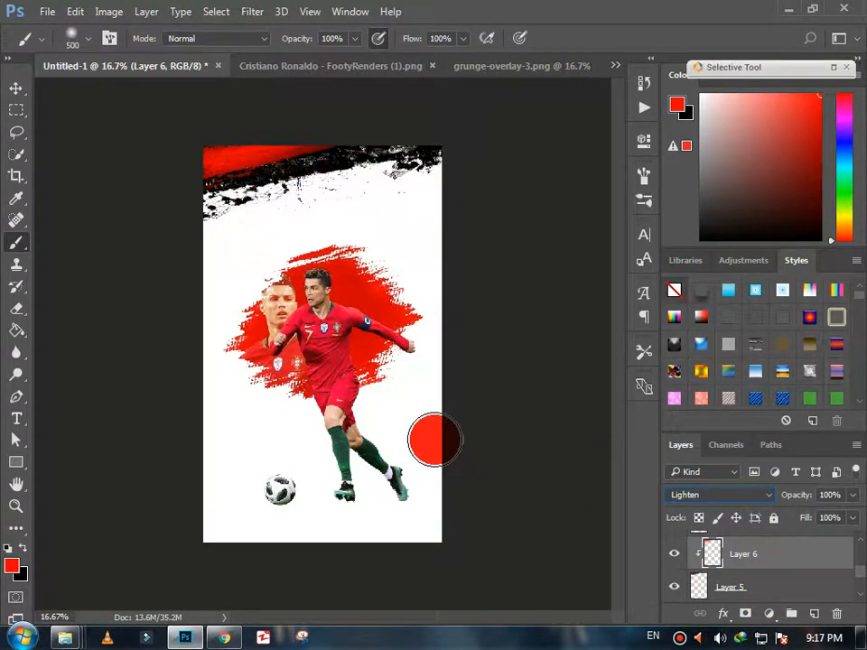
- Free-transform the grunge overlay on Layer 5 slightly at the canvas's upper edge and apply the transform
click(739, 589)
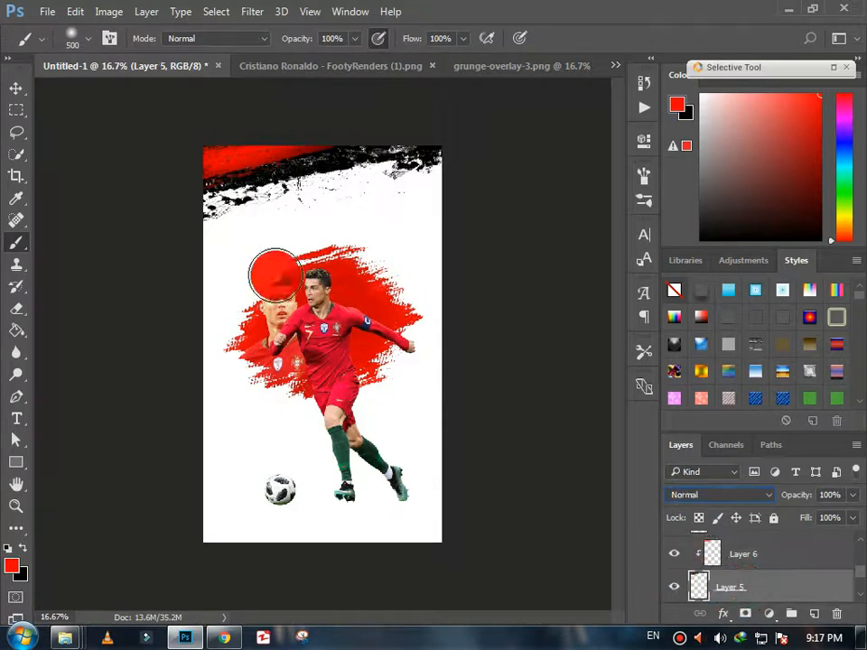
key(ctrl+t)
drag(417, 199, 419, 207)
key(Return)
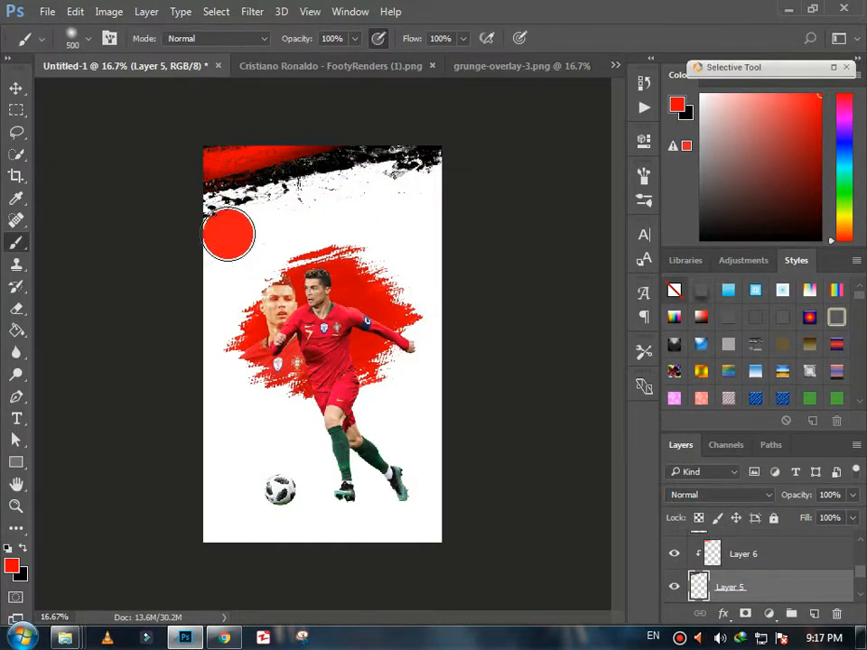
- Add a drop shadow to the clipped red glow on Layer 6
click(836, 559)
double_click(832, 554)
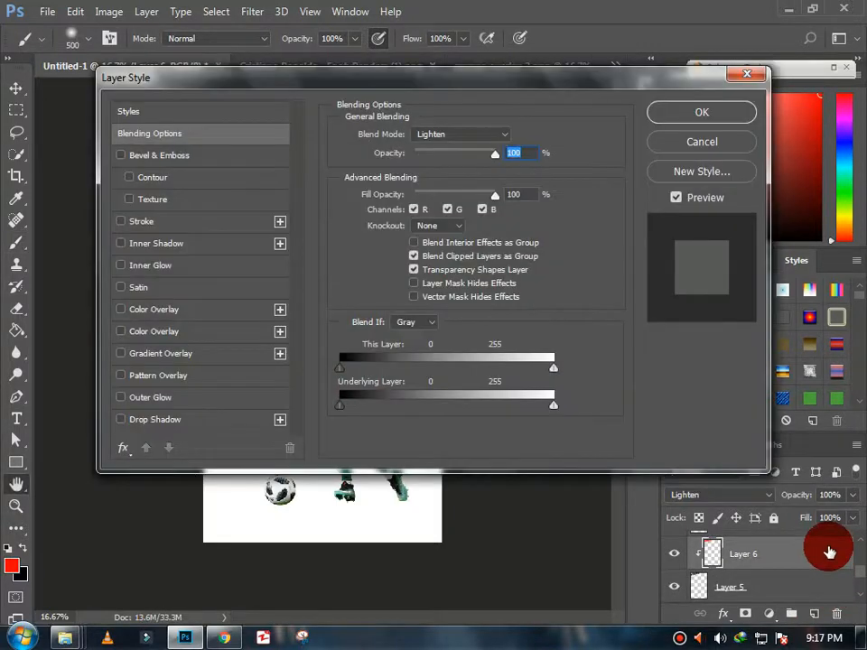
click(119, 418)
drag(310, 81, 555, 169)
click(354, 522)
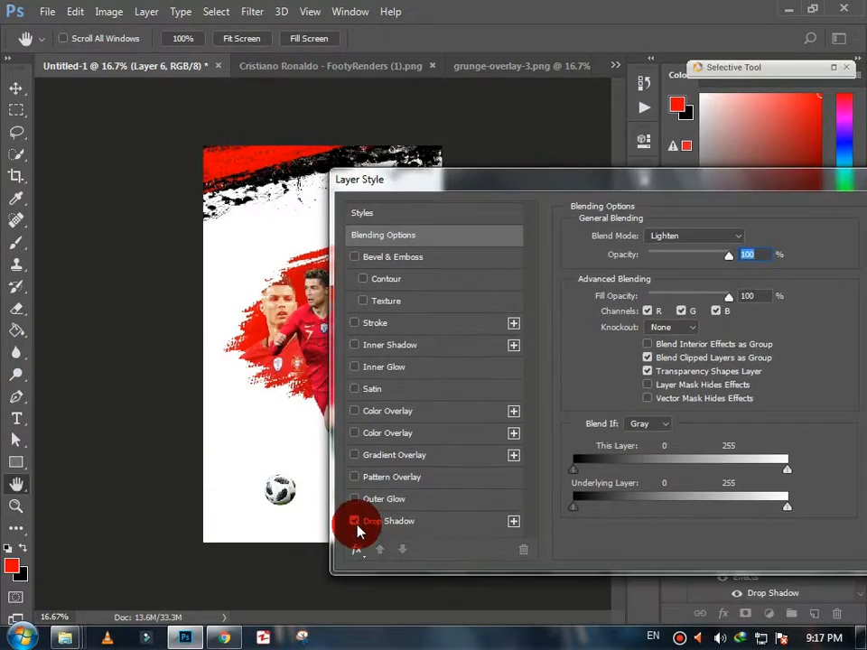
drag(812, 180, 750, 193)
click(836, 209)
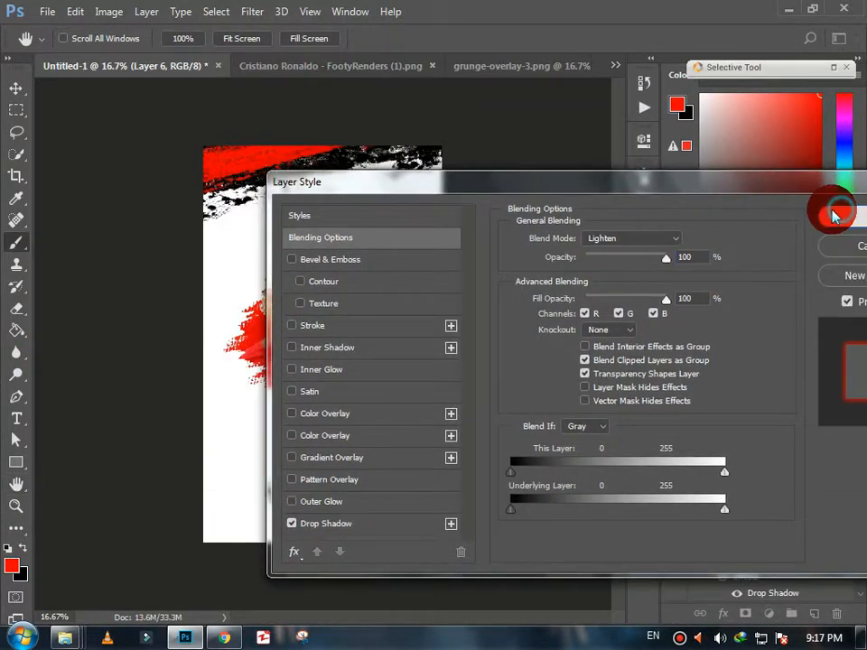
- Copy the grunge overlay from grunge-overlay-3.png into the poster's lower half and rotate it about -179.9°
click(522, 66)
click(16, 87)
drag(289, 310, 318, 492)
key(ctrl+t)
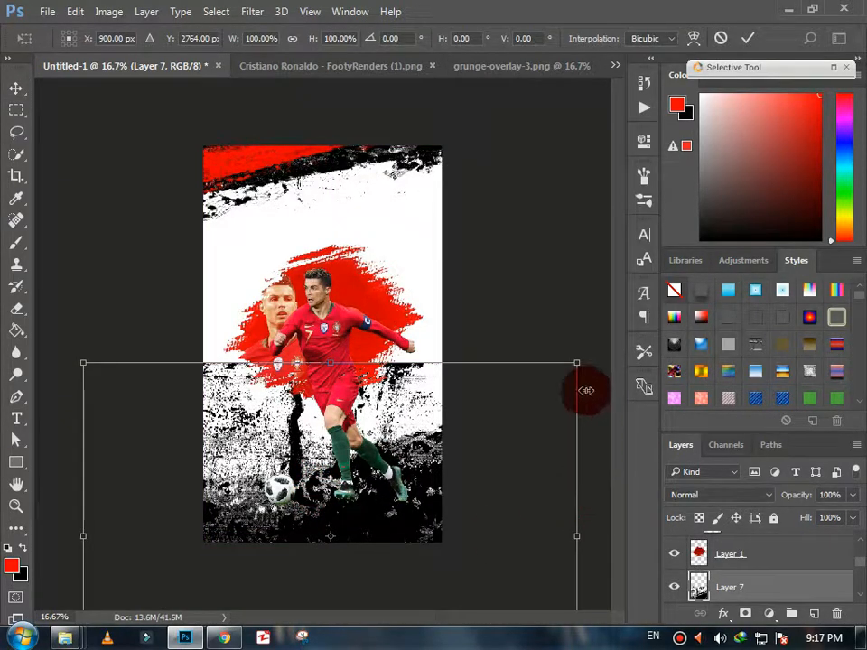
drag(592, 354, 53, 342)
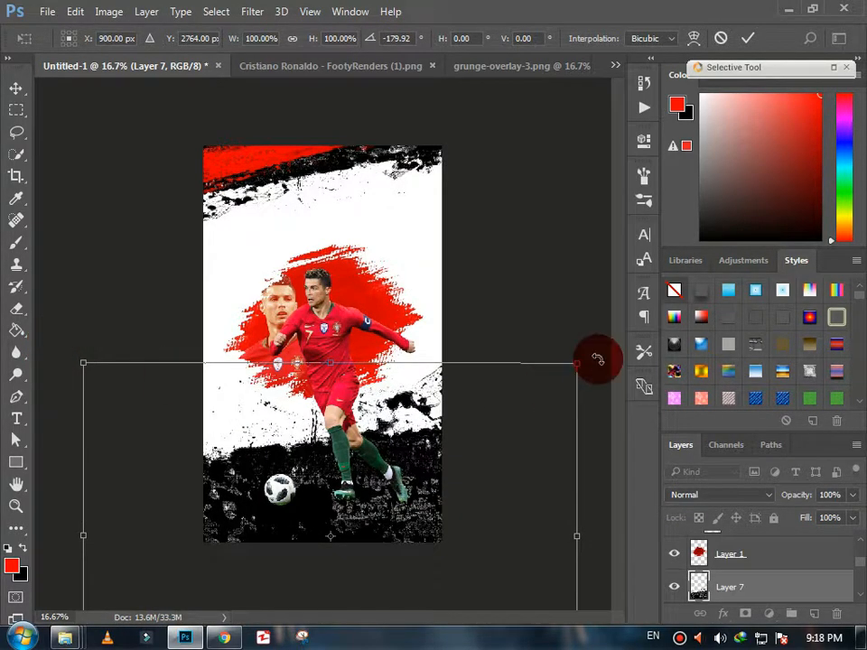
- Scale the lower grunge overlay to about 59% width and 29% height and place it at the canvas's lower edge
drag(575, 359, 518, 509)
drag(405, 582, 413, 489)
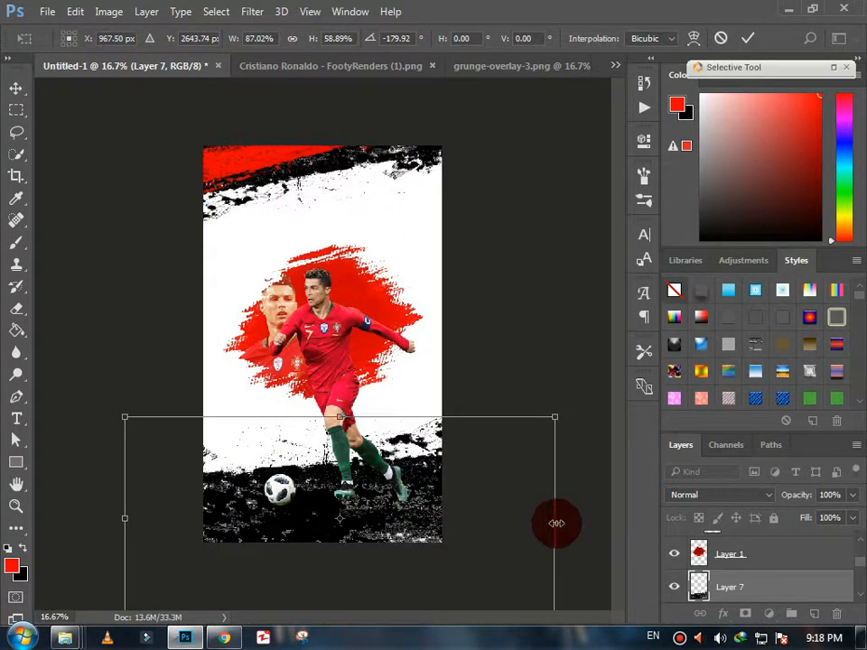
drag(556, 523, 410, 532)
drag(271, 416, 276, 555)
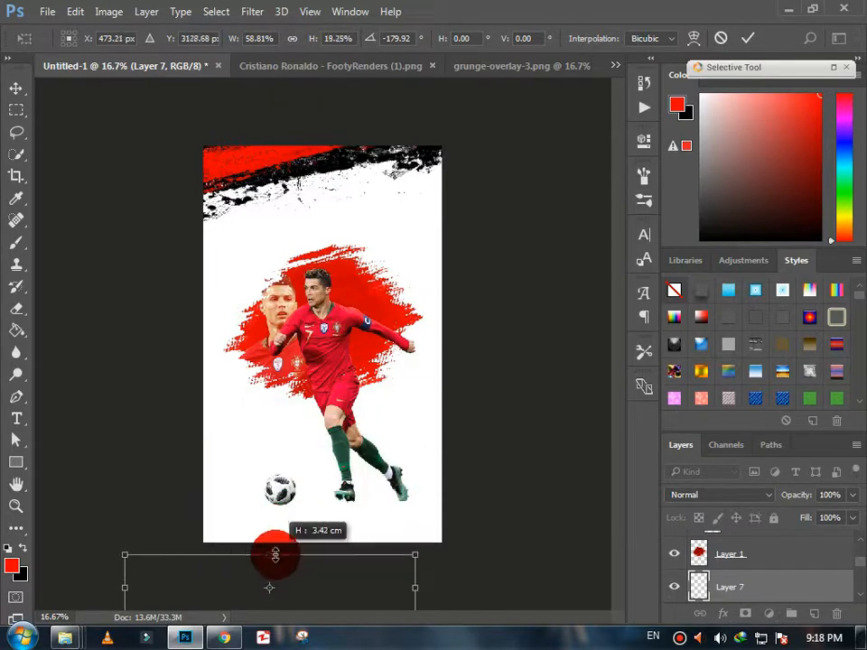
drag(321, 596, 359, 545)
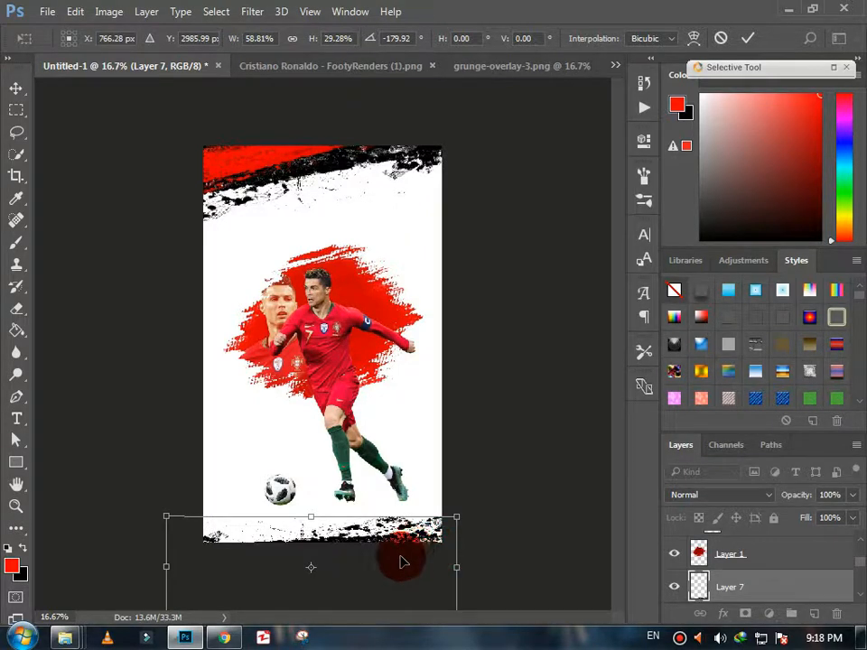
- Fine-tune the lower grunge overlay to about 57% width and 31% height, center it along the lower edge and apply the transform
drag(411, 563, 432, 560)
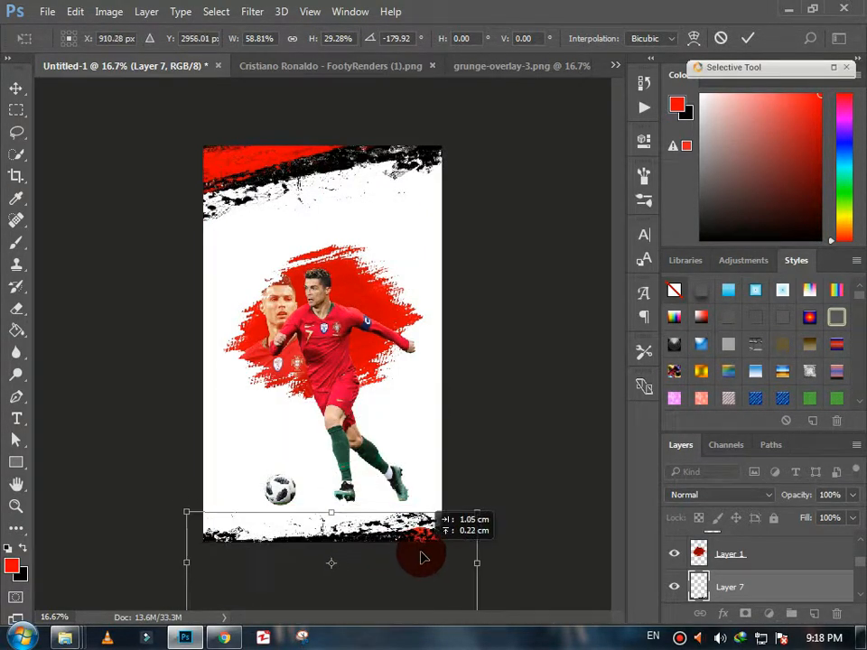
drag(479, 517, 470, 512)
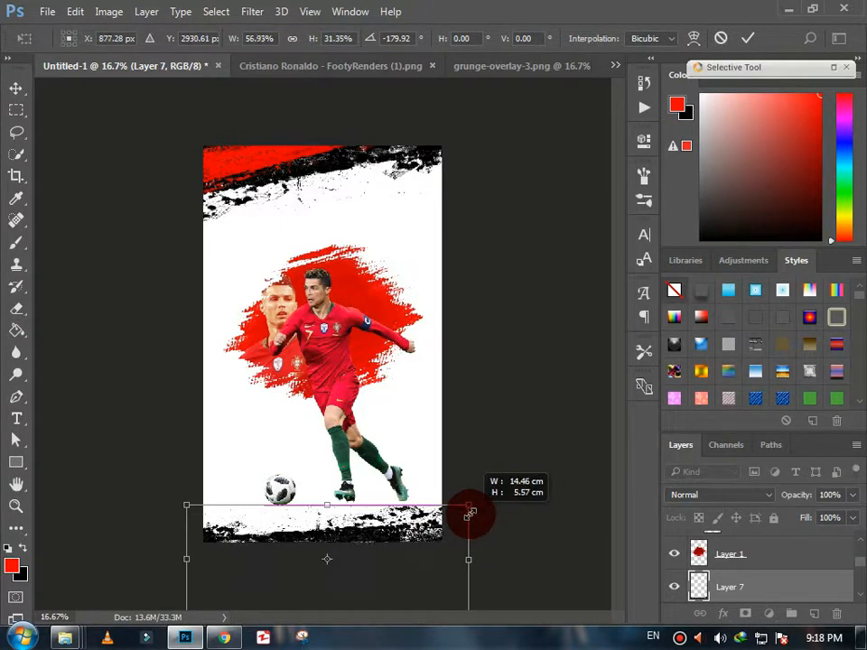
drag(417, 557, 422, 566)
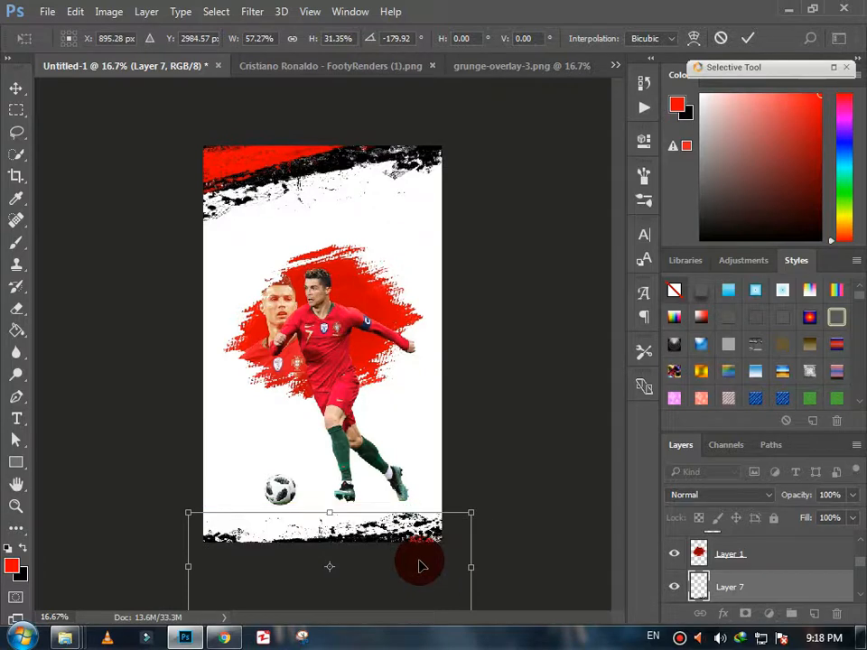
key(Return)
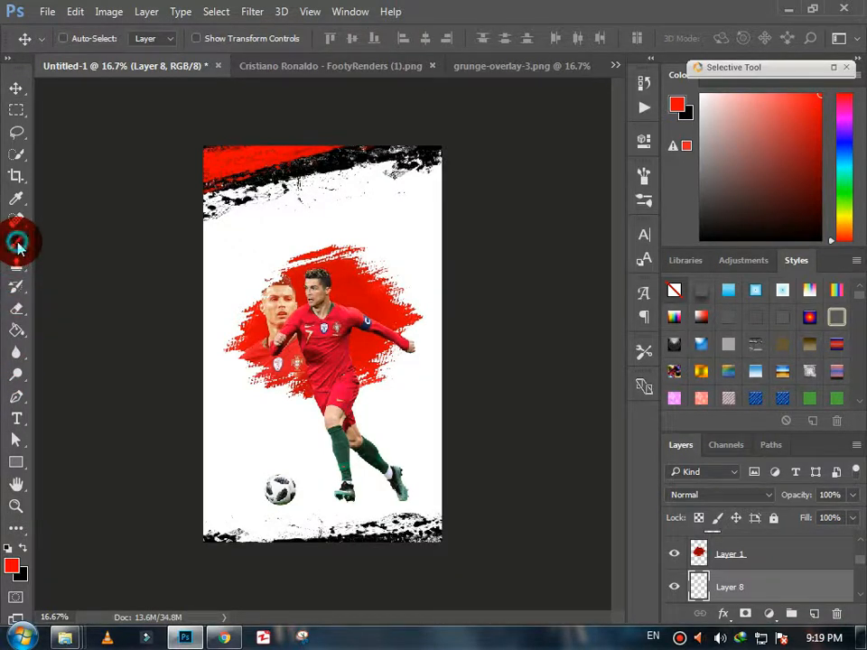
- Paint a red dab over the lower grunge overlay on a new layer with the soft brush at 400 px
click(18, 244)
click(12, 567)
click(720, 167)
click(417, 521)
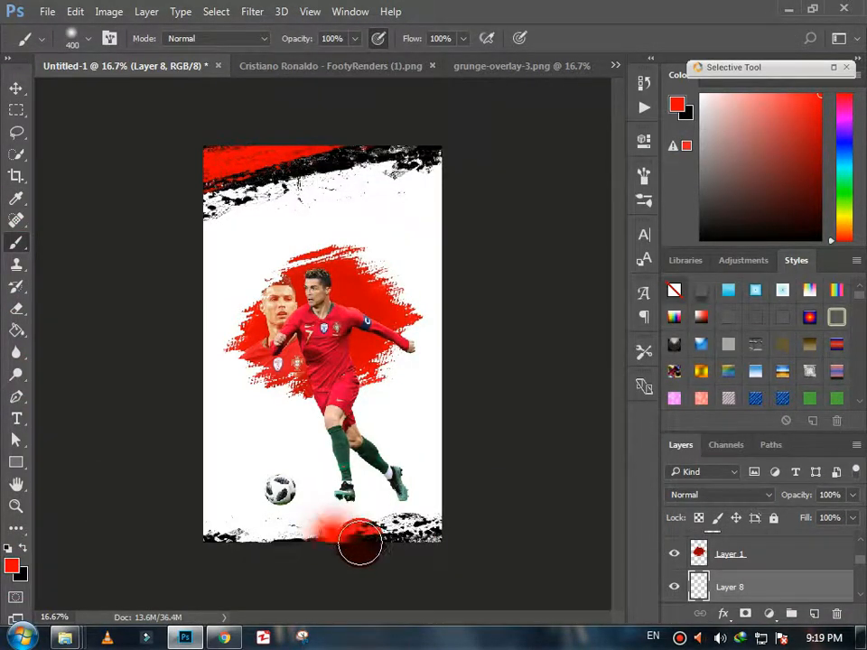
- Stretch the lower red dab horizontally beyond both sides of the canvas and apply the transform
key(ctrl+t)
drag(407, 519, 503, 517)
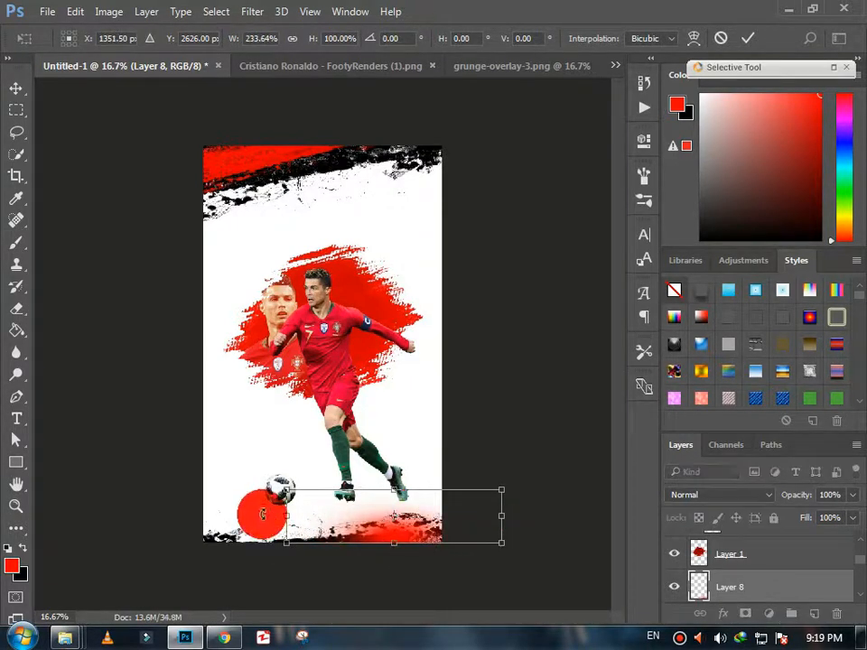
mouse_move(286, 517)
mouse_down()
mouse_move(149, 537)
mouse_move(37, 538)
mouse_up()
drag(503, 516, 600, 512)
key(Return)
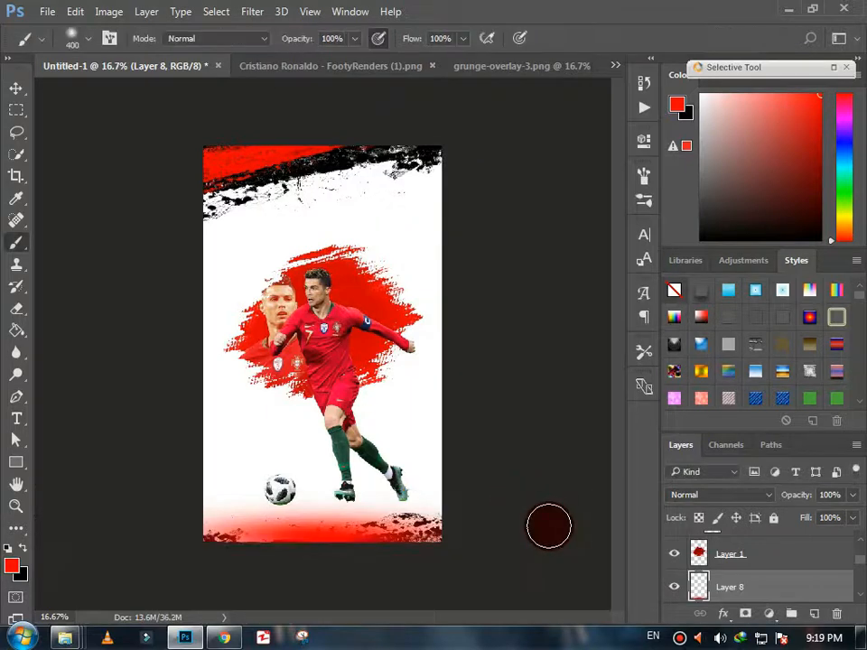
- Set the lower red glow layer to Lighten blending with 62% fill
click(722, 495)
click(685, 257)
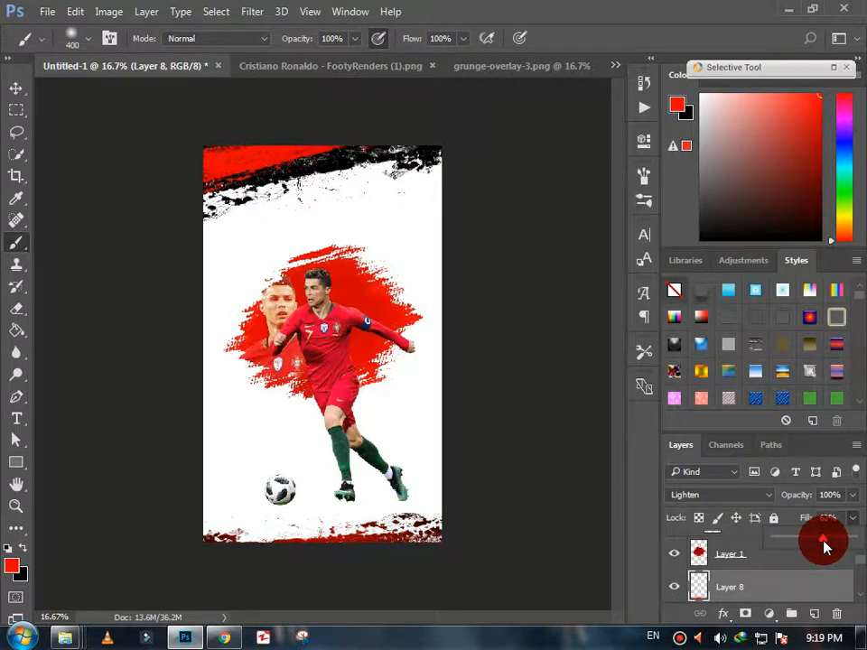
click(856, 517)
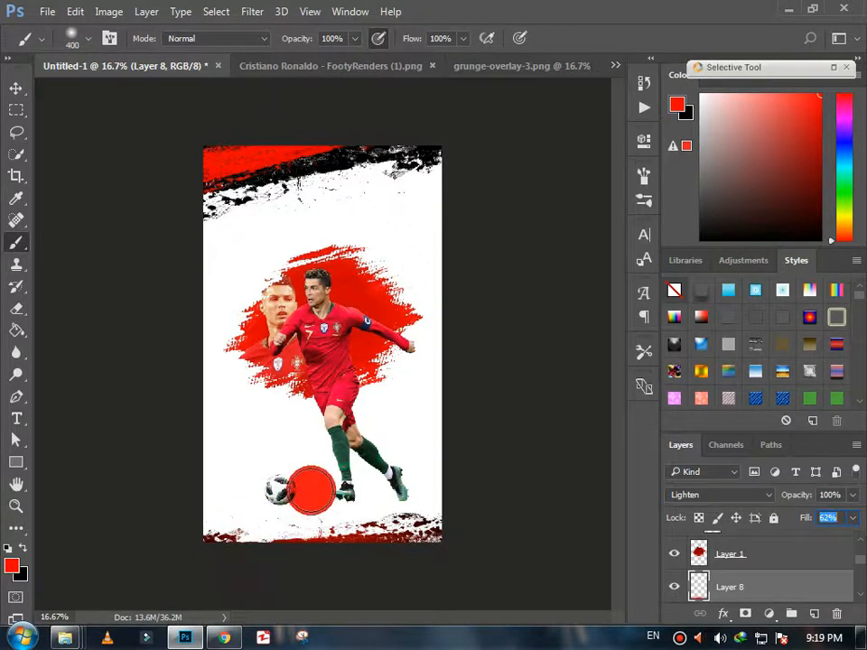
scroll(738, 588, down, 2)
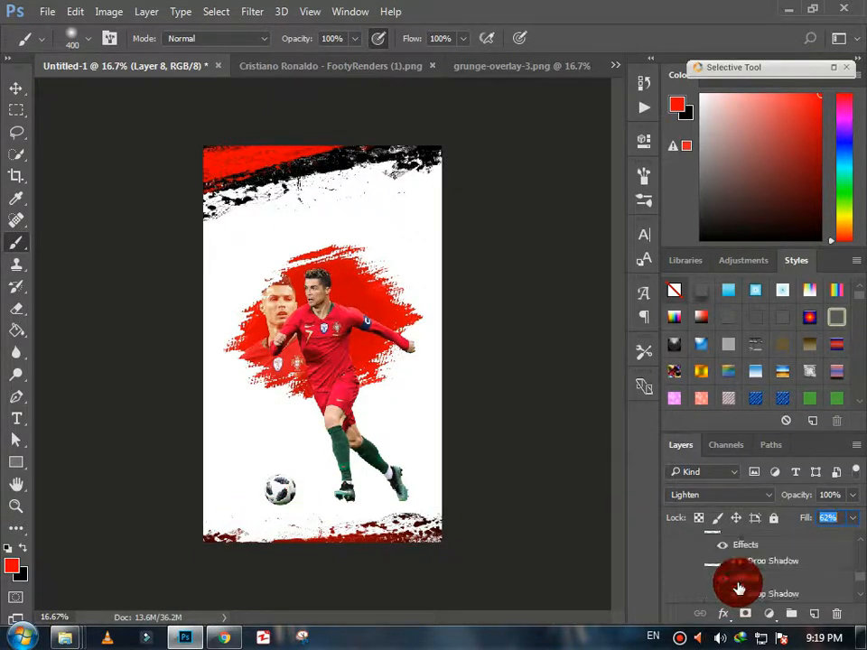
scroll(736, 583, down, 3)
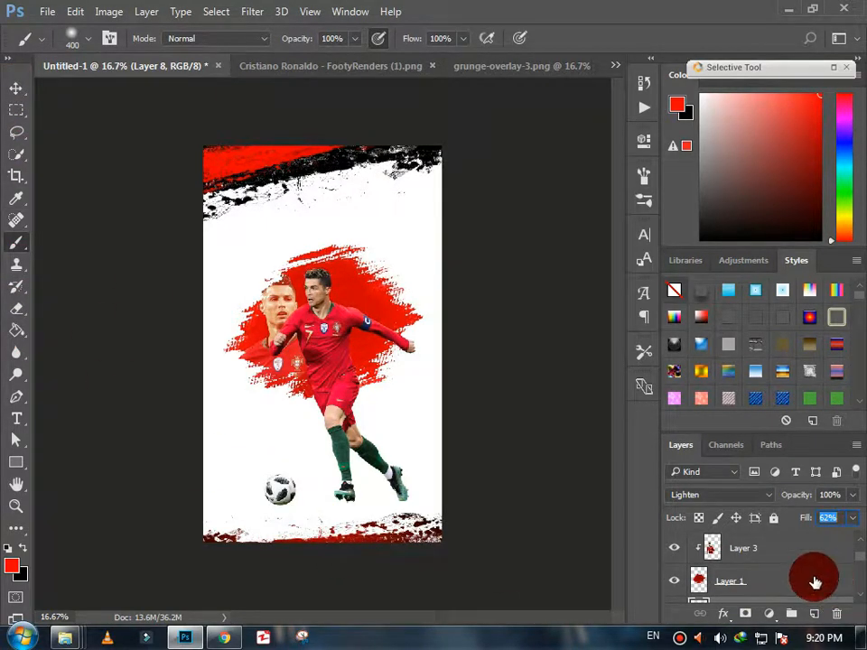
scroll(757, 596, up, 2)
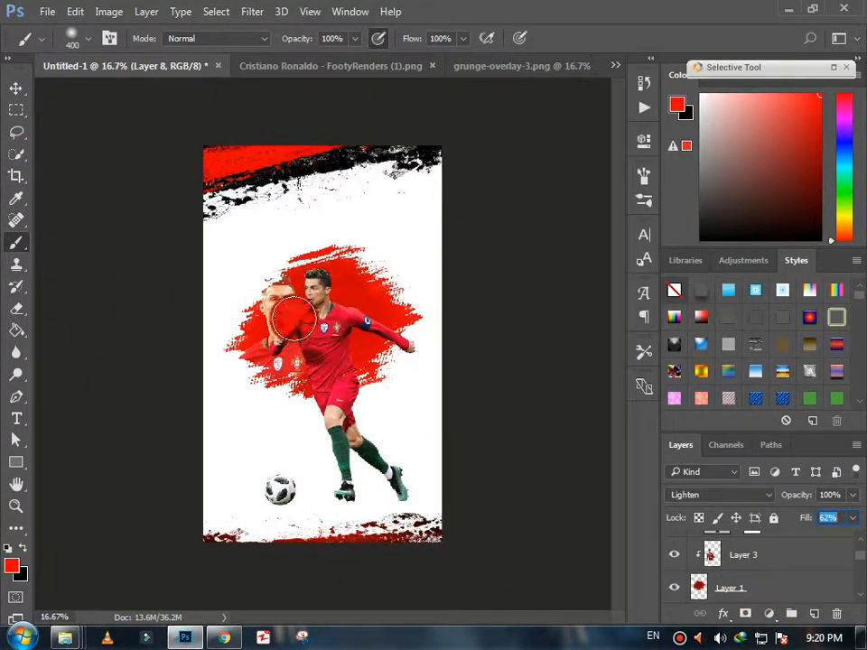
- Close the Cristiano Ronaldo - FootyRenders (1).png and grunge-overlay-3.png documents
click(267, 66)
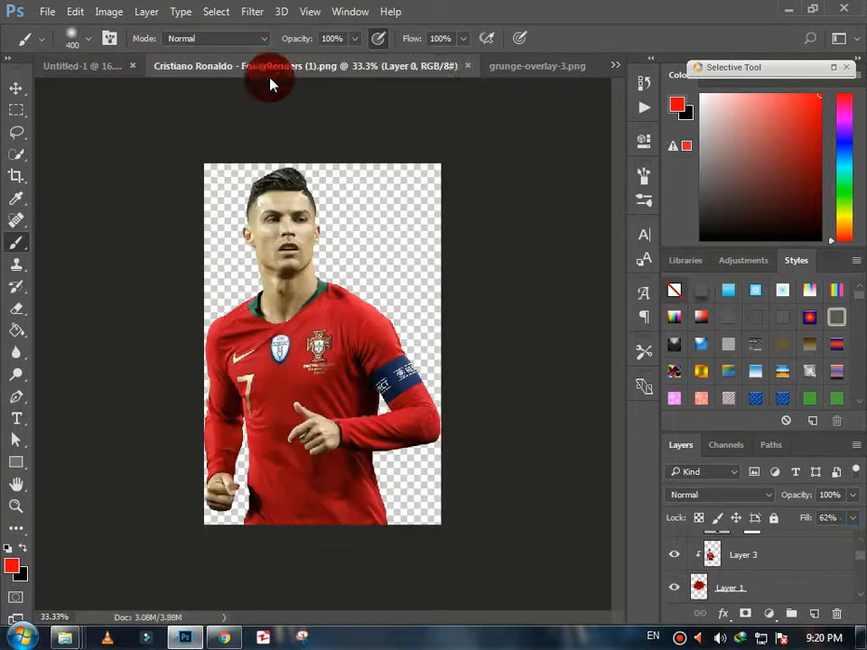
click(20, 91)
click(468, 66)
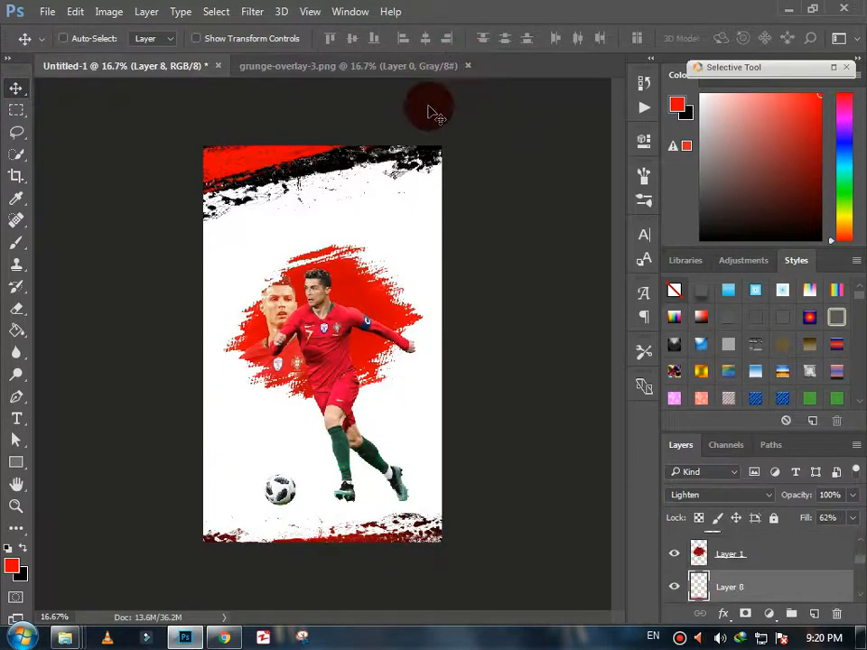
click(348, 69)
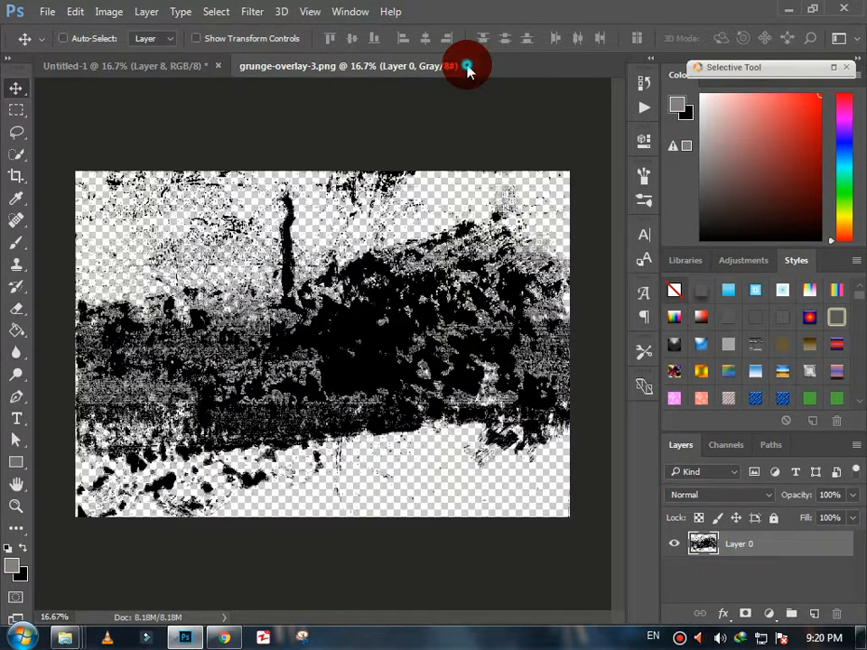
click(468, 66)
- Open the Cristiano Ronaldo - FootyRenders (3) image from the Desktop folder
click(44, 12)
click(56, 44)
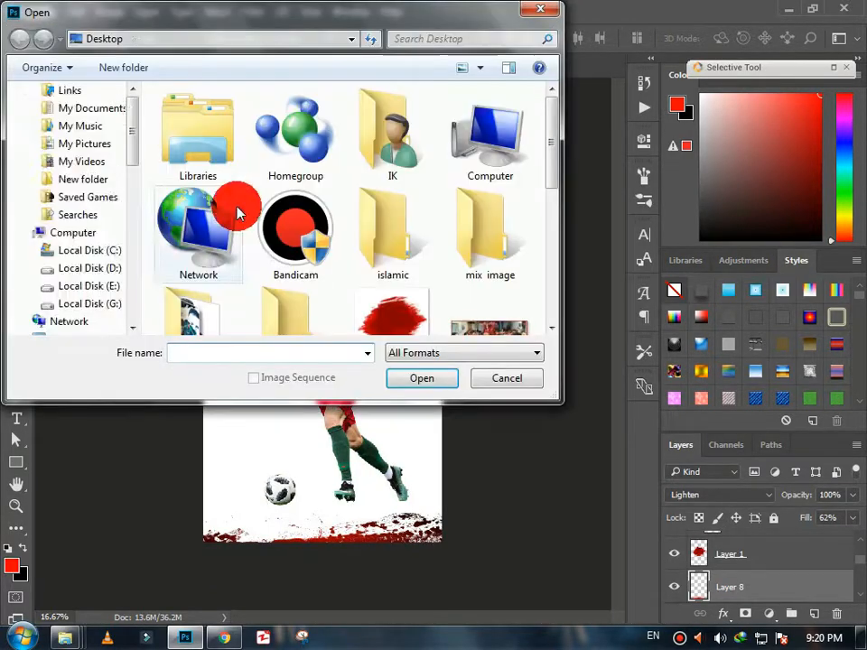
drag(555, 174, 546, 267)
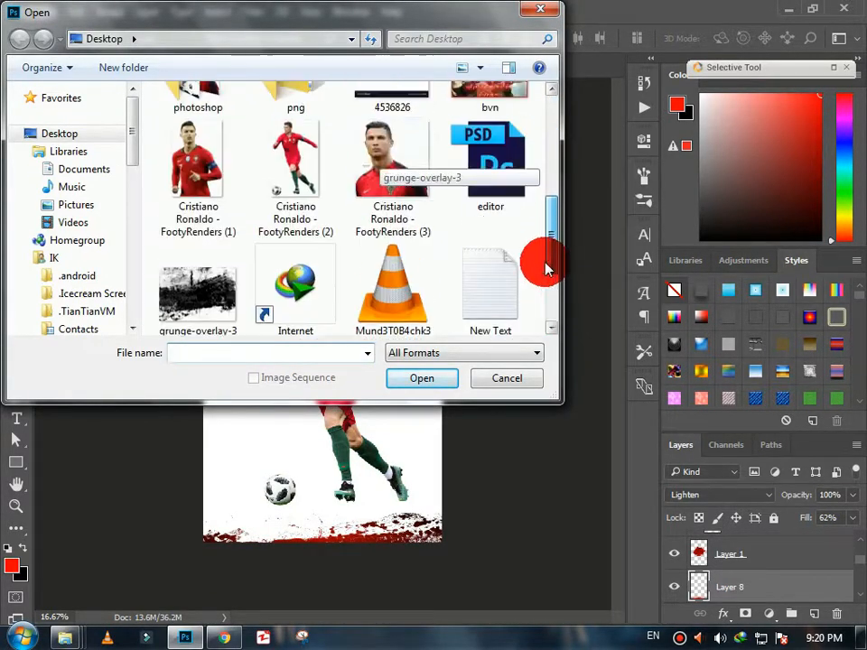
click(383, 169)
click(420, 377)
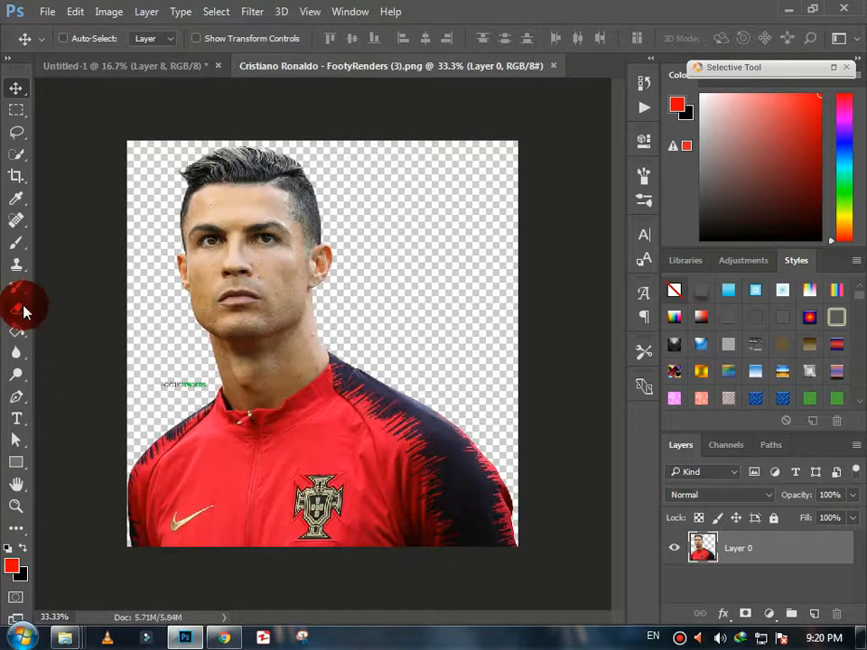
- Erase the small watermark beside the neck of the portrait with the Eraser at 50 px
click(17, 309)
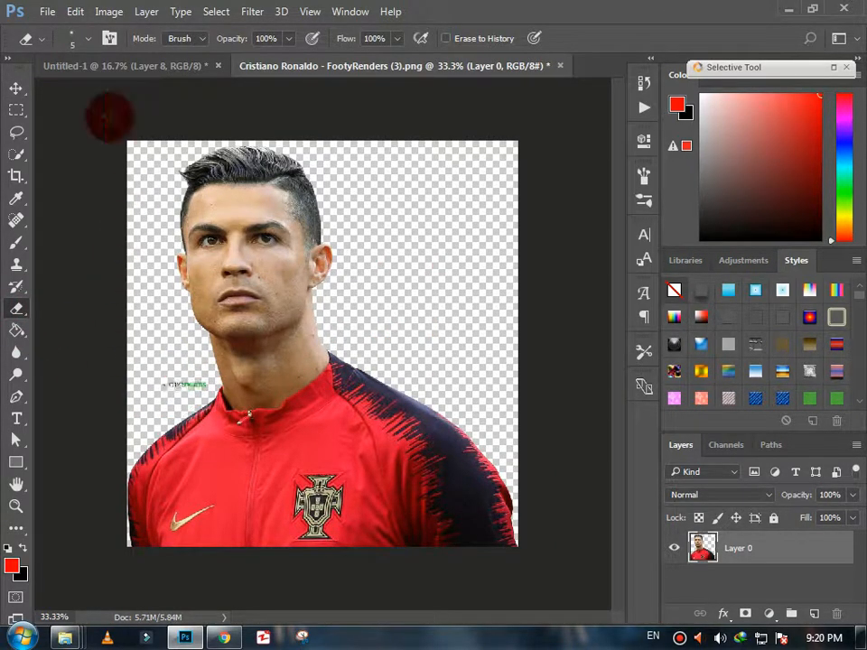
key(bracketright)
key(bracketright)
key(bracketright)
key(bracketright)
key(bracketright)
key(bracketright)
key(bracketright)
key(bracketright)
key(bracketright)
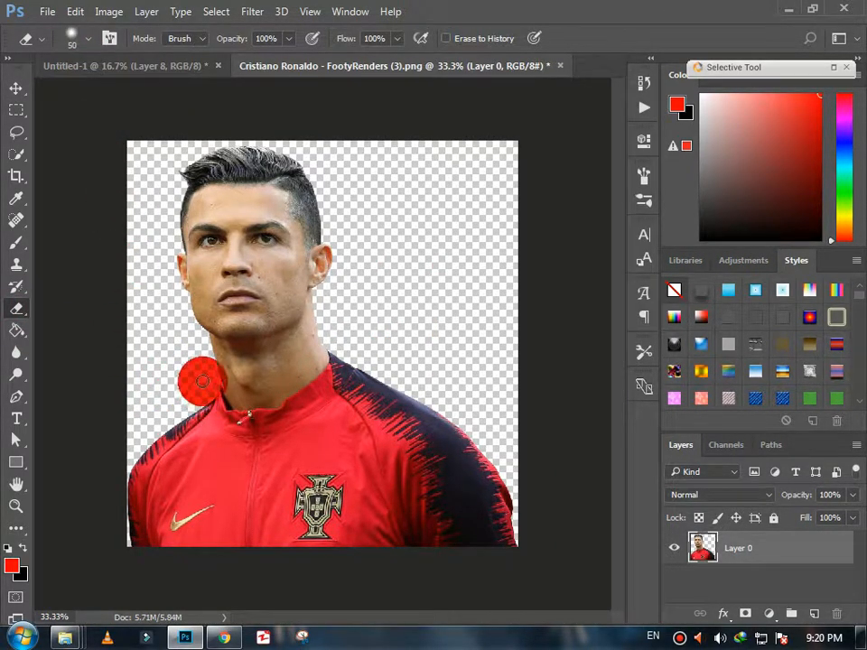
click(17, 88)
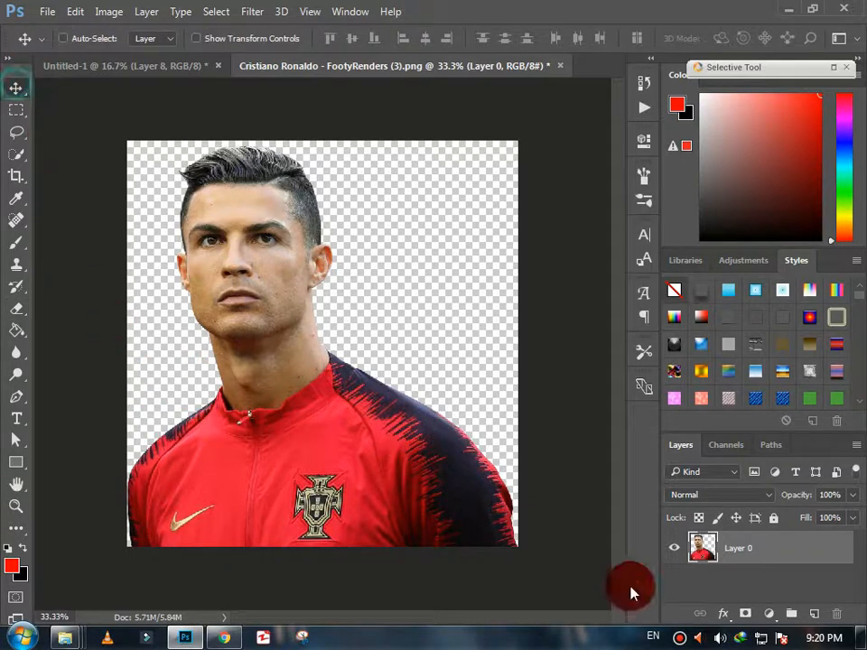
- Add a Black & White adjustment layer over the portrait with Reds at 123, Yellows at 121 and Cyans at 73
click(775, 617)
click(719, 441)
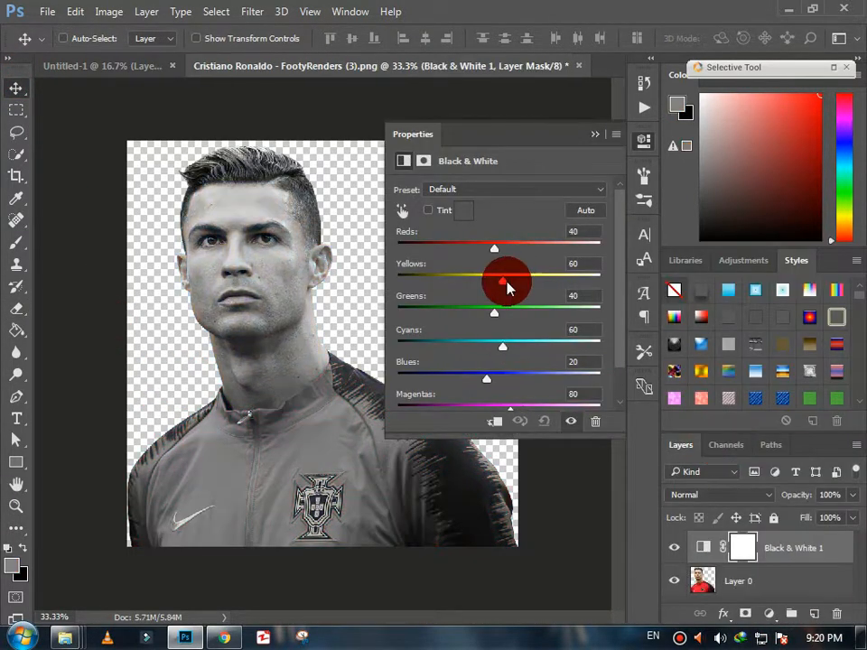
drag(507, 286, 560, 287)
drag(508, 251, 529, 249)
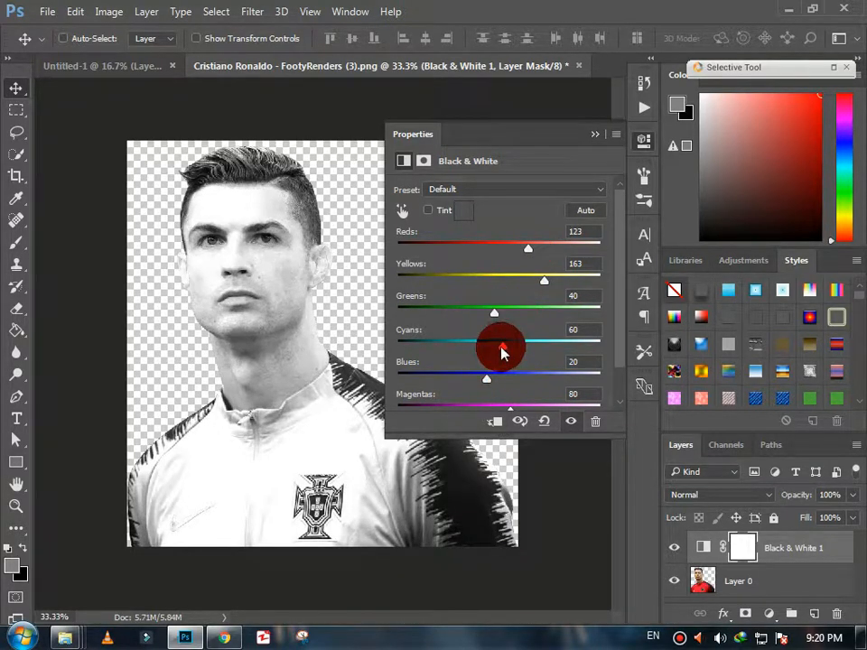
mouse_move(503, 352)
mouse_down()
mouse_move(525, 352)
mouse_move(510, 341)
mouse_up()
key(p)
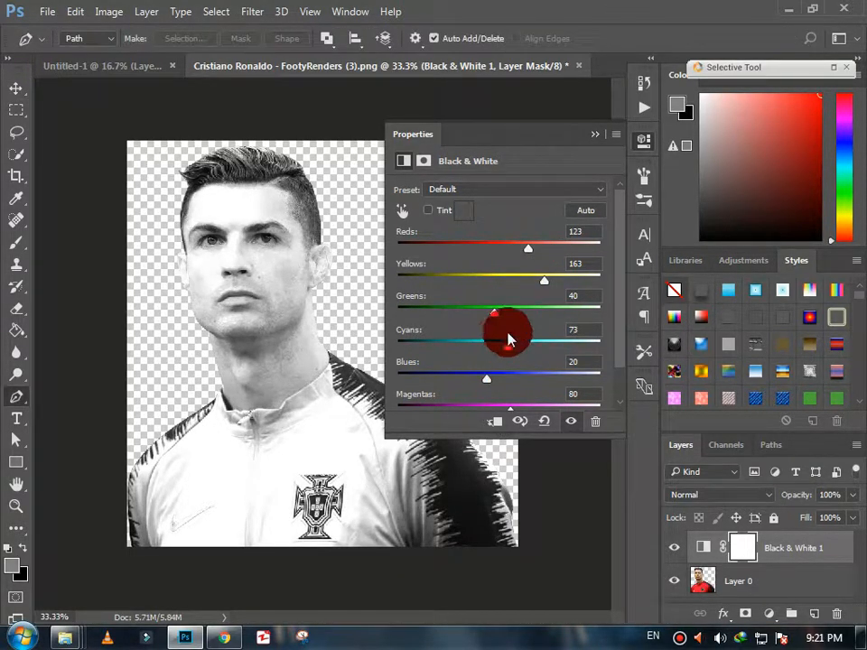
mouse_move(543, 282)
mouse_down()
mouse_move(505, 286)
mouse_move(539, 291)
mouse_move(528, 286)
mouse_up()
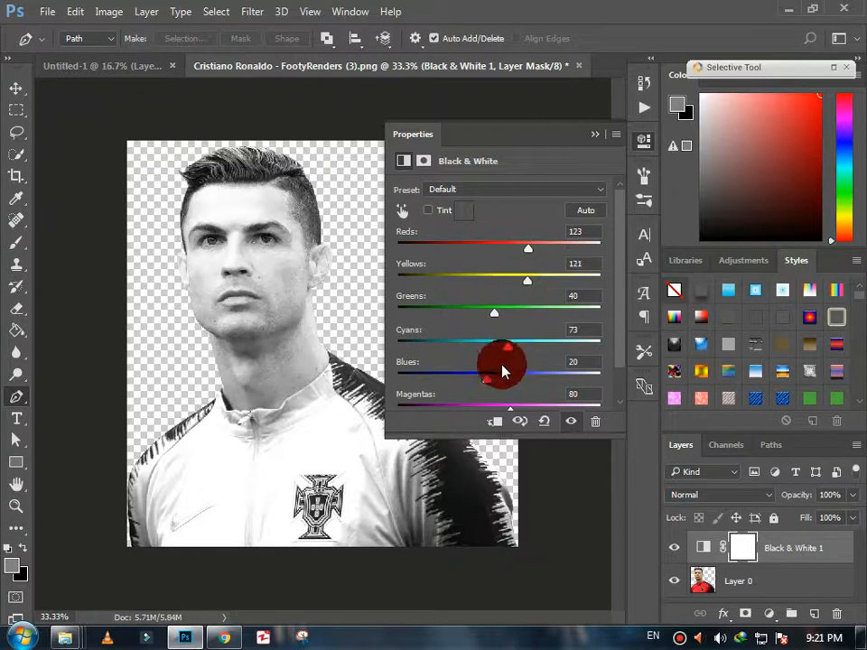
- Set the Black & White adjustment's Blues to 52, Magentas to 156, Reds to 121 and Greens to 190
mouse_move(489, 380)
mouse_down()
mouse_move(537, 379)
mouse_move(474, 382)
mouse_move(500, 379)
mouse_up()
drag(511, 406, 542, 409)
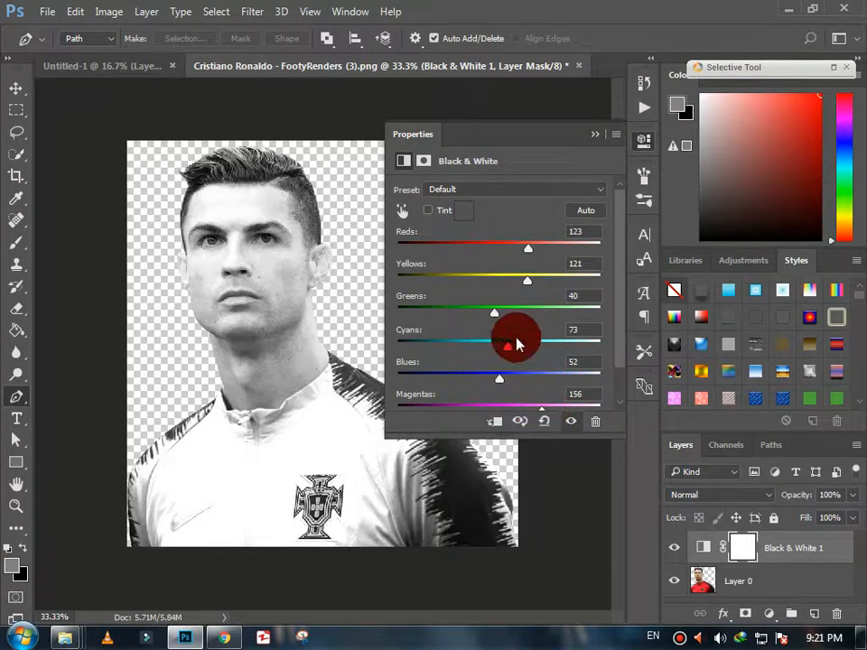
drag(494, 313, 513, 318)
mouse_move(528, 246)
mouse_down()
mouse_move(550, 252)
mouse_move(528, 258)
mouse_up()
drag(522, 310, 557, 315)
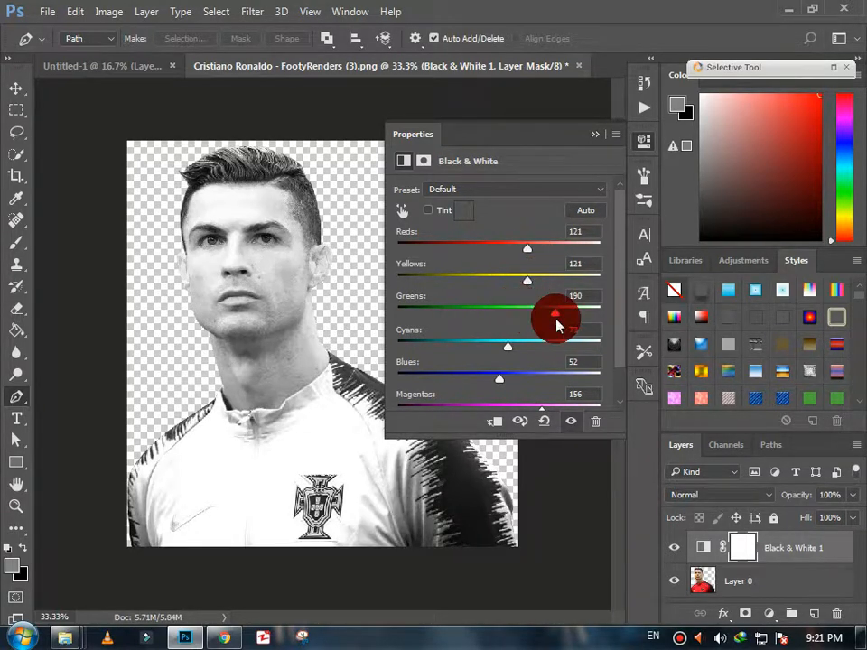
click(596, 134)
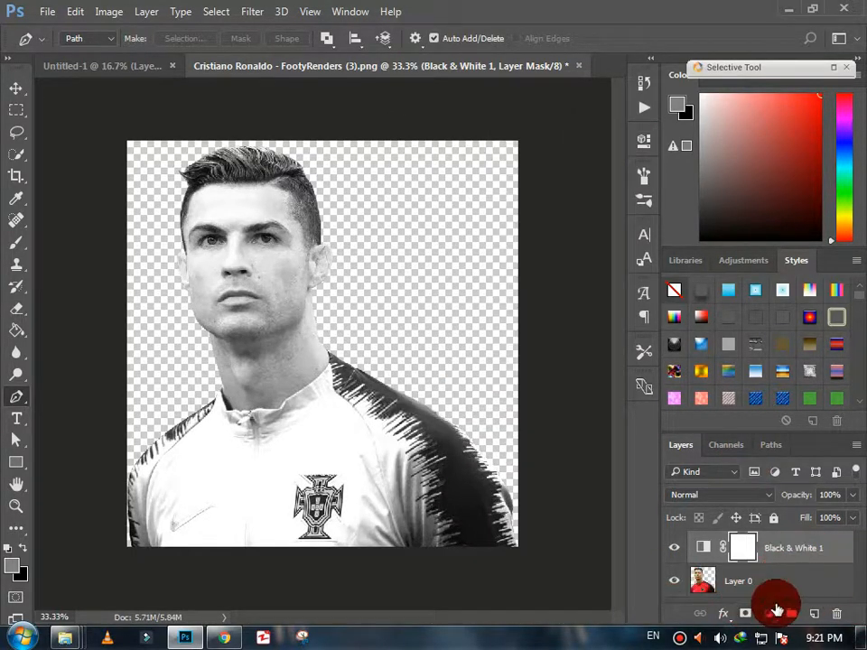
- Paint a red dab over the face on a new layer with the soft brush at 1300 px
click(814, 613)
click(16, 242)
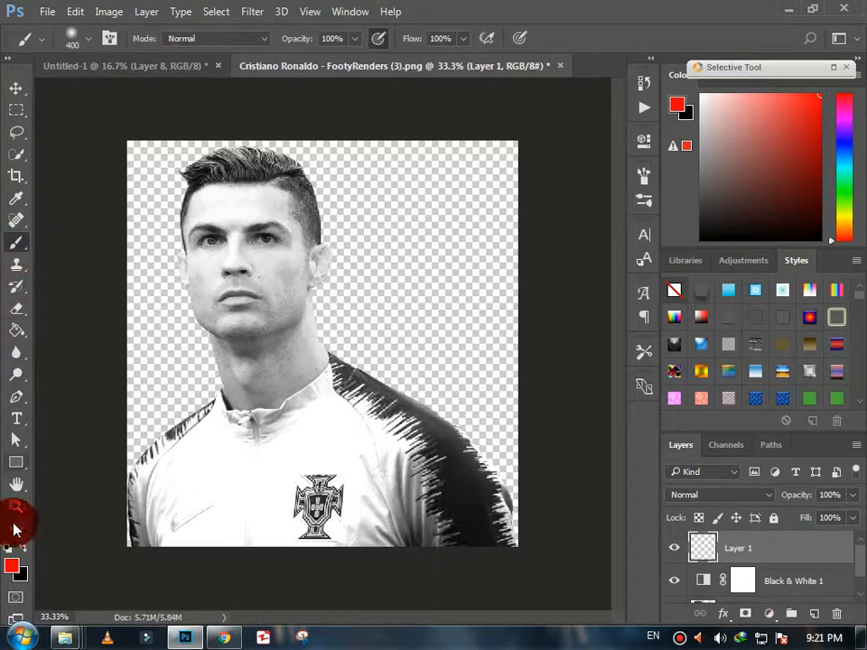
click(11, 565)
click(737, 176)
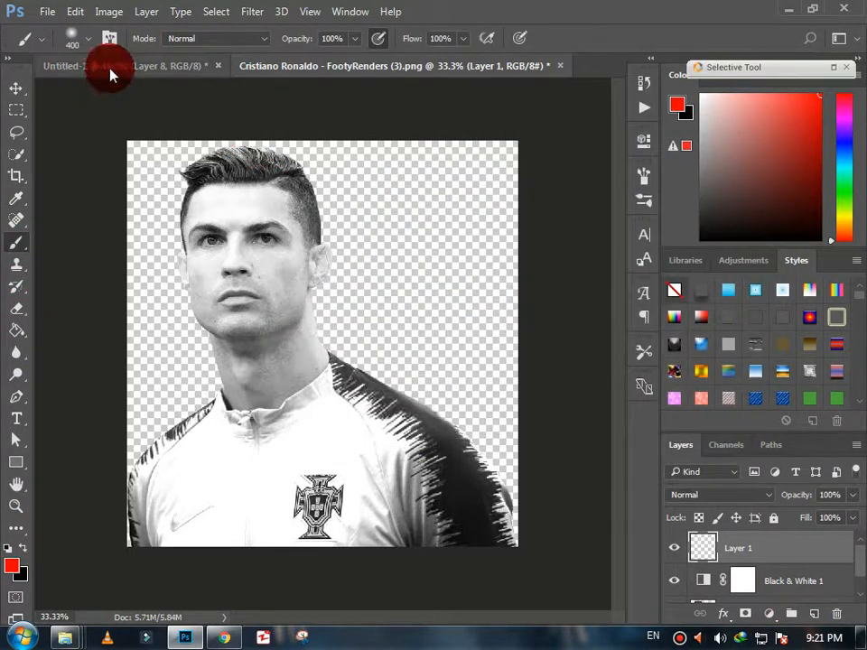
click(84, 36)
click(77, 38)
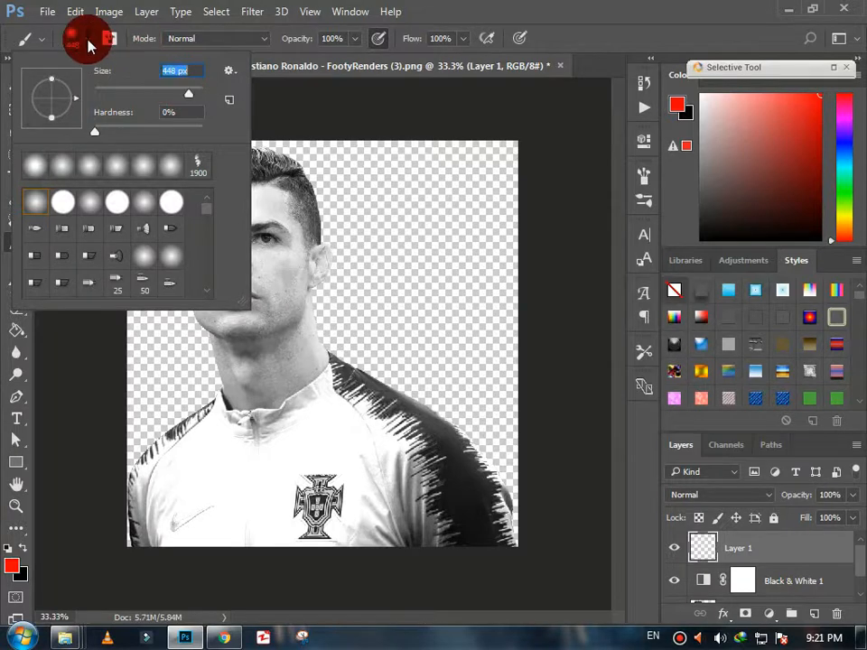
click(315, 254)
key(bracketright)
key(bracketright)
key(bracketright)
key(bracketright)
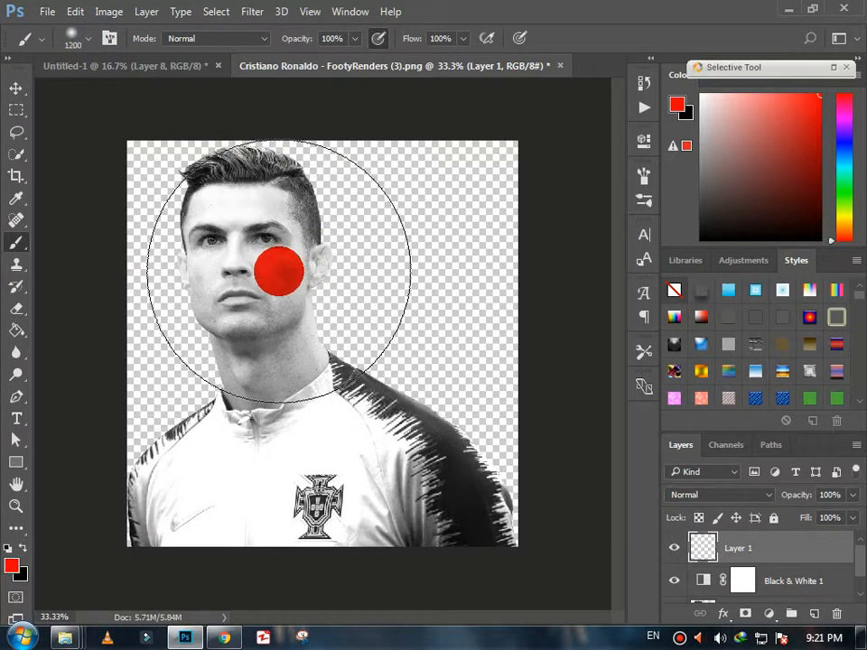
click(263, 293)
- Enlarge the red dab to about 119% width and 146% height, extending it beyond the canvas, and apply the transform
click(16, 88)
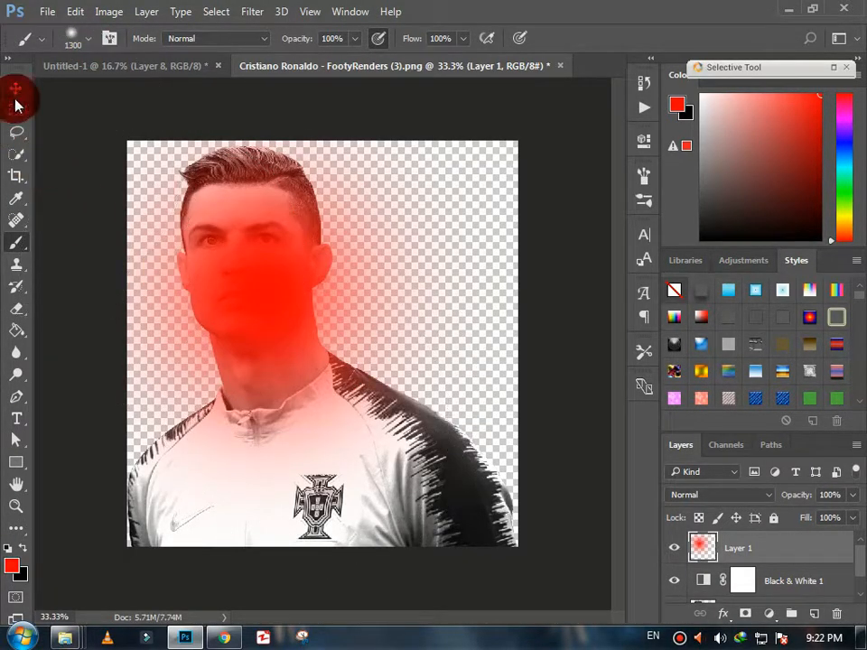
key(ctrl+t)
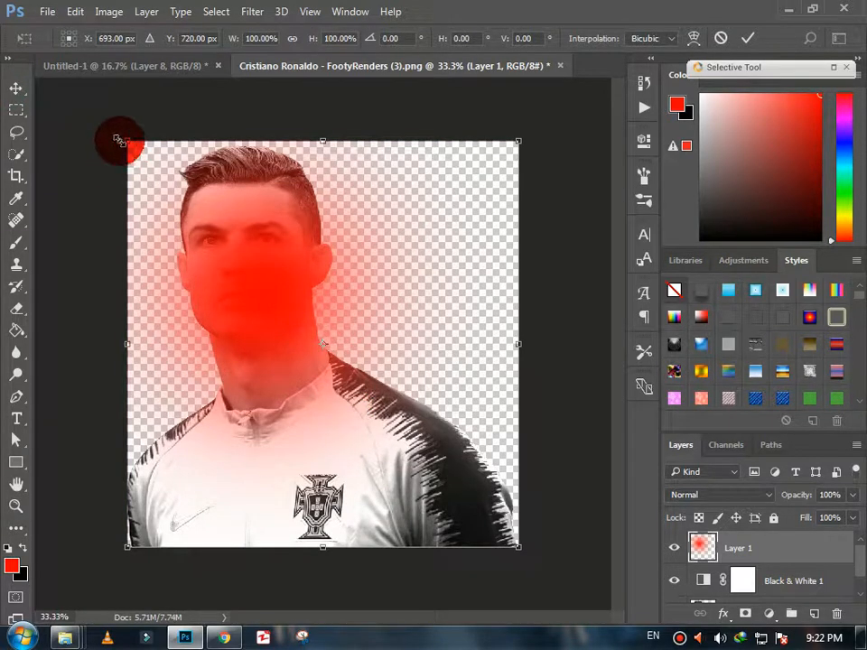
drag(128, 140, 49, 29)
drag(300, 556, 364, 643)
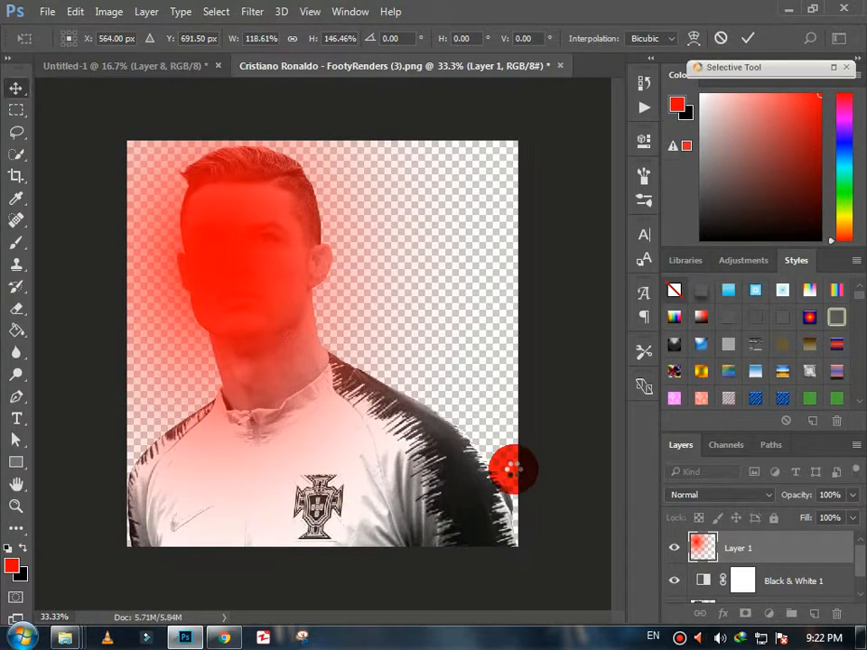
key(Return)
- Try to clip the red dab layer to the layer below and set its blending mode to Lighten
right_click(808, 566)
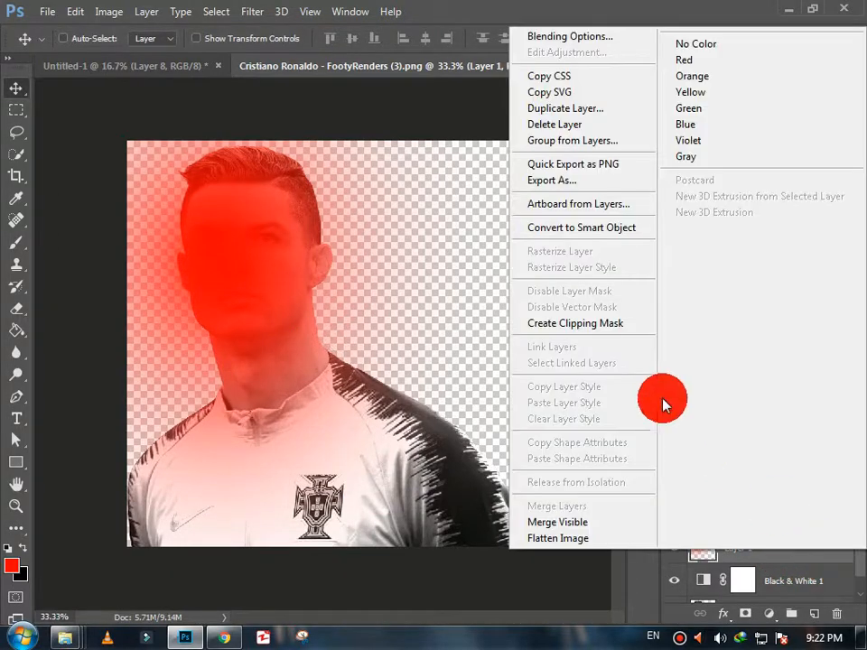
click(581, 321)
mouse_move(817, 547)
mouse_down()
mouse_move(813, 590)
mouse_move(803, 518)
mouse_move(793, 567)
mouse_move(804, 542)
mouse_up()
scroll(813, 590, down, 1)
click(719, 495)
click(681, 257)
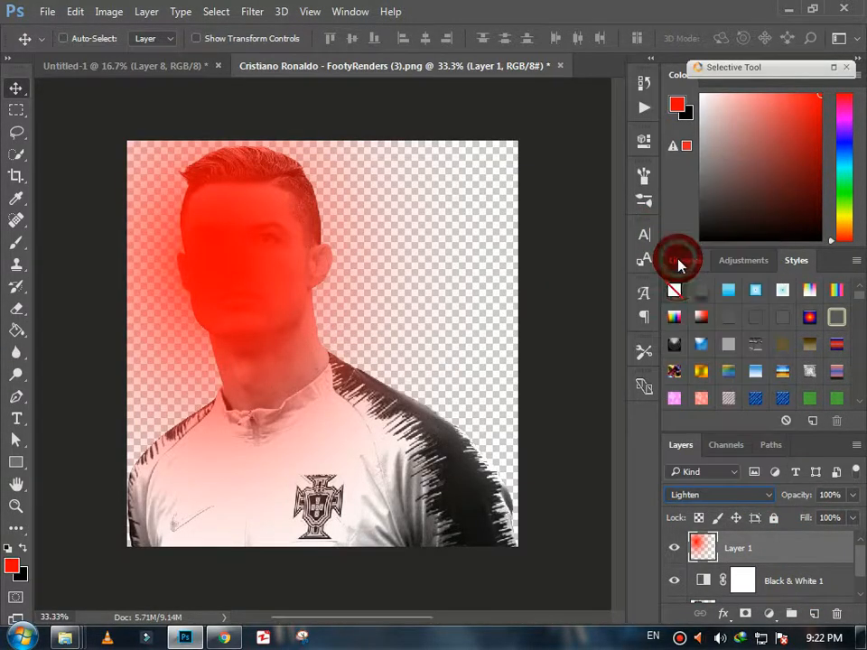
- Try the red layer beneath the portrait layer, and return it to the top of the layer stack
drag(767, 552, 796, 601)
scroll(795, 588, down, 1)
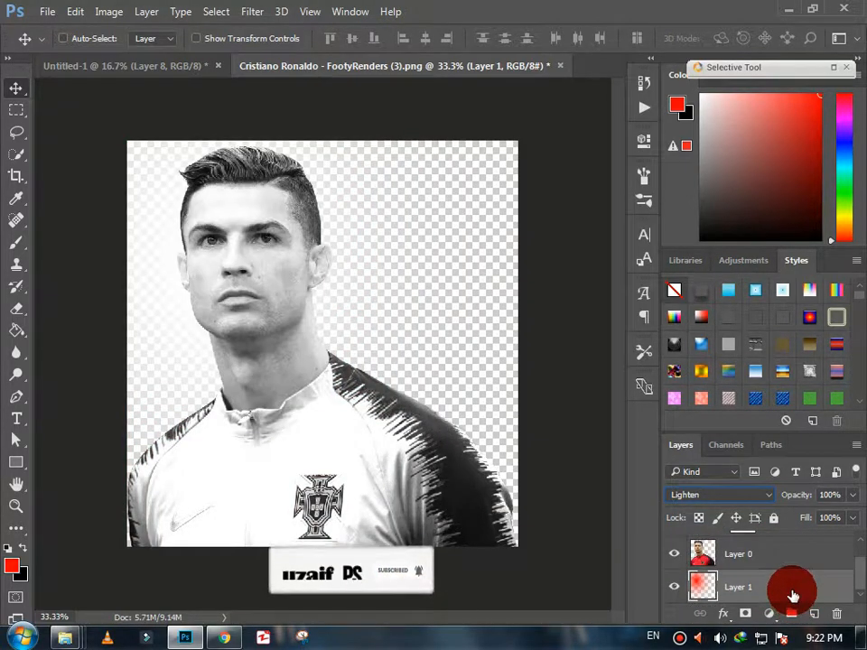
scroll(795, 544, up, 1)
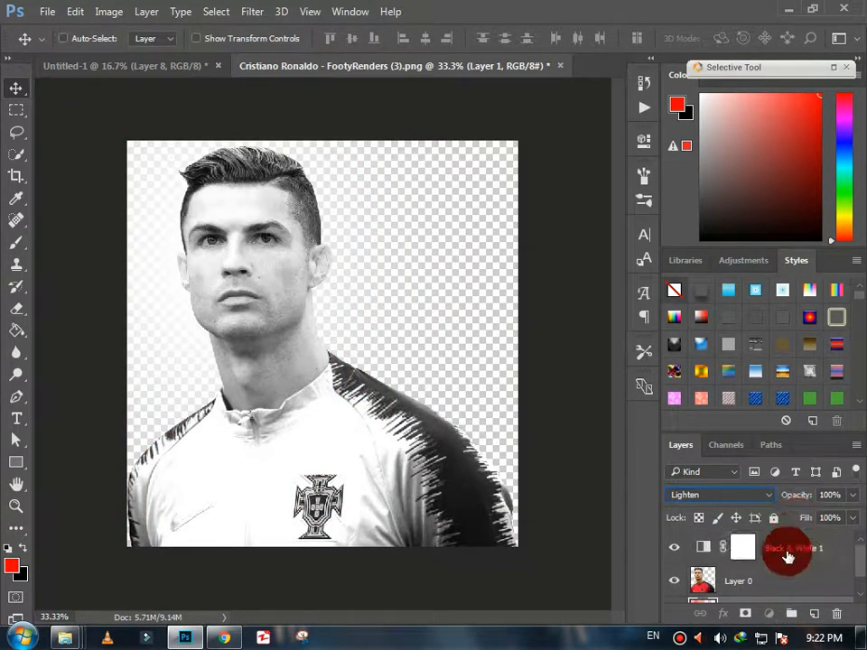
scroll(792, 592, down, 1)
drag(790, 588, 776, 559)
drag(780, 534, 784, 547)
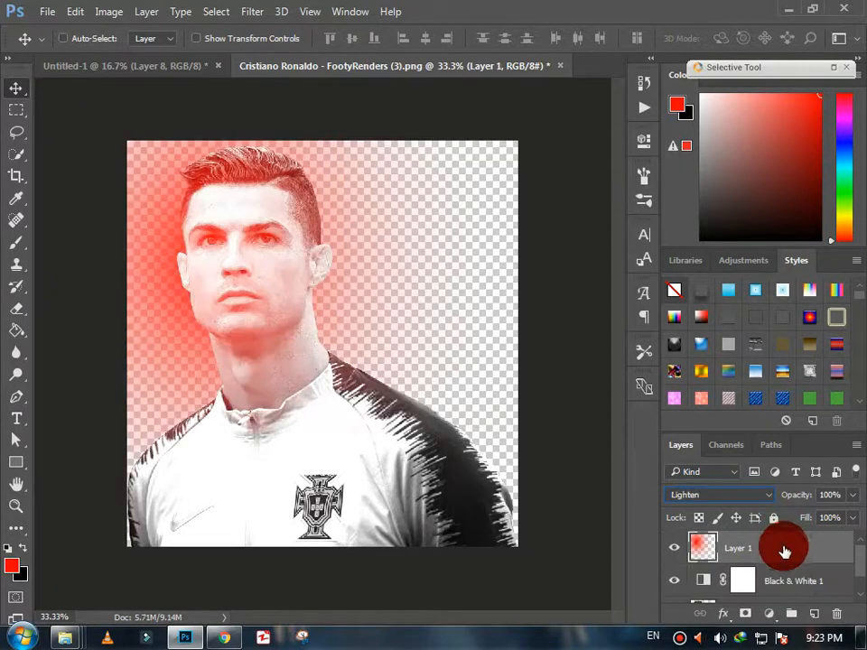
- Clip the red layer to the Black & White adjustment layer with a clipping mask
alt+click(732, 565)
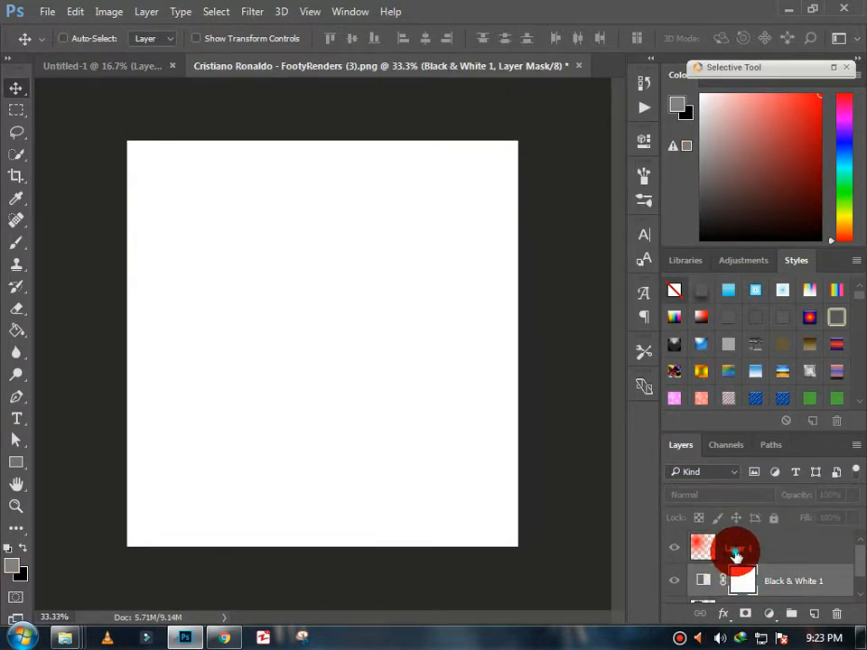
click(736, 553)
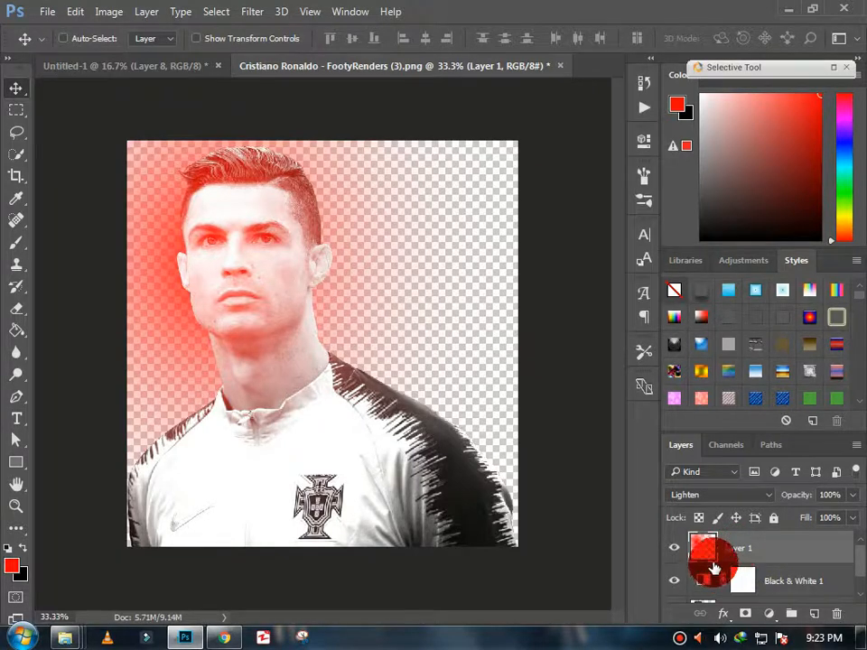
right_click(796, 547)
click(589, 322)
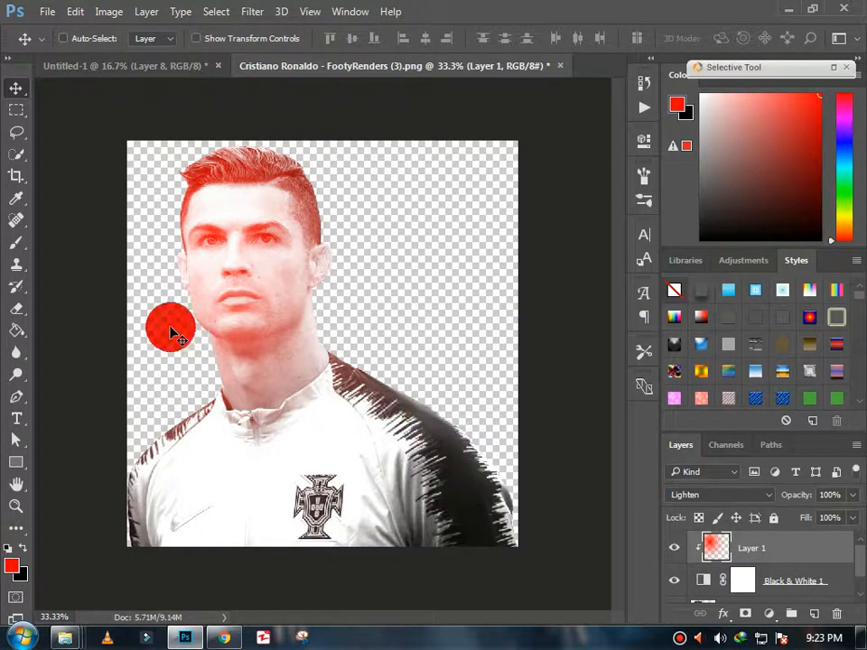
- Stretch the clipped red glow to 120% height, lower it over the portrait, and reduce its layer fill to 68%
key(ctrl+t)
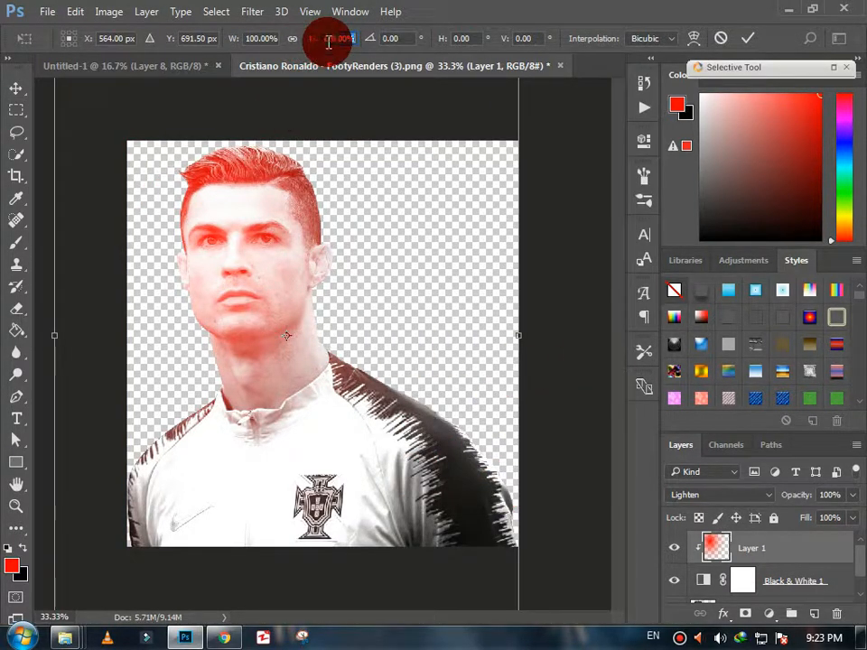
text(120)
key(Return)
drag(313, 334, 314, 367)
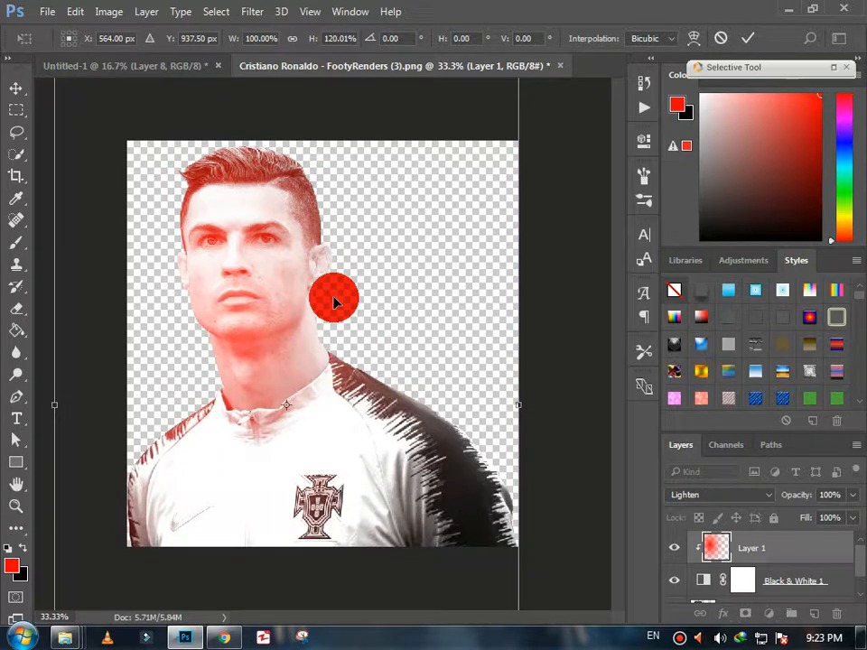
drag(335, 300, 337, 310)
click(23, 89)
click(379, 253)
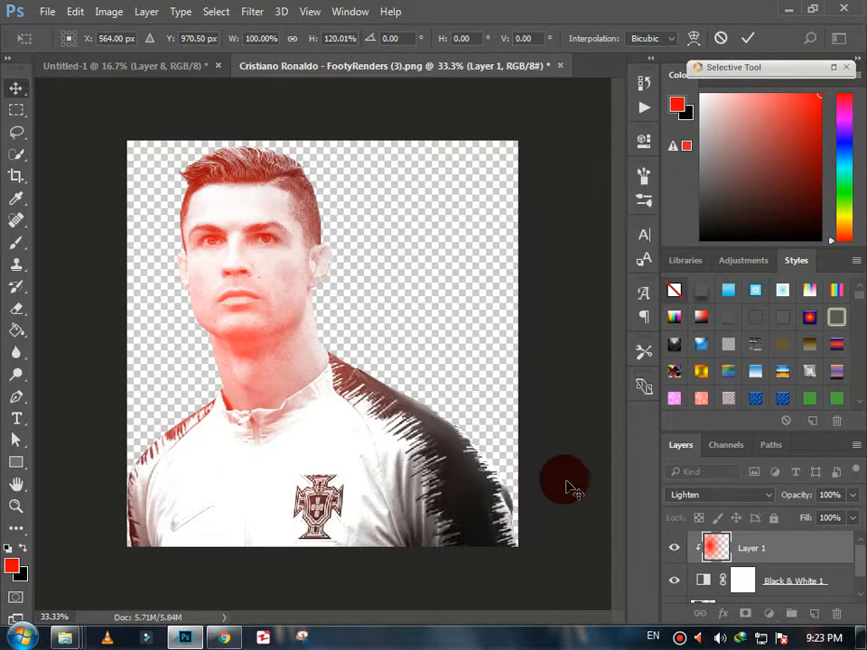
drag(854, 524, 816, 546)
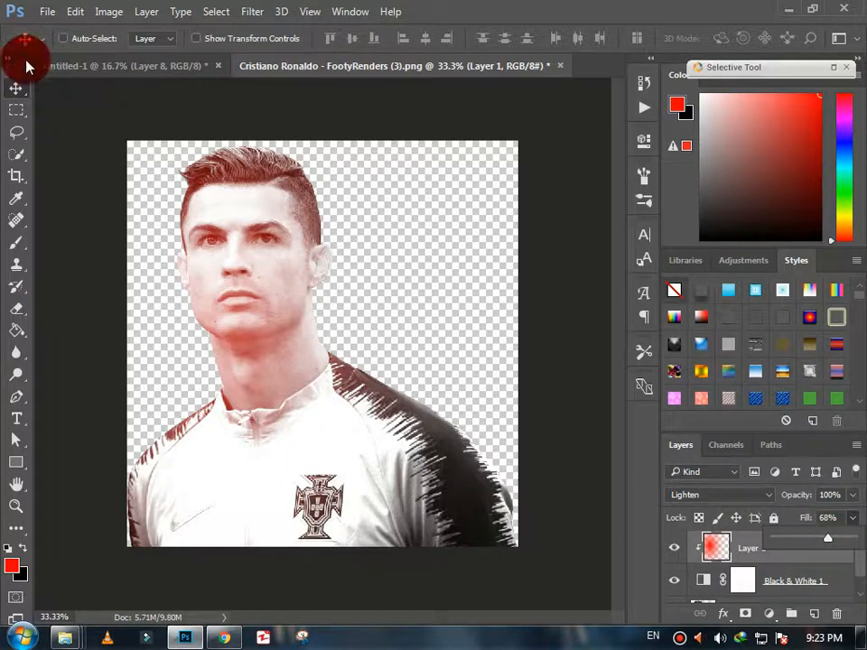
- Merge the red glow layer, the Black & White 1 adjustment and the portrait layer into a single layer
click(20, 89)
drag(228, 248, 226, 223)
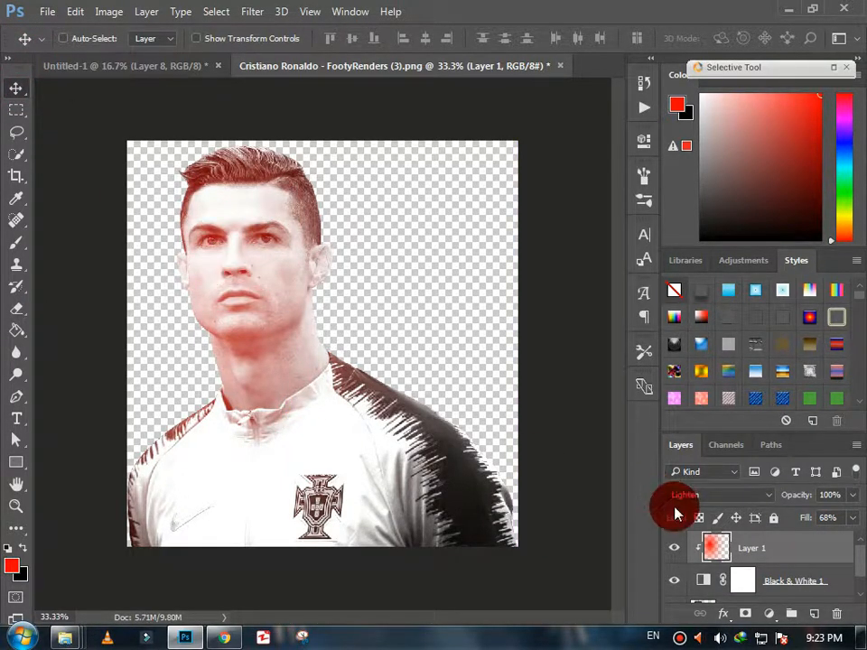
ctrl+click(807, 581)
scroll(811, 587, down, 2)
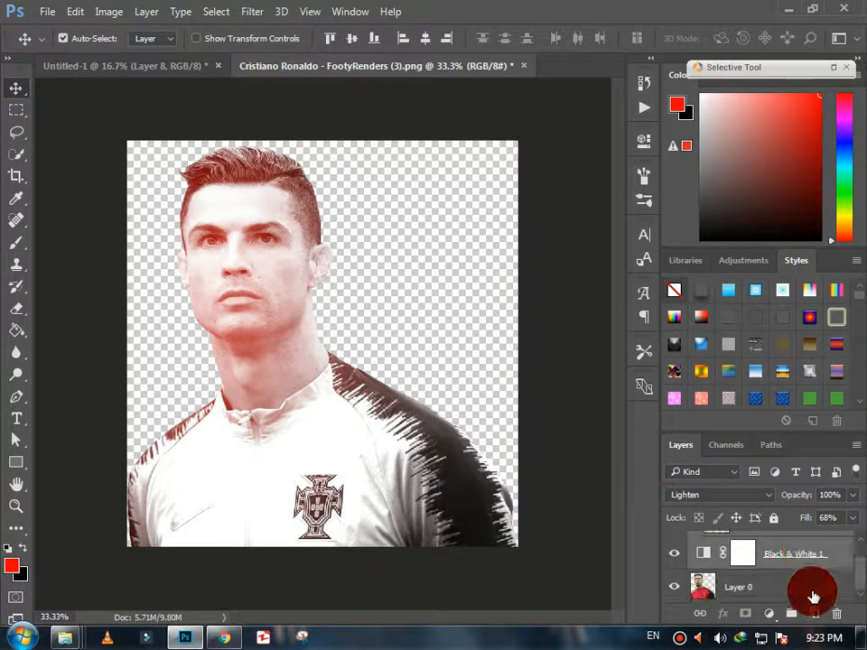
ctrl+click(803, 586)
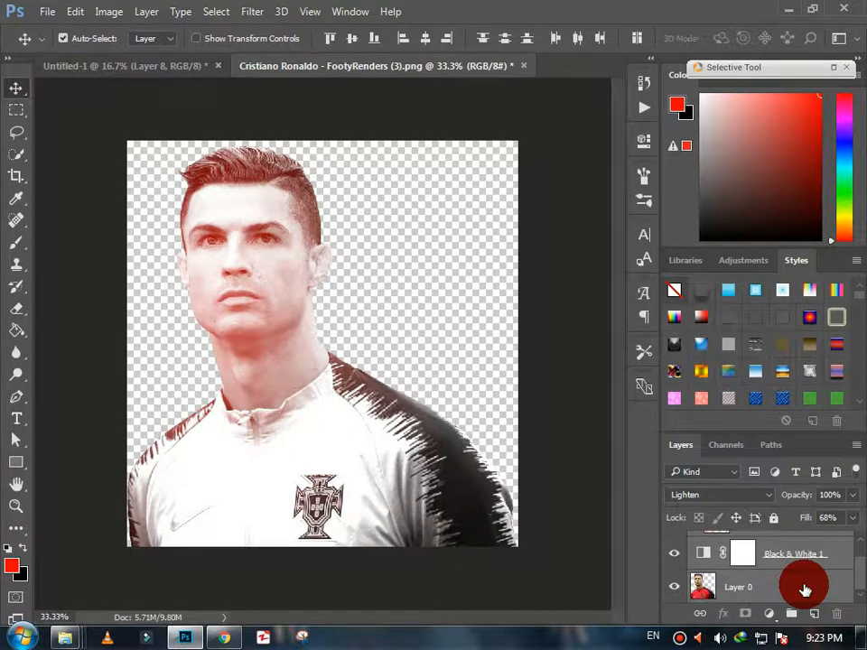
key(ctrl+e)
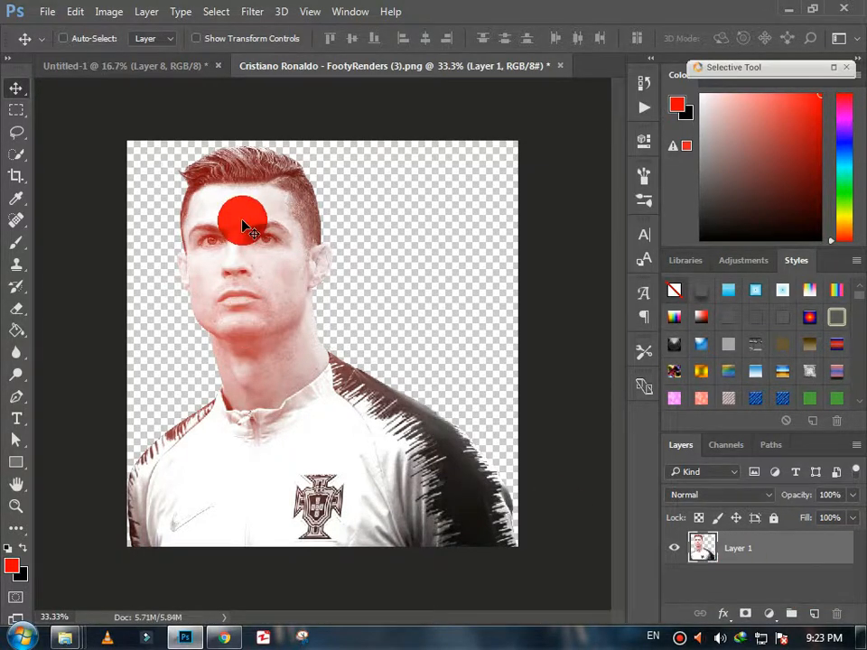
- Copy the merged portrait into the Untitled-1 poster and enlarge it behind the brush stroke, with the face cropped by the poster's right edge
drag(242, 220, 411, 186)
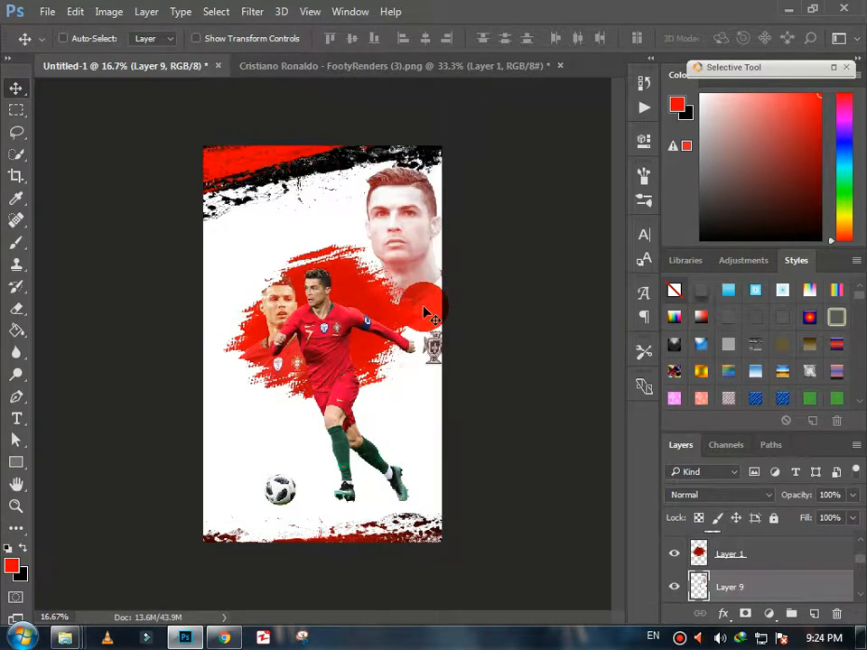
click(75, 11)
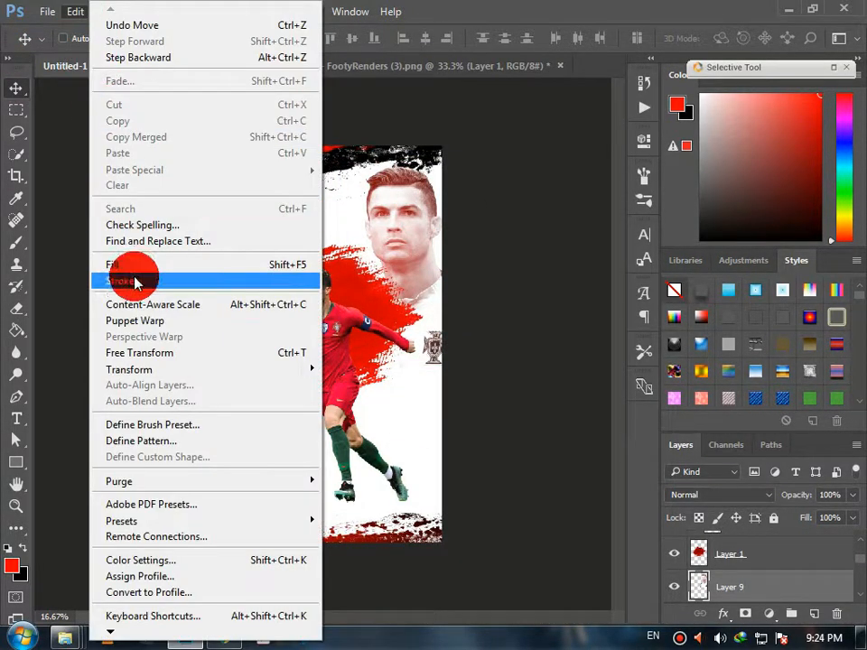
click(140, 353)
drag(340, 366, 287, 492)
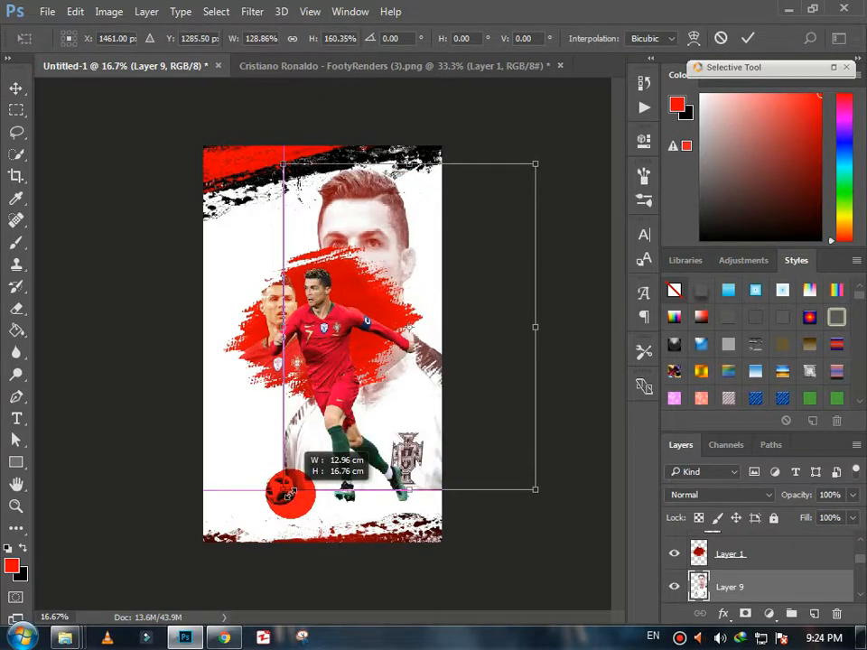
drag(422, 412, 461, 412)
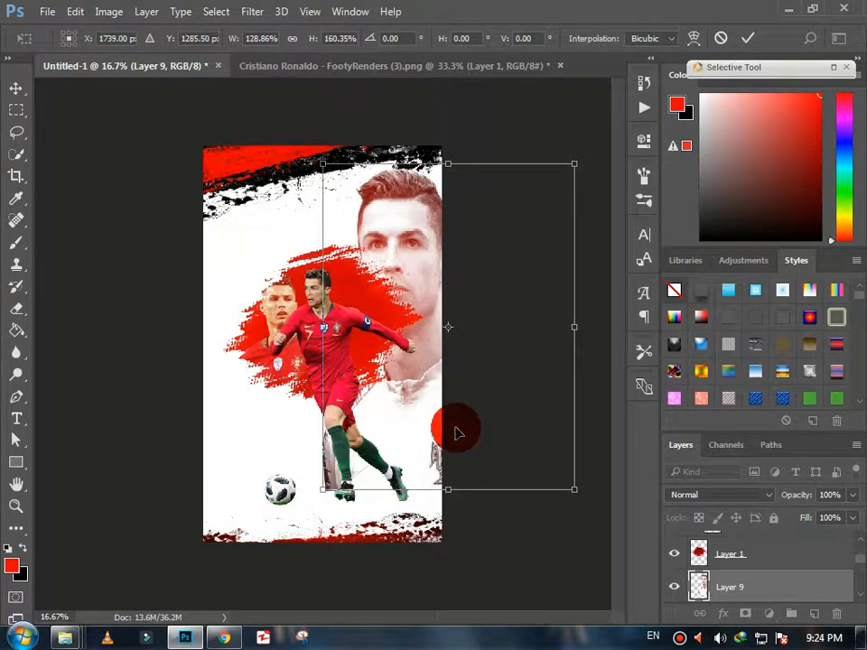
drag(574, 491, 531, 485)
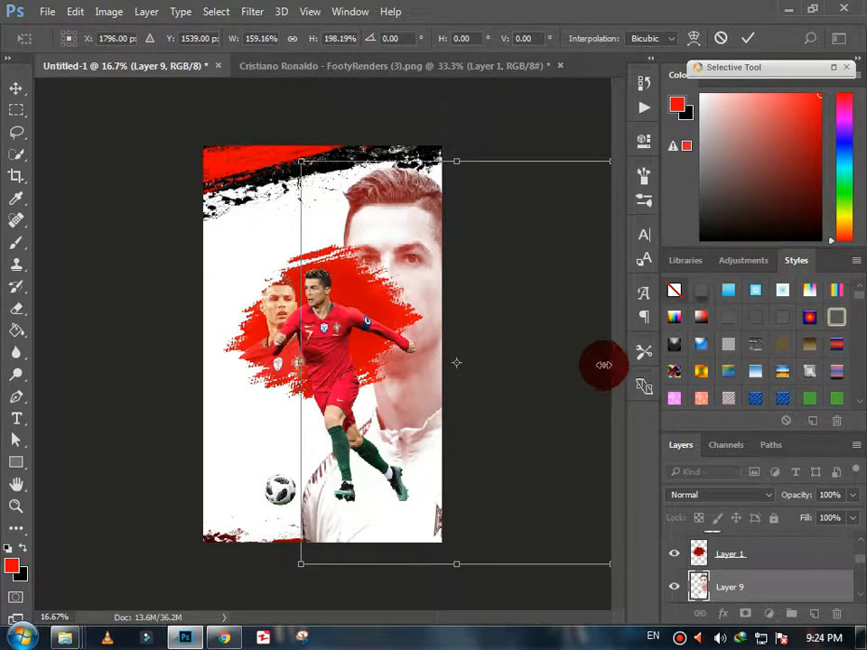
drag(609, 365, 565, 358)
drag(330, 239, 323, 240)
key(Return)
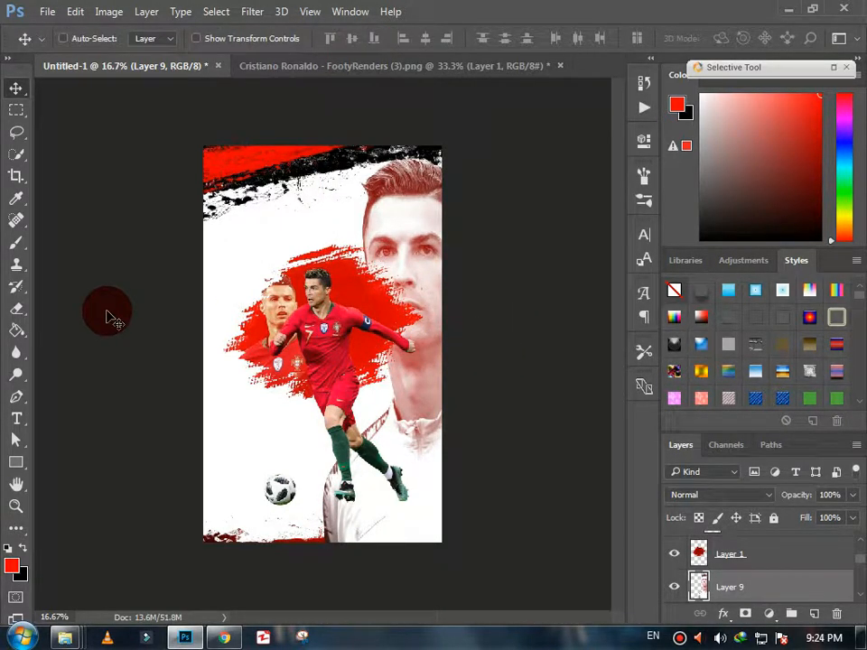
- Add a layer mask to the large portrait and fade out its lower part with a linear black-to-white gradient
click(16, 330)
click(48, 329)
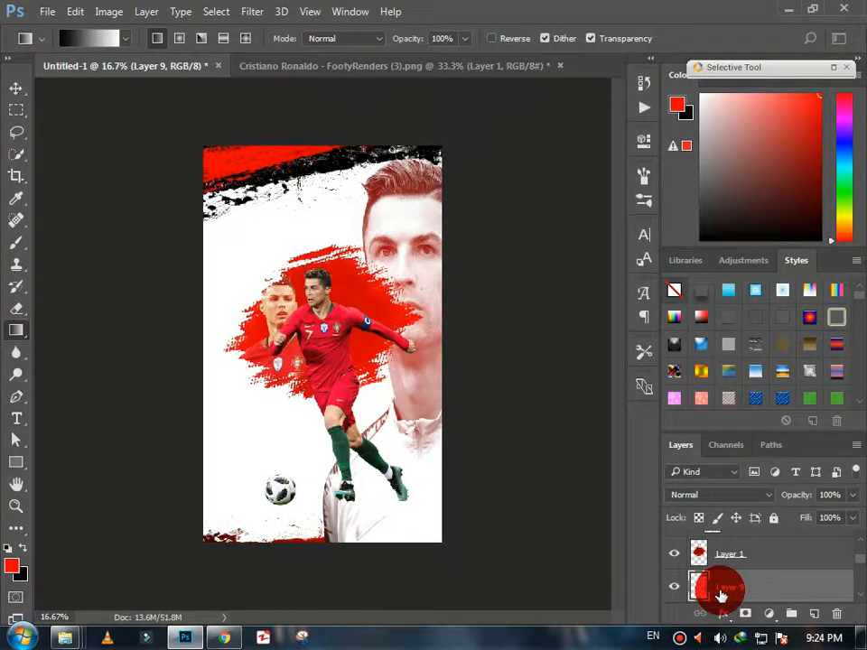
click(744, 614)
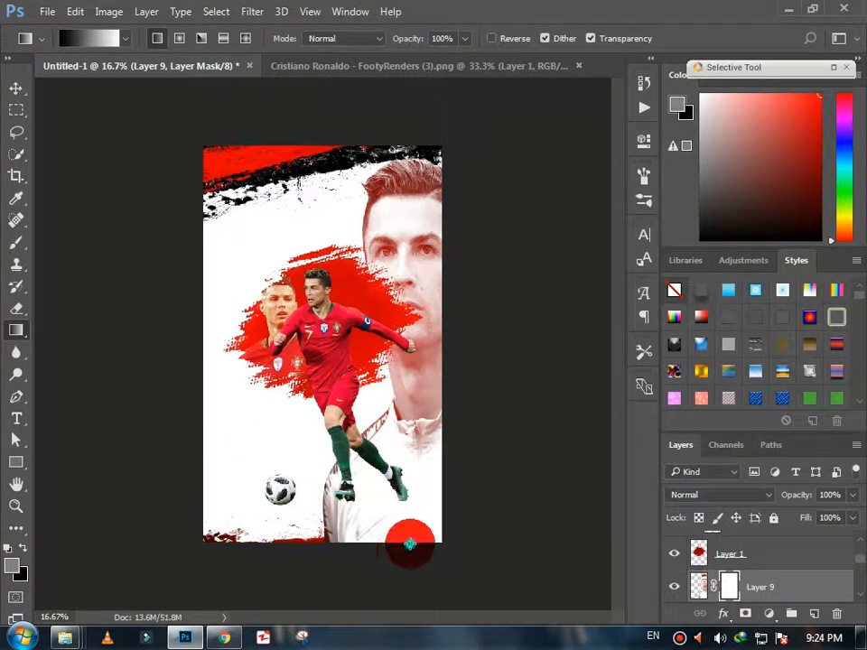
mouse_move(409, 543)
mouse_down()
mouse_move(410, 309)
mouse_move(415, 367)
mouse_move(416, 351)
mouse_move(401, 354)
mouse_move(412, 374)
mouse_move(415, 340)
mouse_move(444, 397)
mouse_move(419, 389)
mouse_move(415, 401)
mouse_move(424, 399)
mouse_up()
- Enlarge the masked portrait to 138.53% width and 121.86% height and shift it against the poster's right edge
key(ctrl+t)
drag(321, 558, 217, 638)
drag(451, 472, 527, 460)
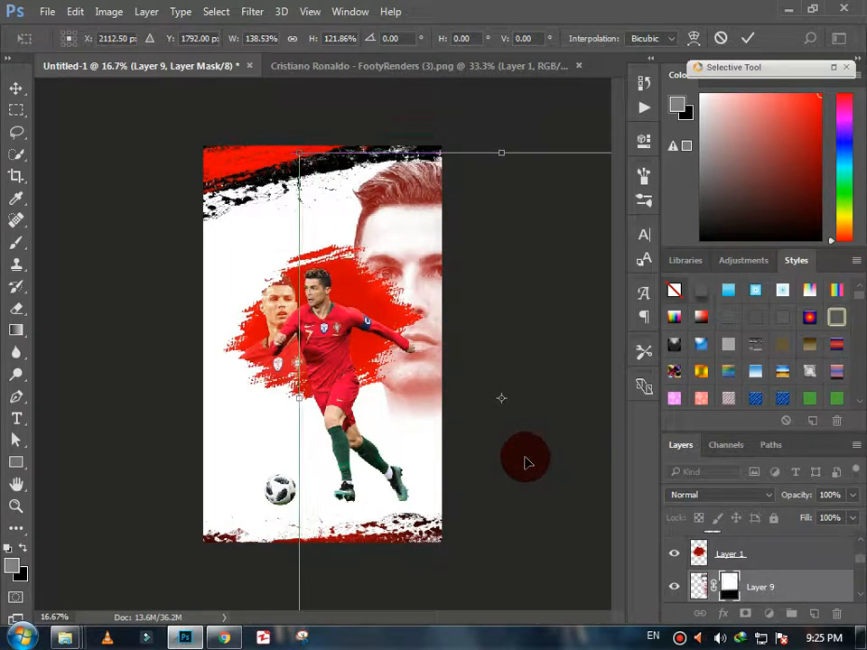
key(Return)
- Scale the masked portrait to 91.74% width and 98.73% height and move it so both eyes fit within the poster
click(17, 506)
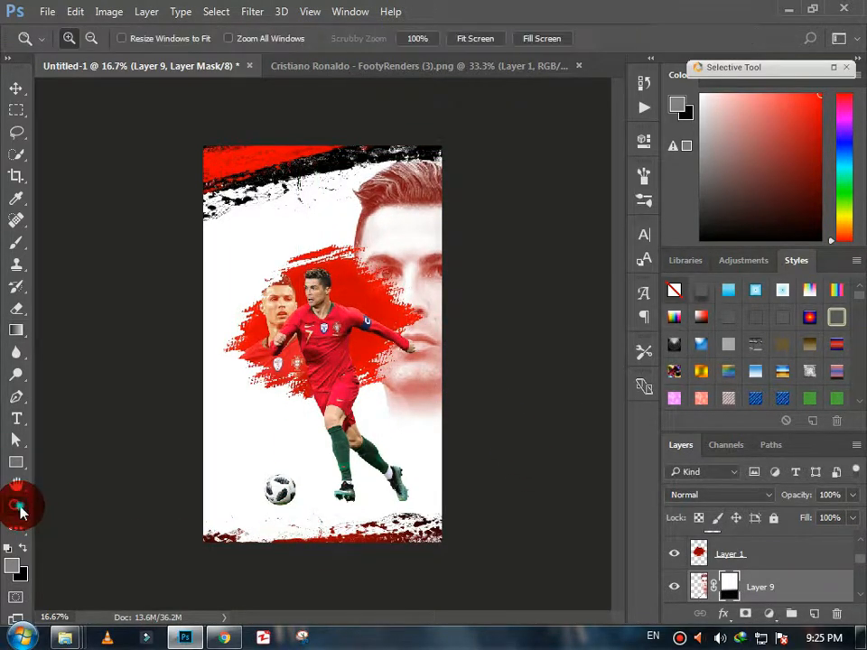
click(442, 479)
scroll(615, 377, up, 2)
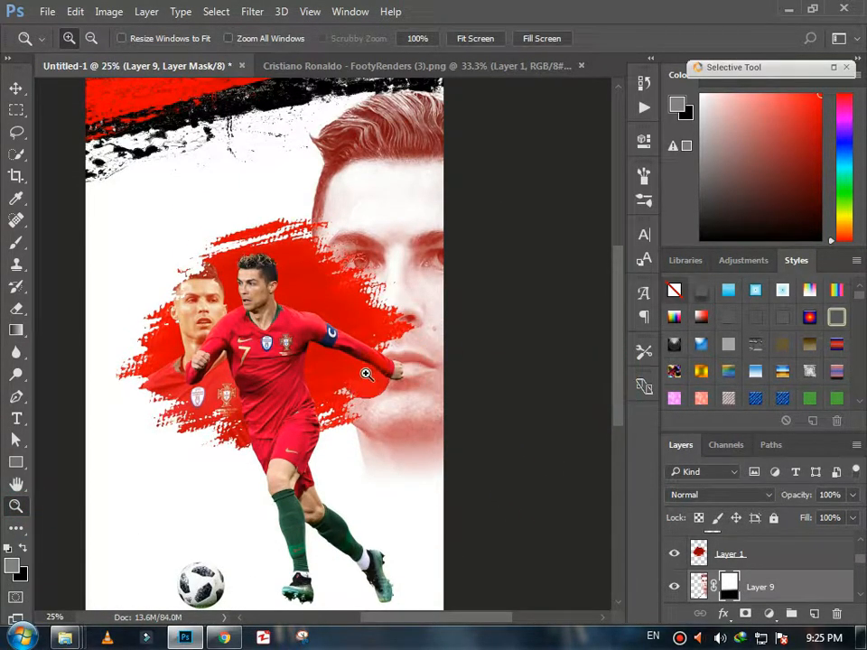
key(ctrl+t)
drag(457, 318, 486, 379)
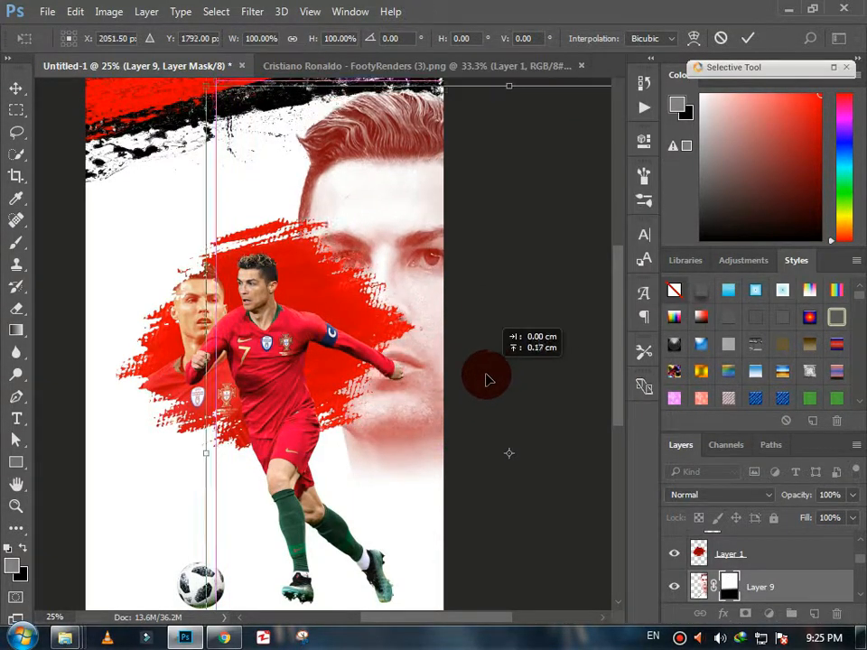
drag(206, 93, 259, 102)
drag(466, 236, 439, 211)
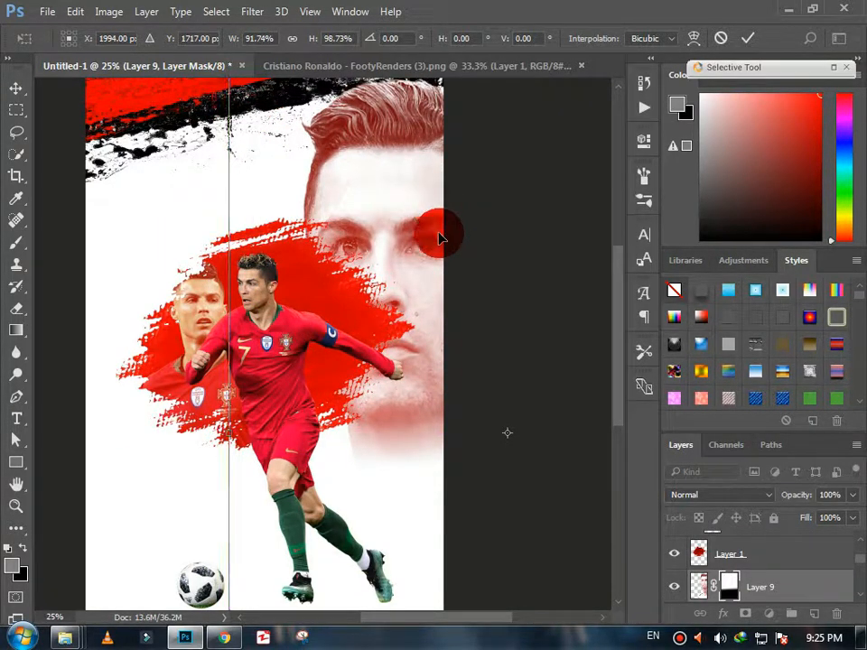
click(16, 506)
click(379, 254)
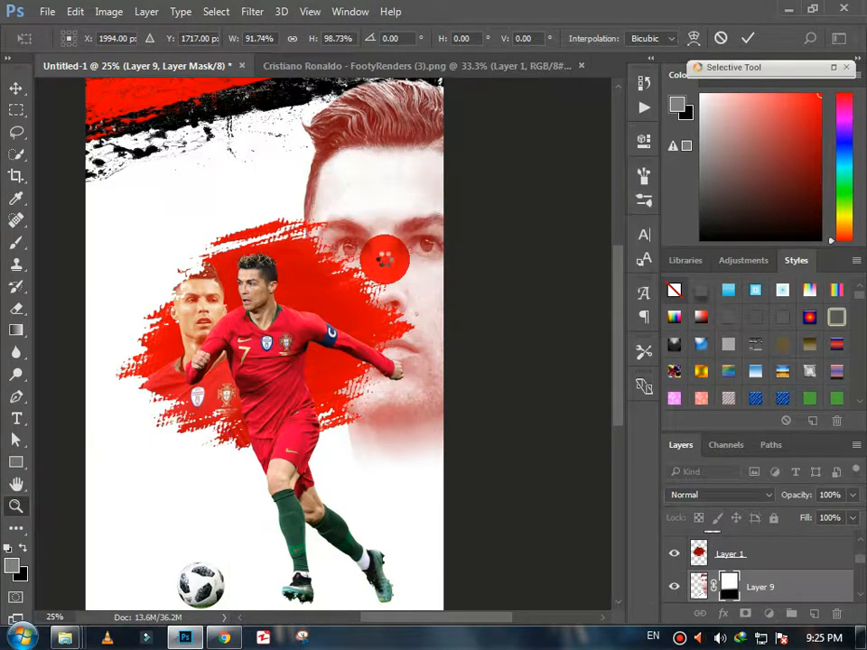
click(466, 34)
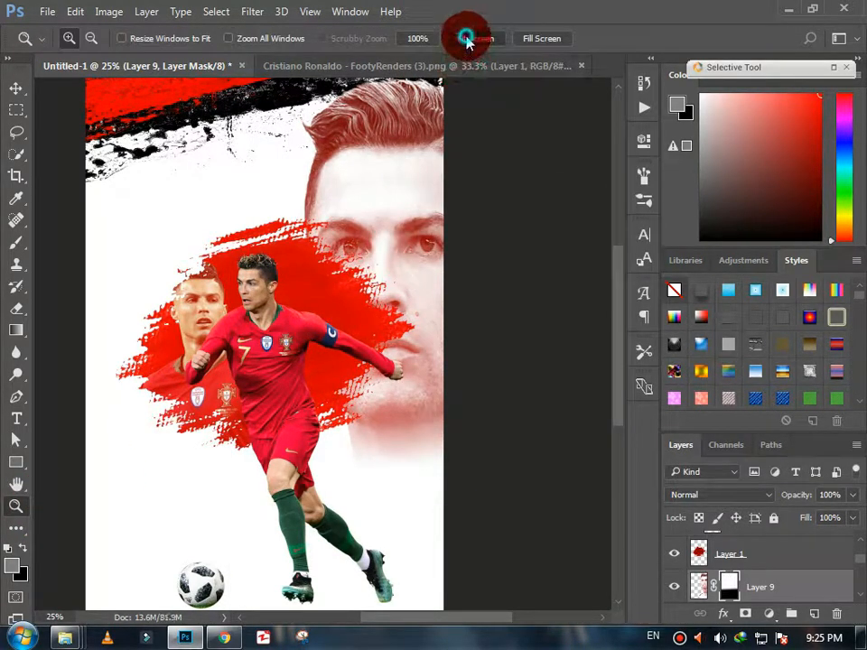
click(17, 90)
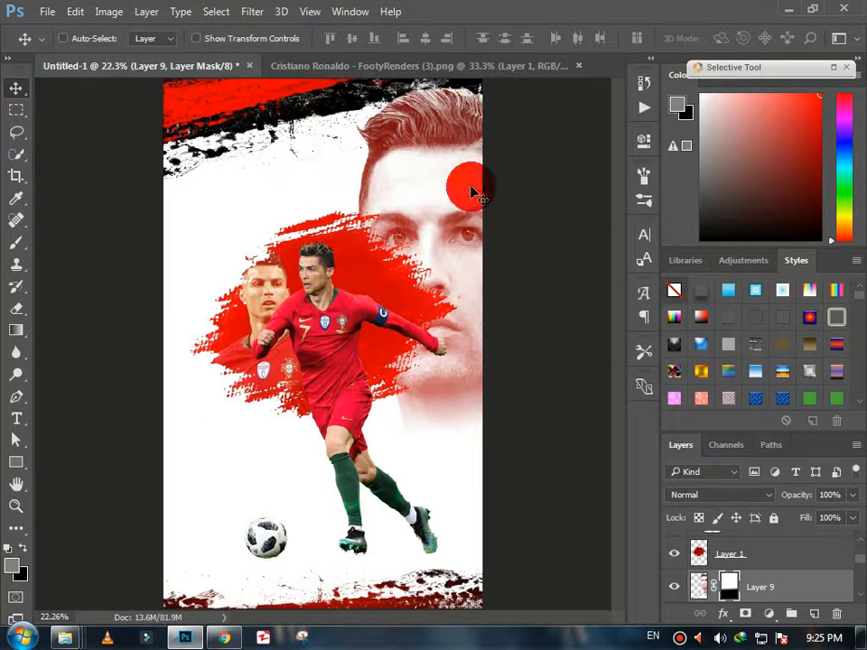
- Move the masked portrait layer below the grunge layers, directly above the white Layer 0 background
scroll(810, 594, down, 5)
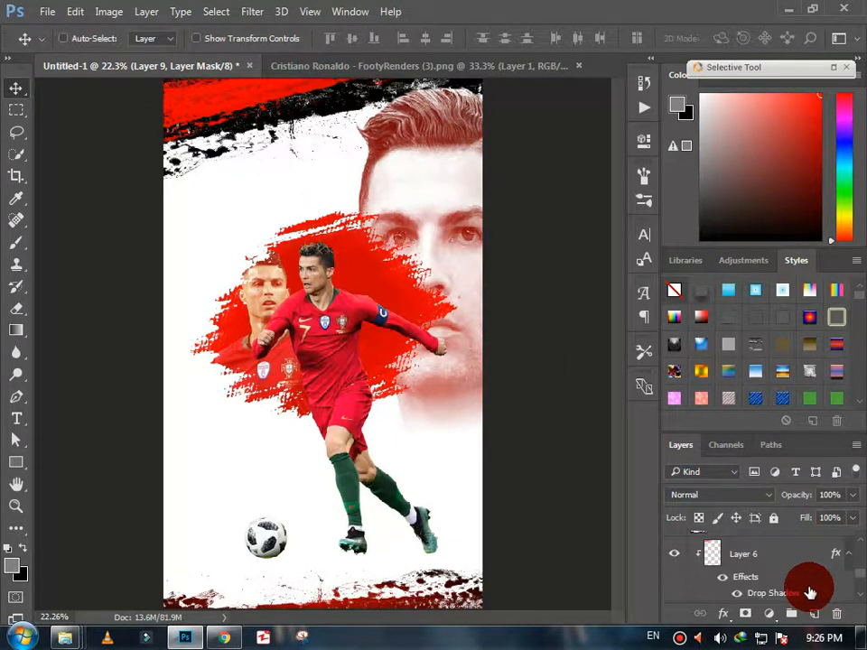
scroll(811, 593, up, 5)
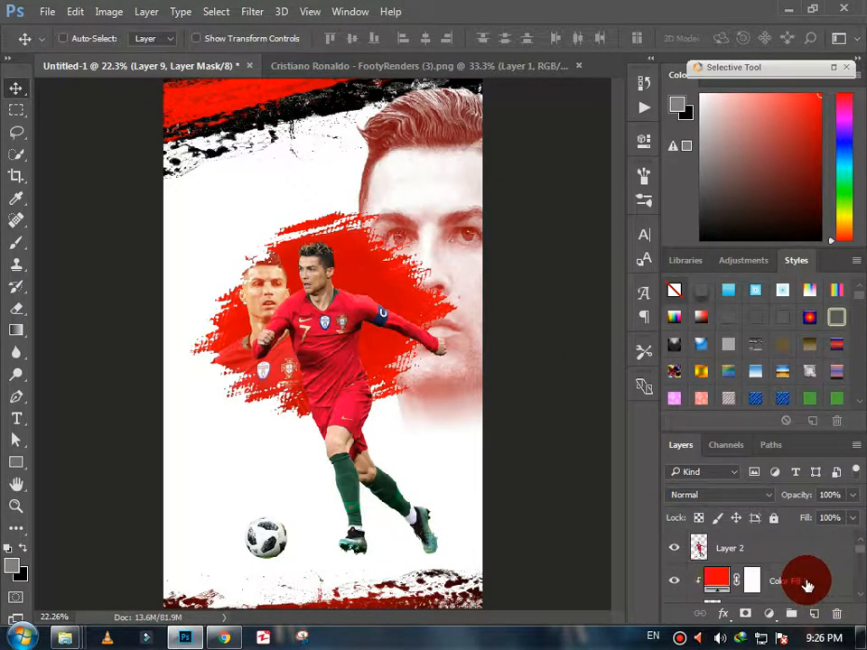
scroll(796, 575, down, 1)
drag(795, 556, 802, 581)
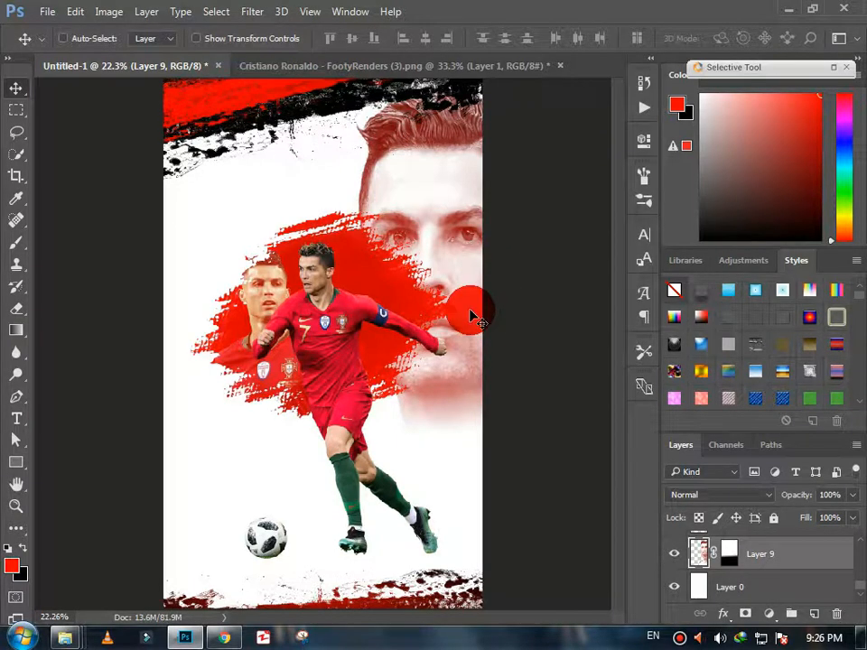
- Shrink the portrait from its upper corner to 98.63% width and 96.27% height, lowering the hair beneath the black grunge band
key(ctrl+t)
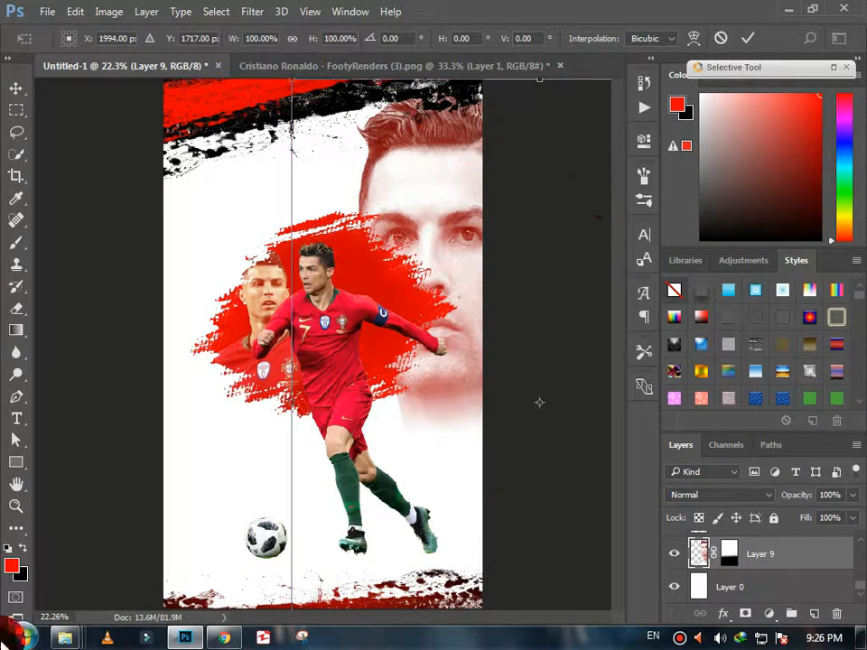
click(18, 510)
click(367, 435)
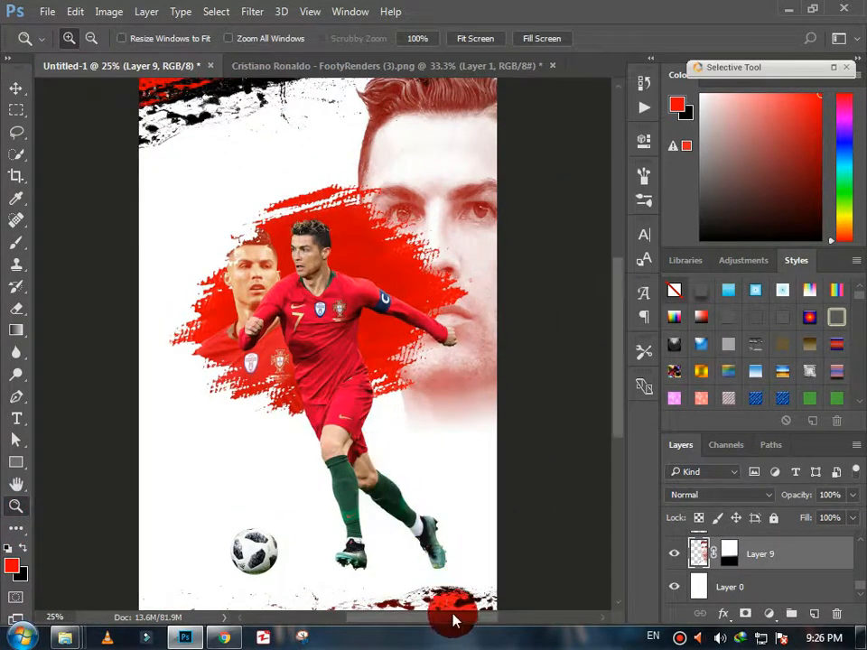
drag(454, 618, 484, 618)
drag(619, 431, 619, 383)
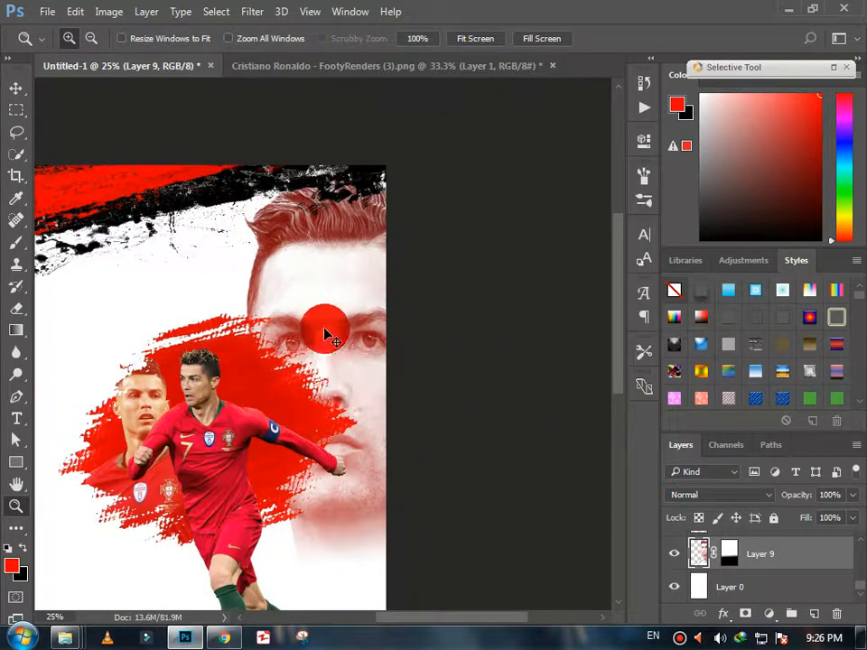
key(ctrl+t)
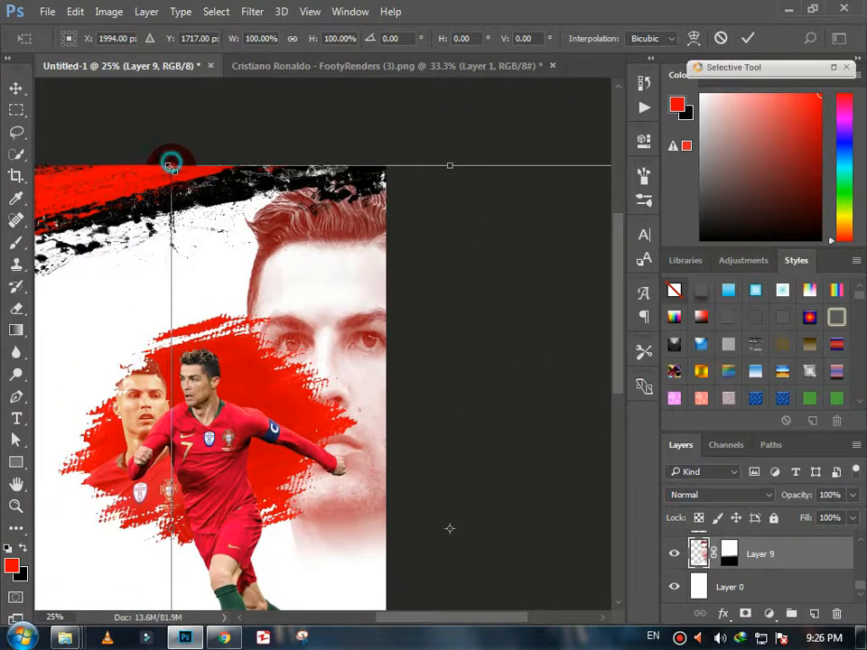
drag(171, 165, 178, 192)
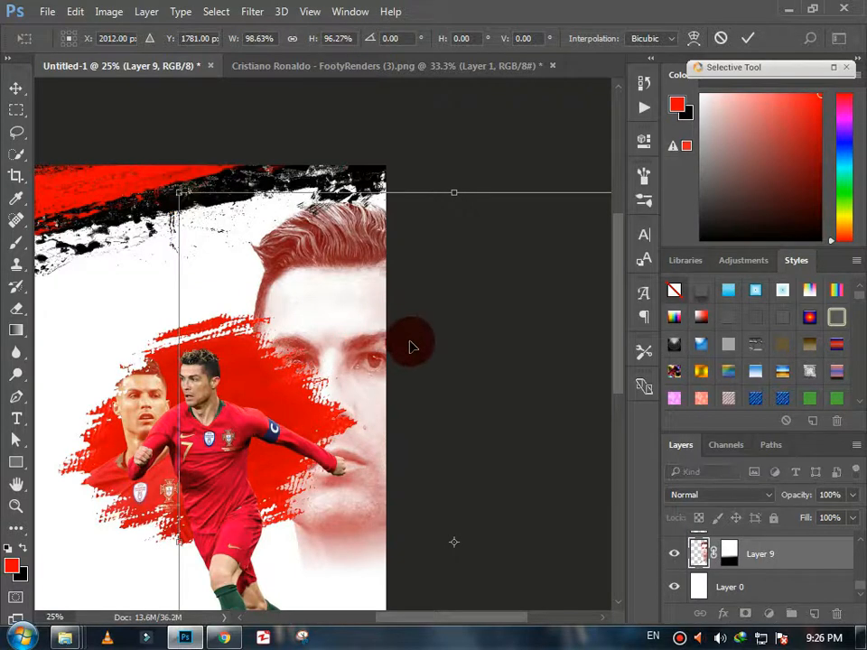
- Compress the portrait from its lower edge to 86.14% height and apply the transform
drag(623, 372, 620, 499)
drag(457, 480, 461, 408)
drag(618, 444, 615, 335)
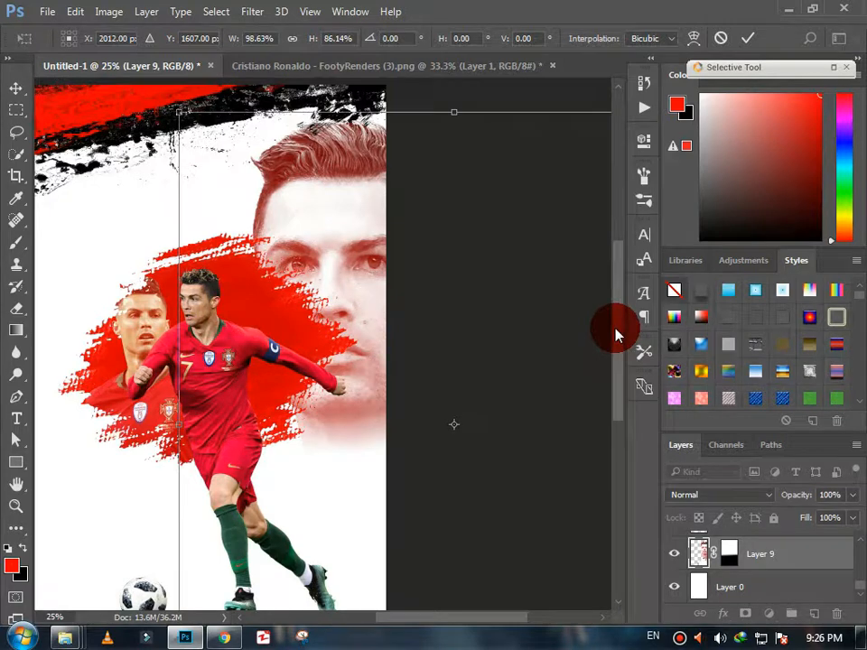
click(17, 88)
click(361, 250)
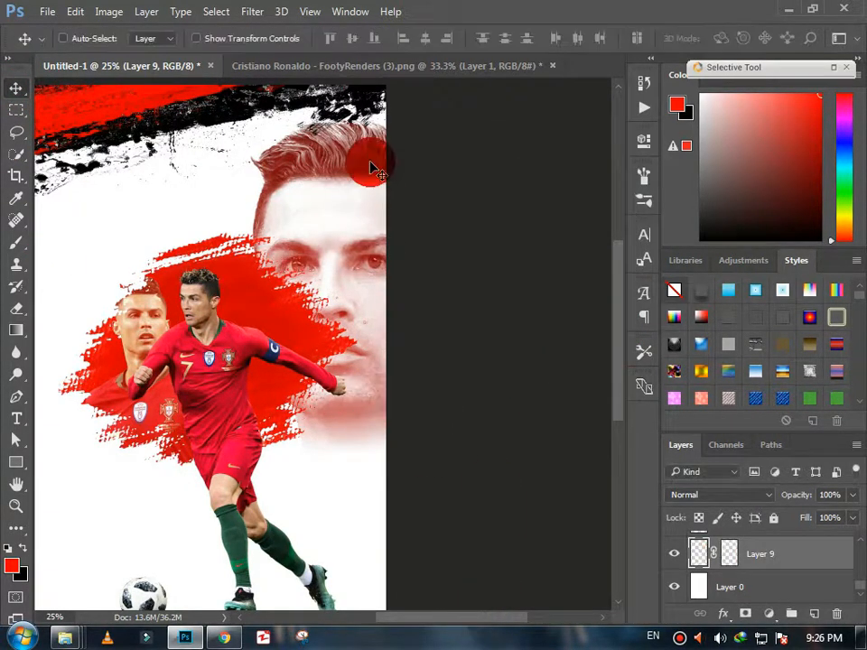
click(17, 506)
click(474, 38)
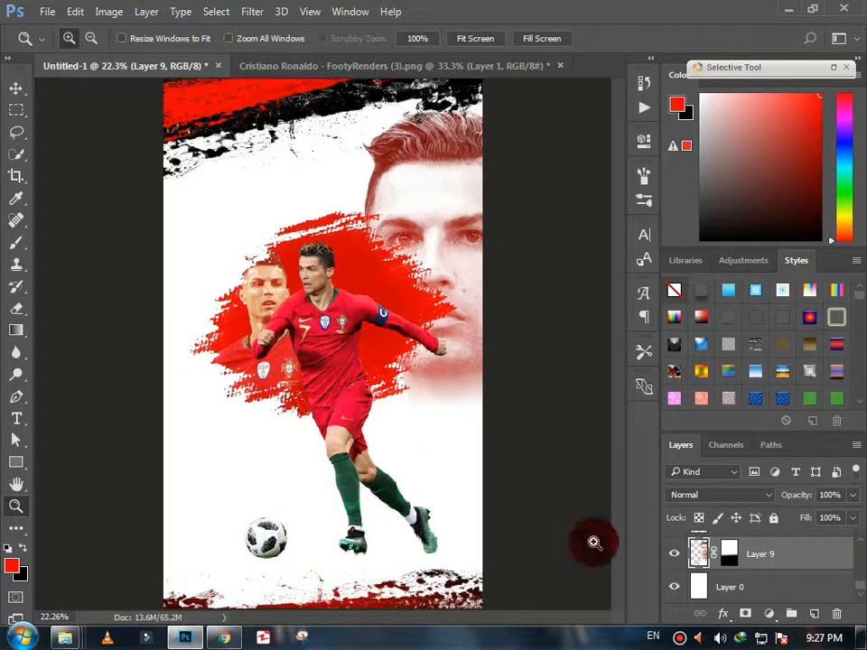
- Apply the GREYCstoration noise filter with a strength of 80 to the red brush stroke on Layer 1
scroll(709, 560, up, 3)
scroll(711, 561, up, 4)
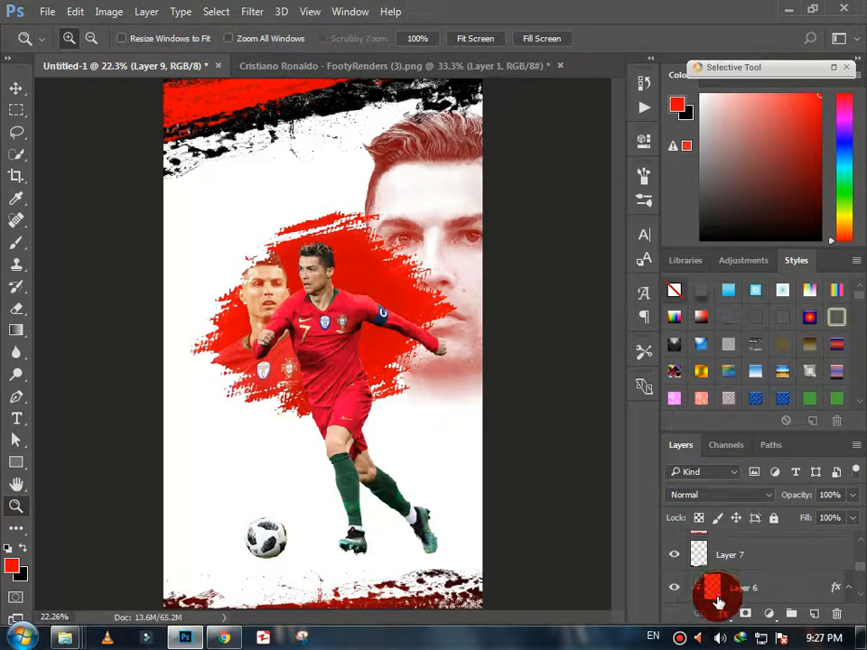
click(709, 555)
click(250, 12)
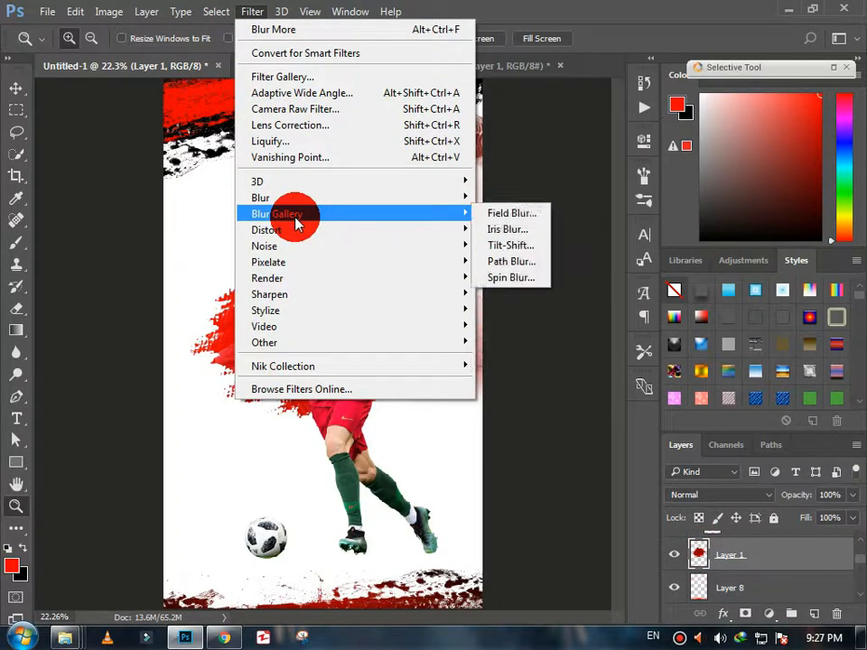
mouse_move(298, 235)
mouse_move(329, 246)
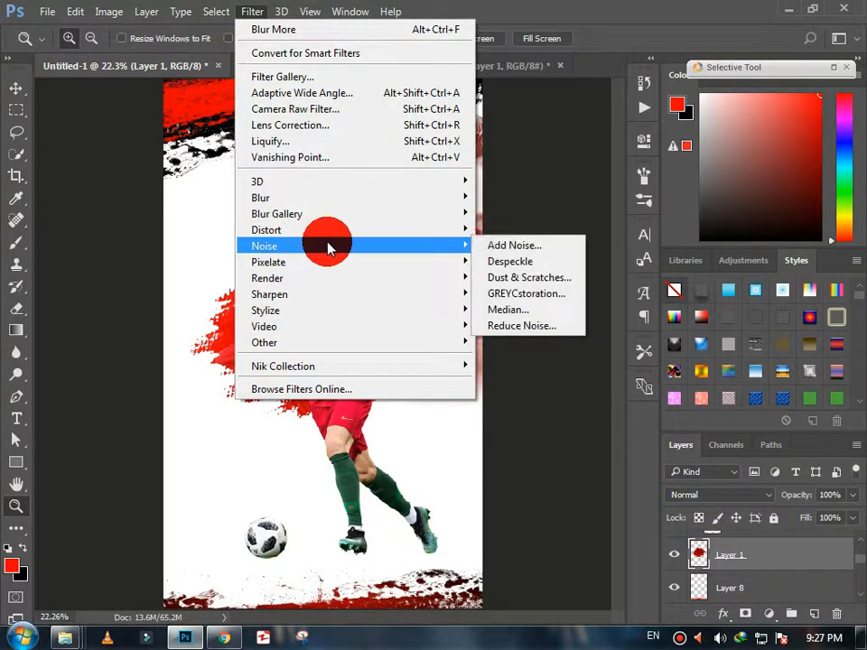
click(508, 298)
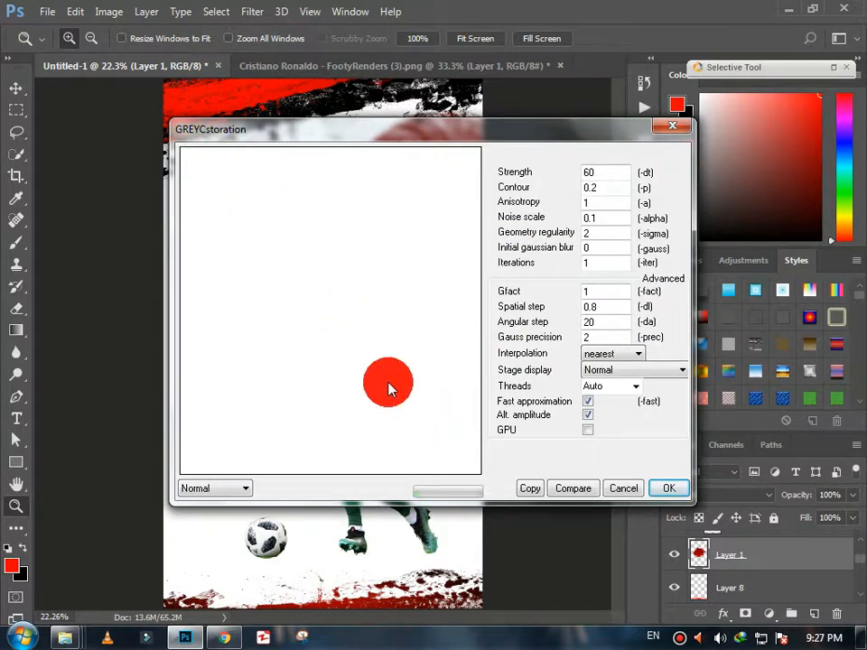
drag(357, 359, 271, 306)
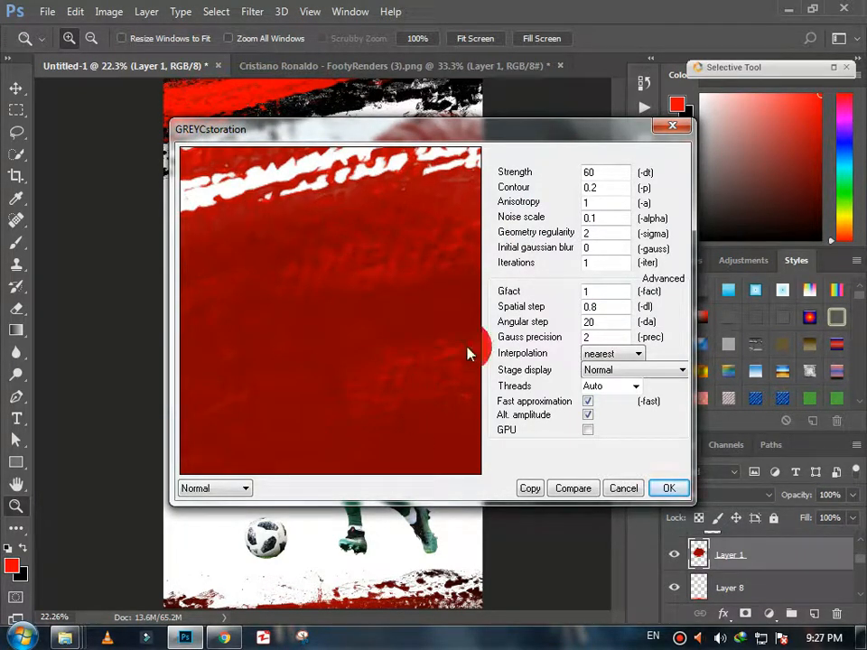
click(611, 171)
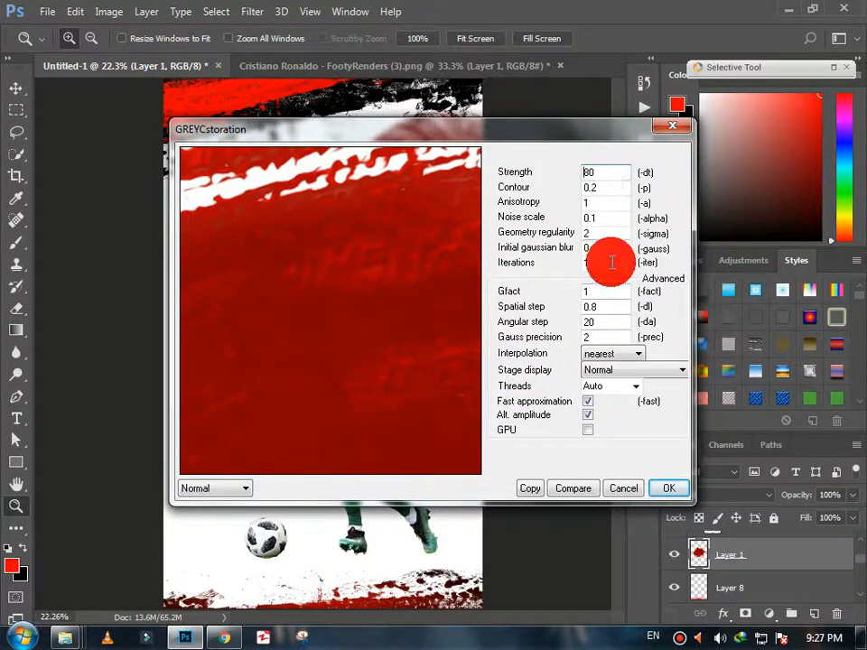
click(666, 489)
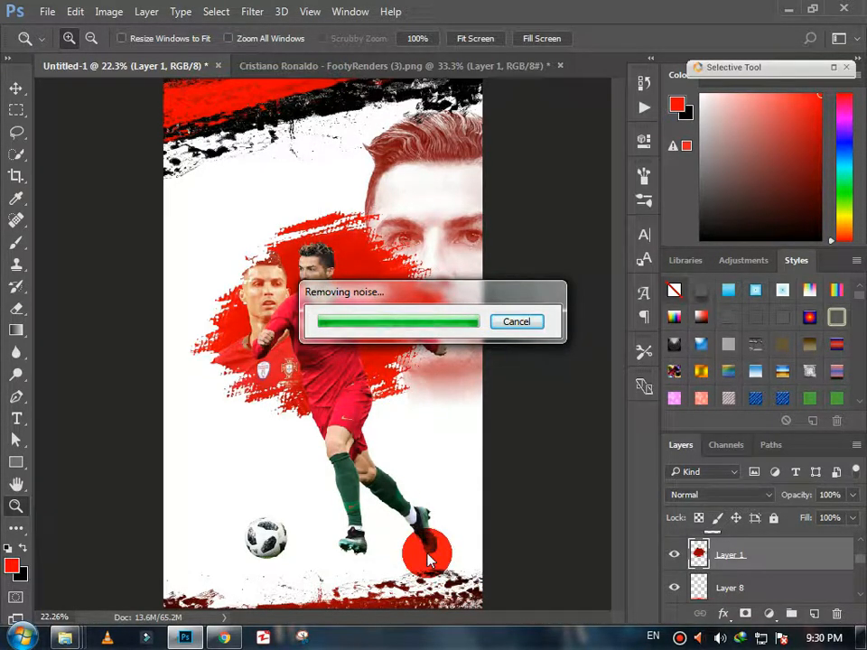
- Apply the GREYCstoration noise filter with a strength of 15 to the running player on Layer 2
scroll(743, 560, up, 5)
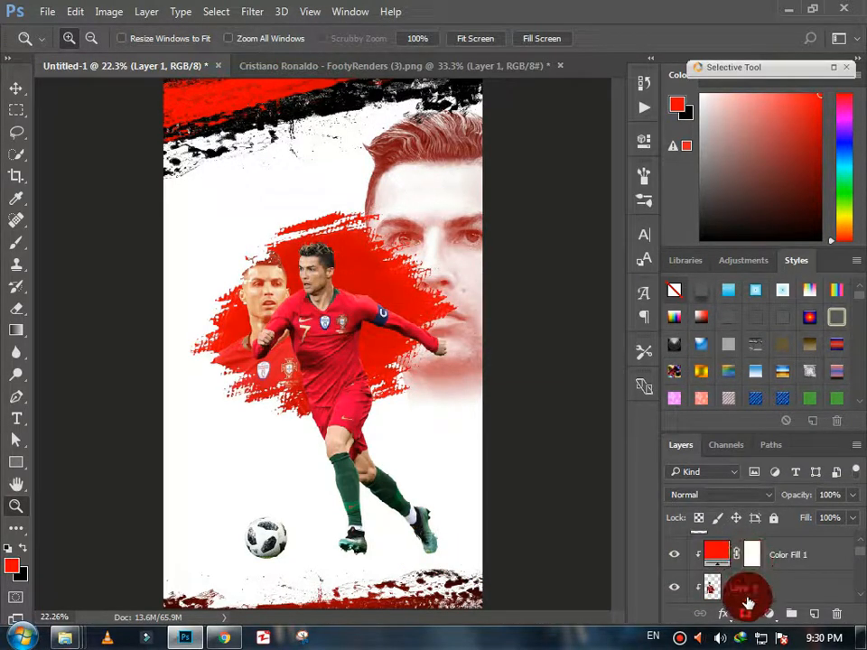
click(714, 555)
click(257, 9)
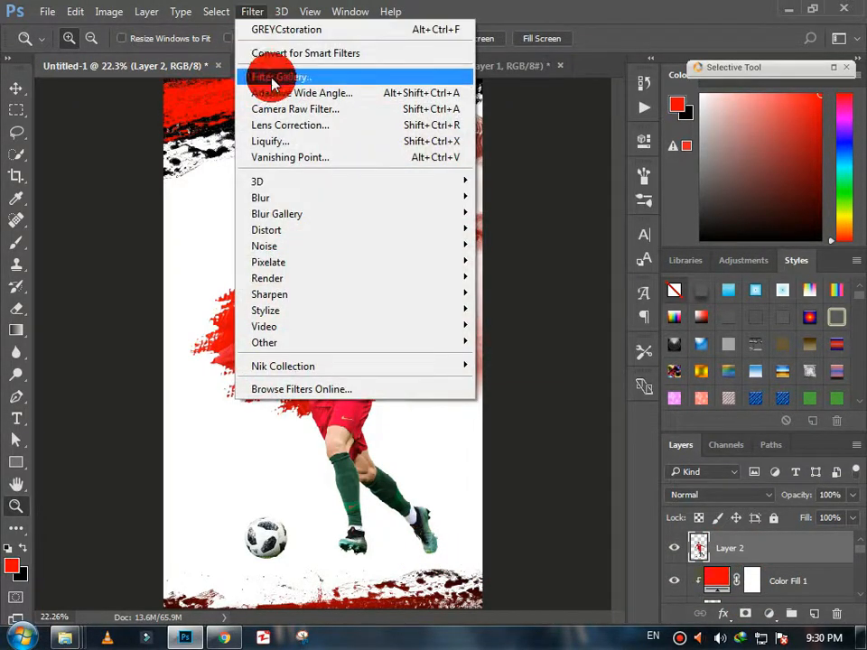
mouse_move(420, 217)
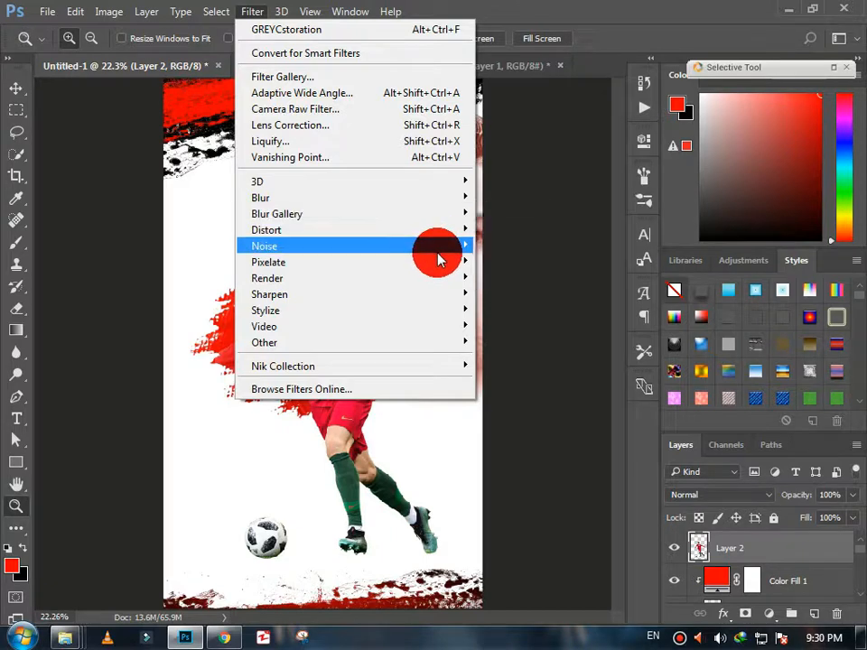
mouse_move(452, 245)
click(507, 294)
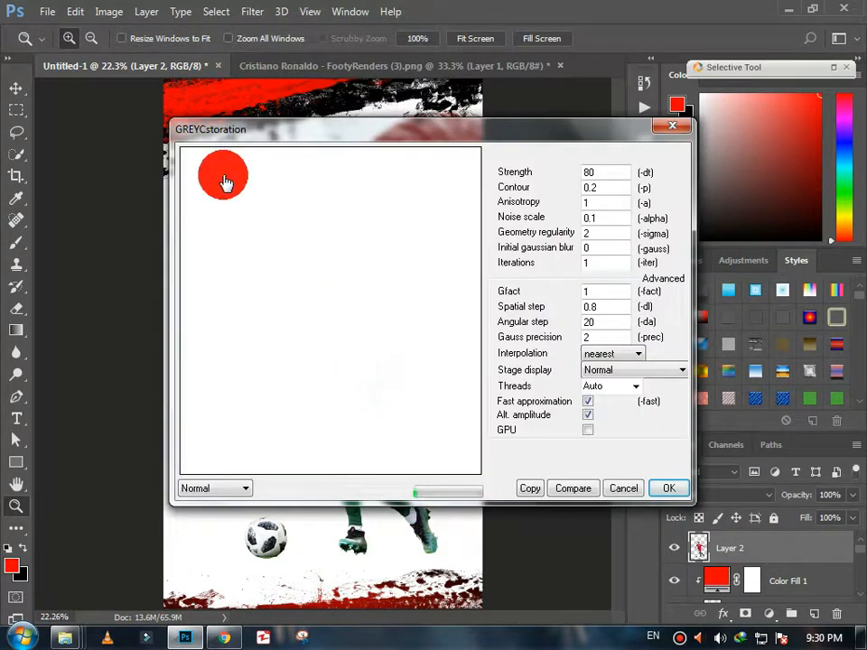
drag(290, 276, 282, 228)
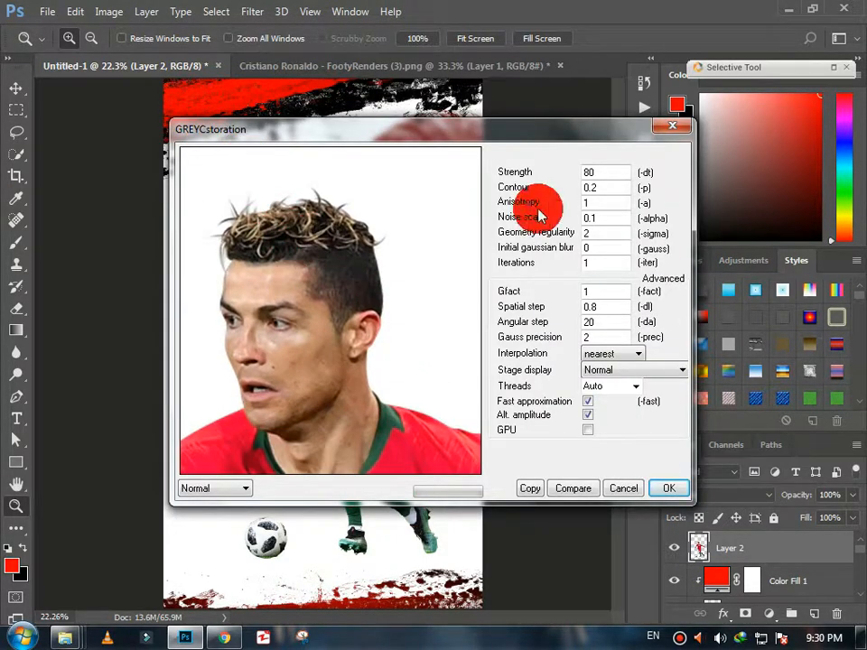
click(602, 173)
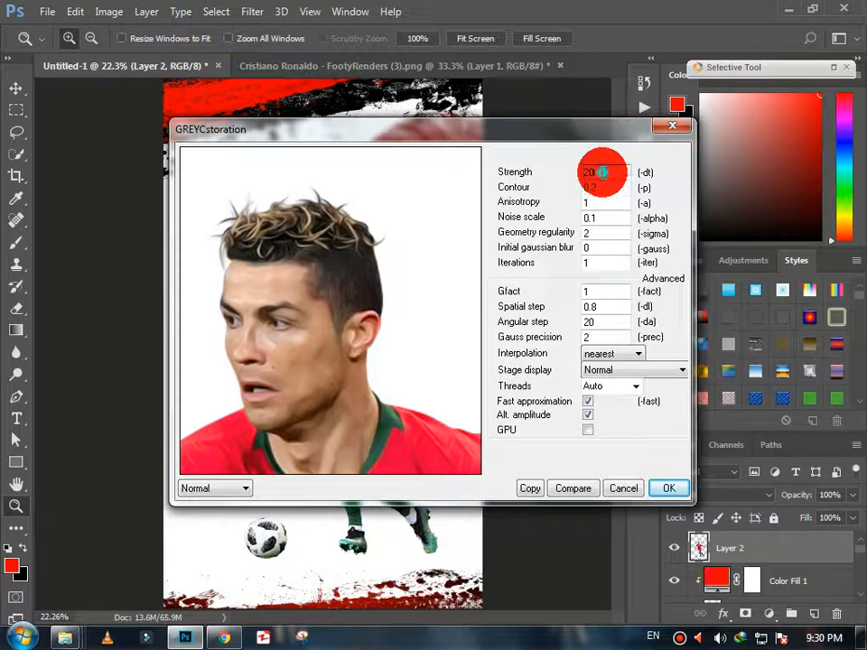
drag(602, 172, 581, 174)
text(15)
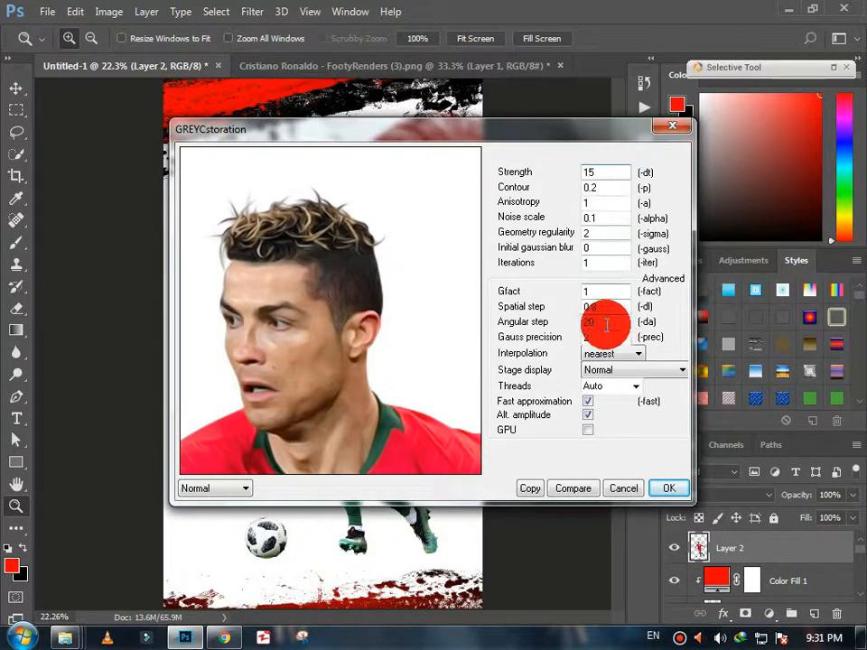
click(667, 487)
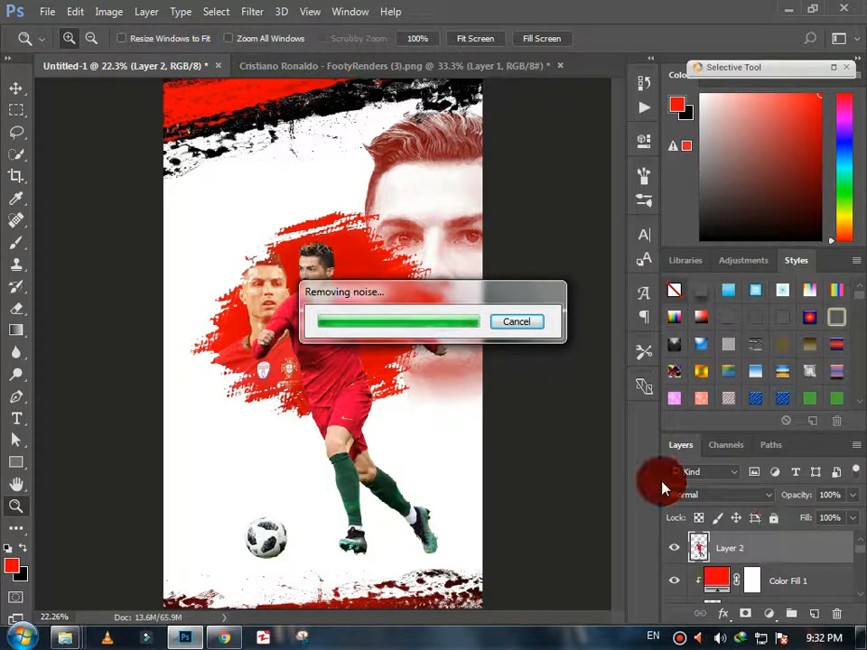
- Paint a soft black shadow beneath the ball on a new layer, using a 125 px brush with 0% hardness
click(814, 613)
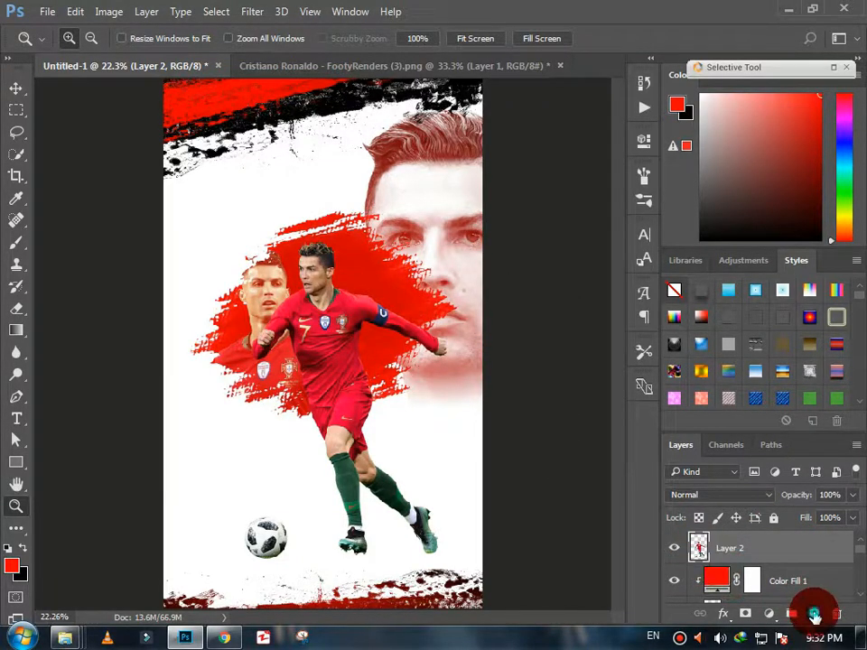
click(17, 242)
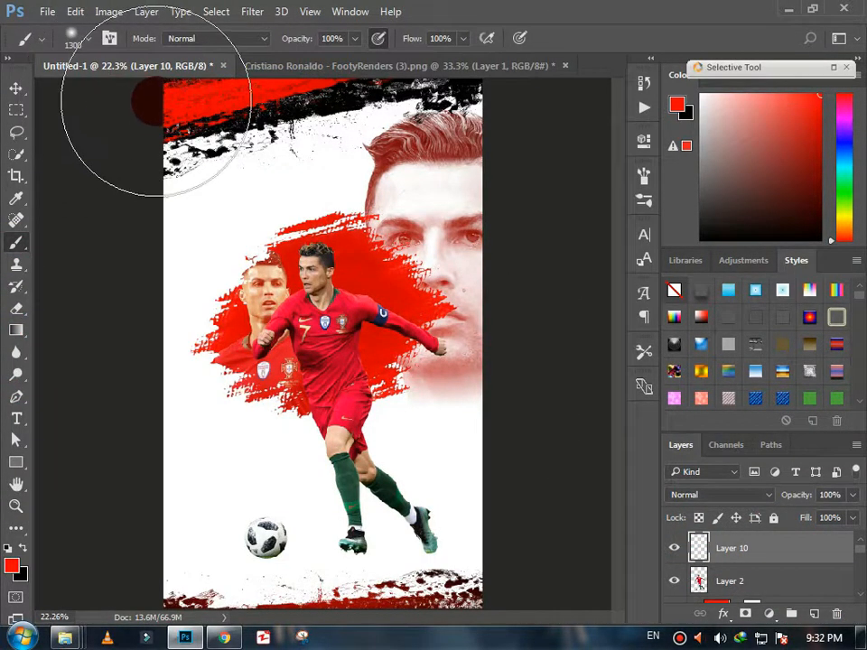
click(86, 40)
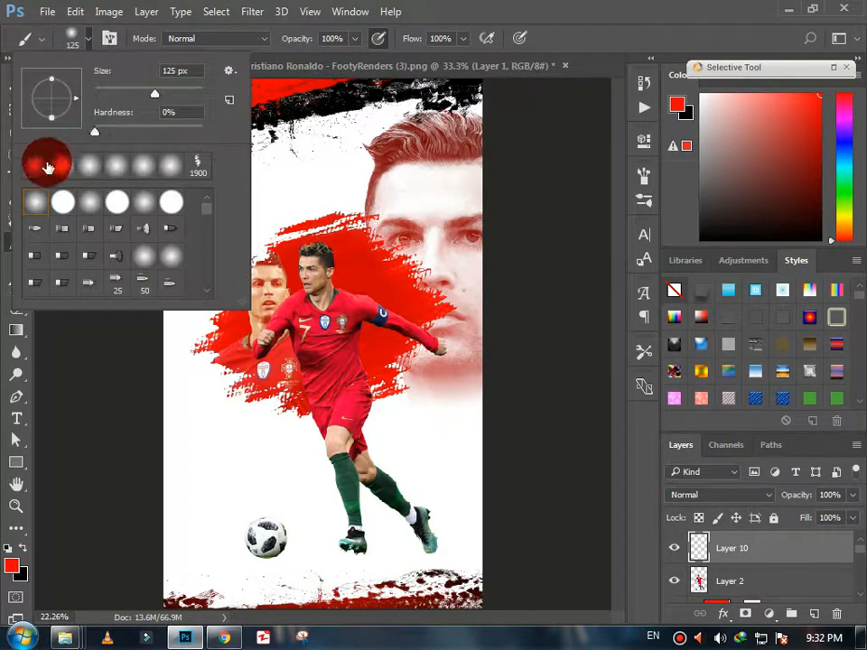
click(83, 38)
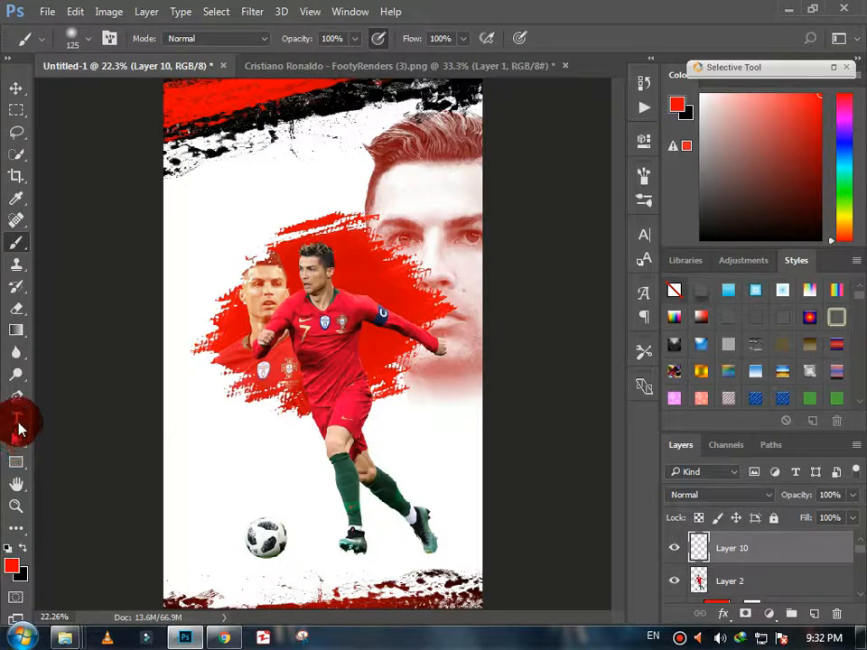
click(12, 566)
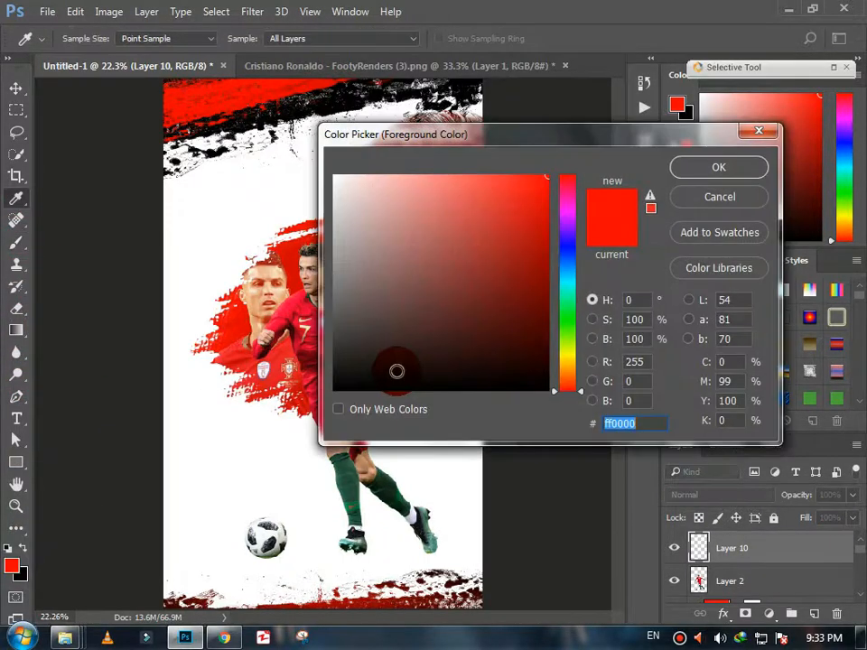
click(361, 388)
click(713, 168)
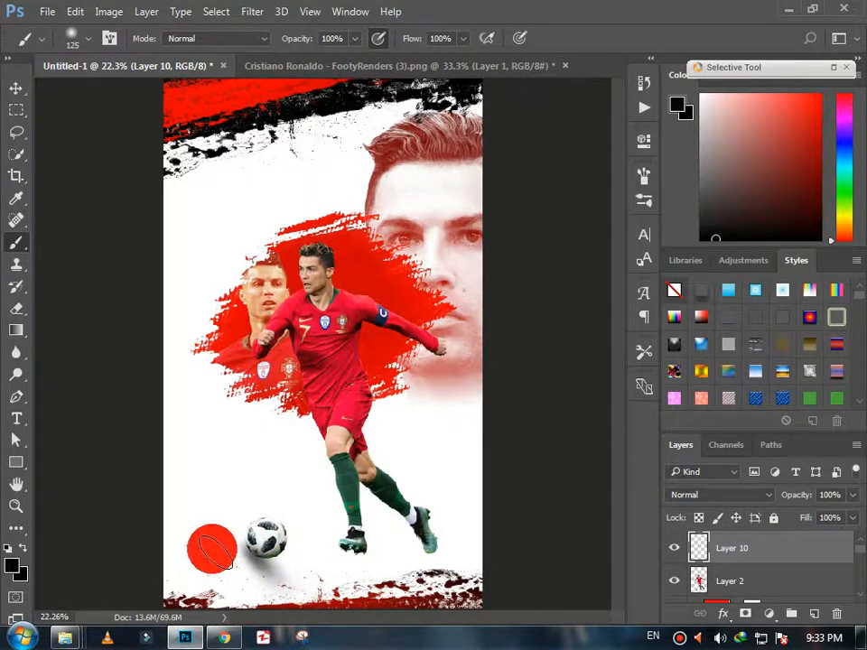
- Rotate the ball shadow to about -39.06°, position it under the ball, and move its layer below Layer 2
key(ctrl+t)
drag(333, 594, 336, 563)
drag(277, 586, 280, 576)
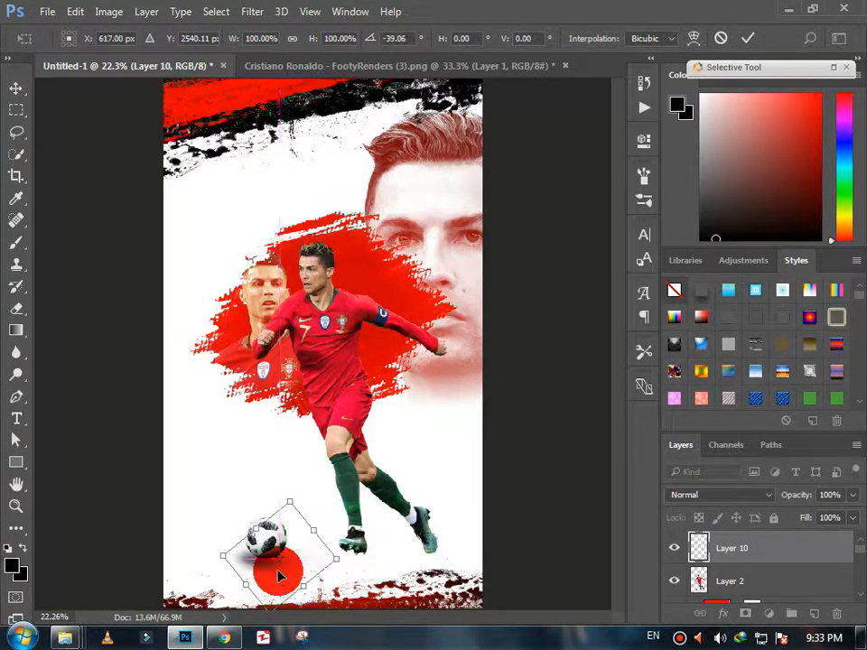
key(Return)
drag(793, 549, 799, 595)
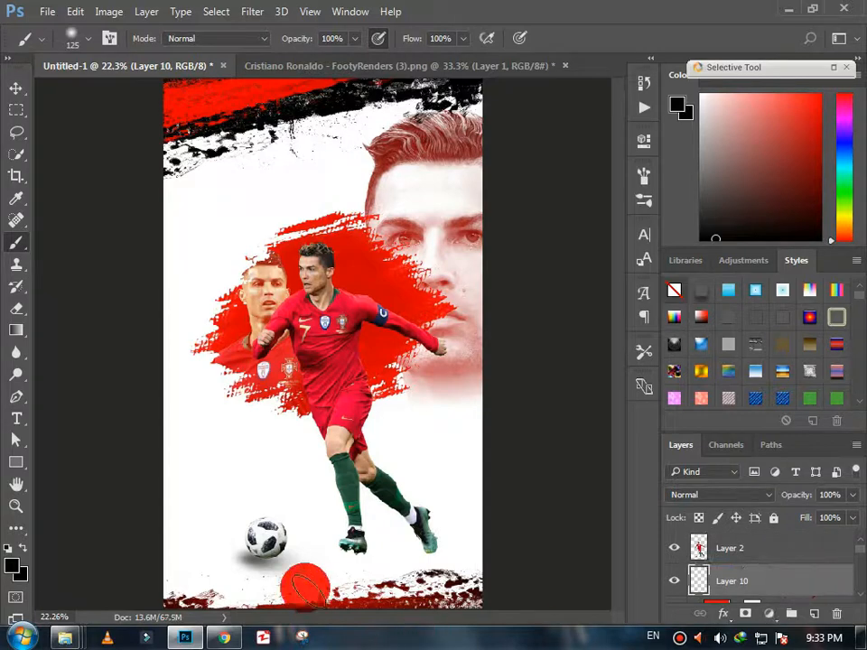
- Paint soft black shadows beneath both boots on a new layer and shift them slightly downward
click(810, 615)
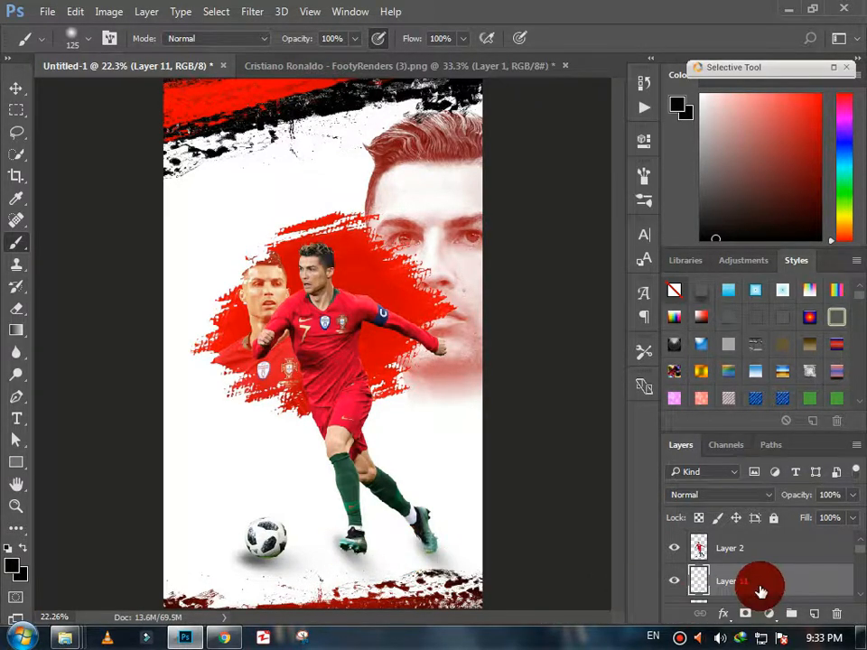
key(ctrl+t)
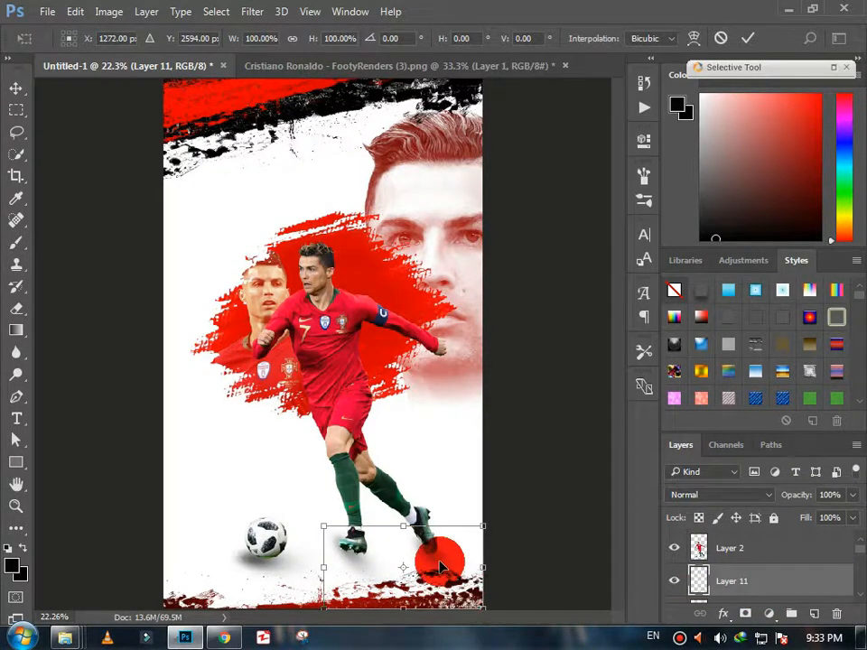
drag(442, 564, 442, 569)
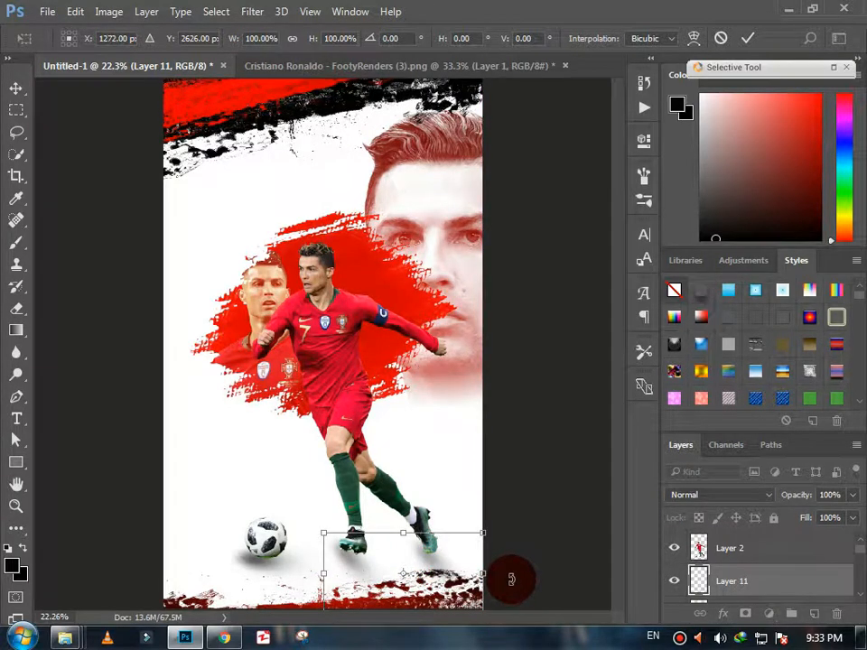
key(Return)
key(b)
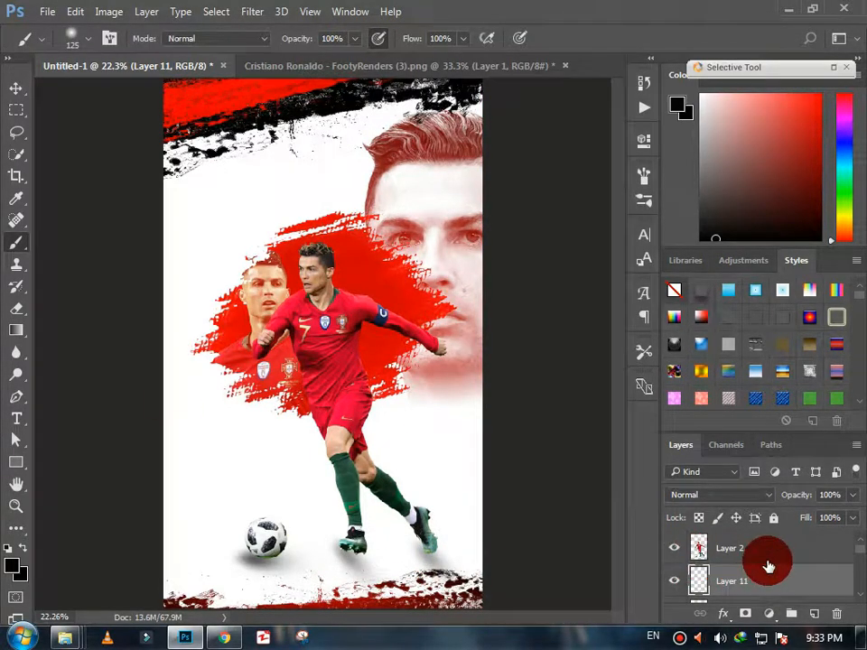
- Merge the two shadow layers, Layer 10 and Layer 11, with the player on Layer 2
scroll(789, 576, down, 1)
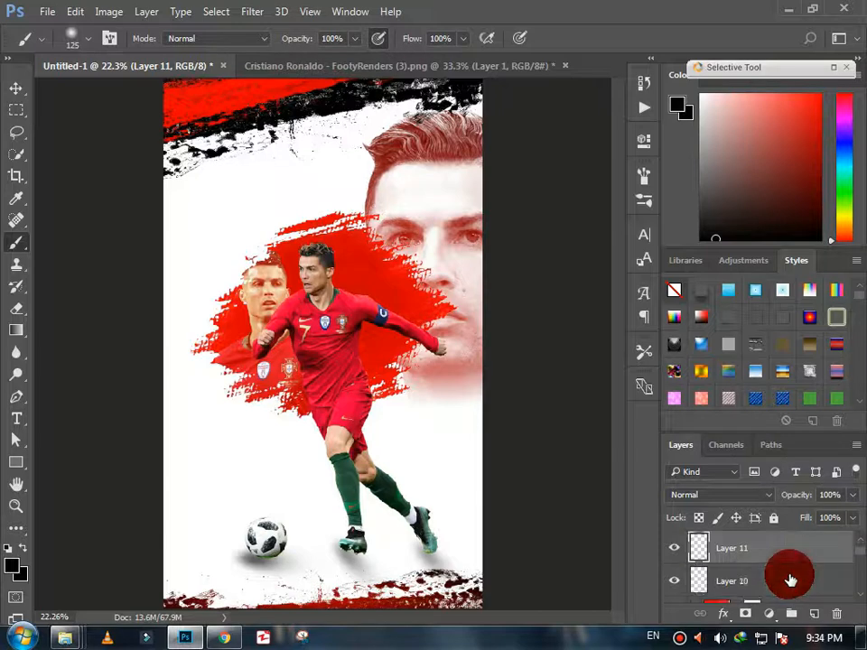
scroll(789, 569, up, 1)
click(788, 558)
key(ctrl+e)
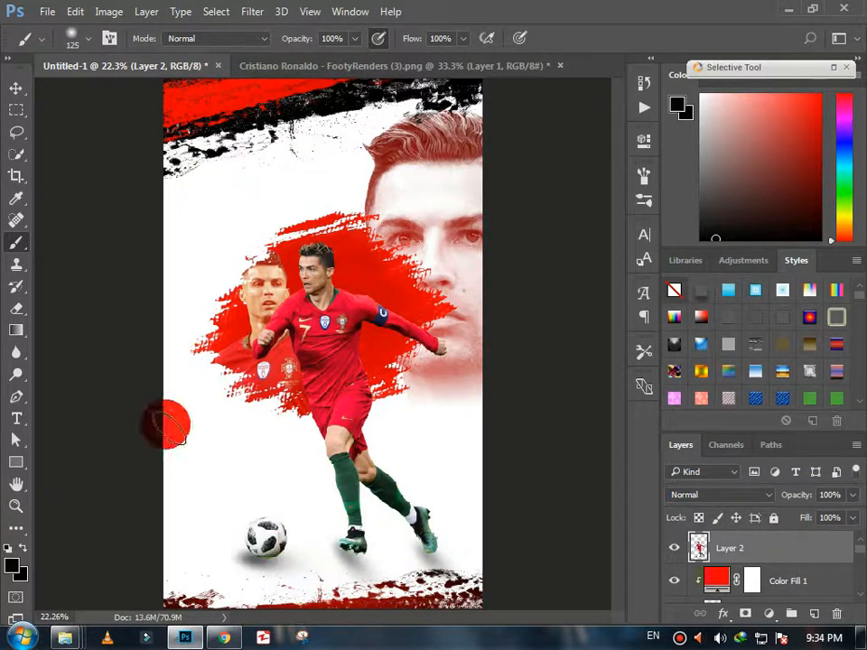
- Add the text "CRISTIANO RONA7DO" in black Calibri Regular at 5.01 pt in the white area above the ball
click(14, 90)
click(18, 420)
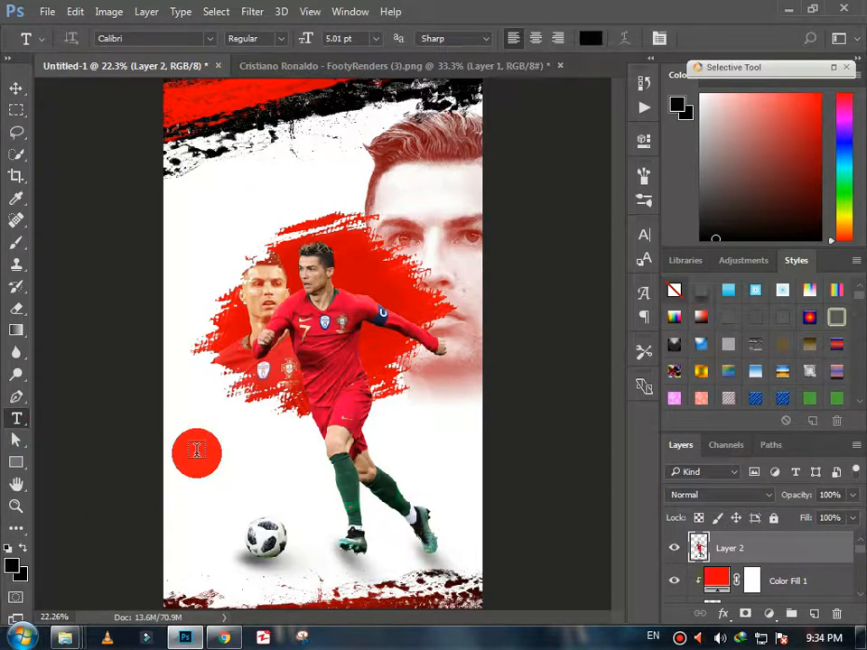
click(200, 465)
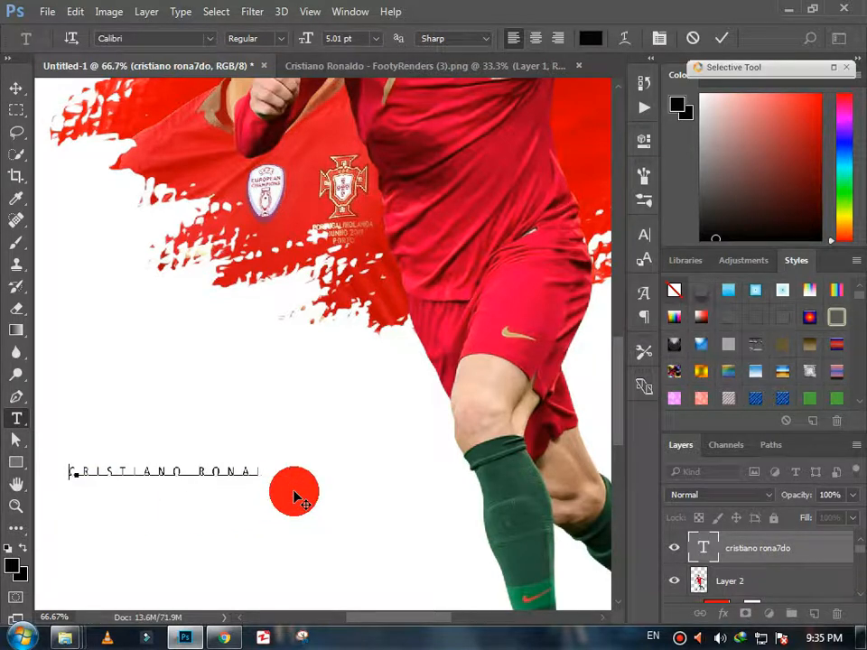
text(7DO)
drag(298, 499, 360, 533)
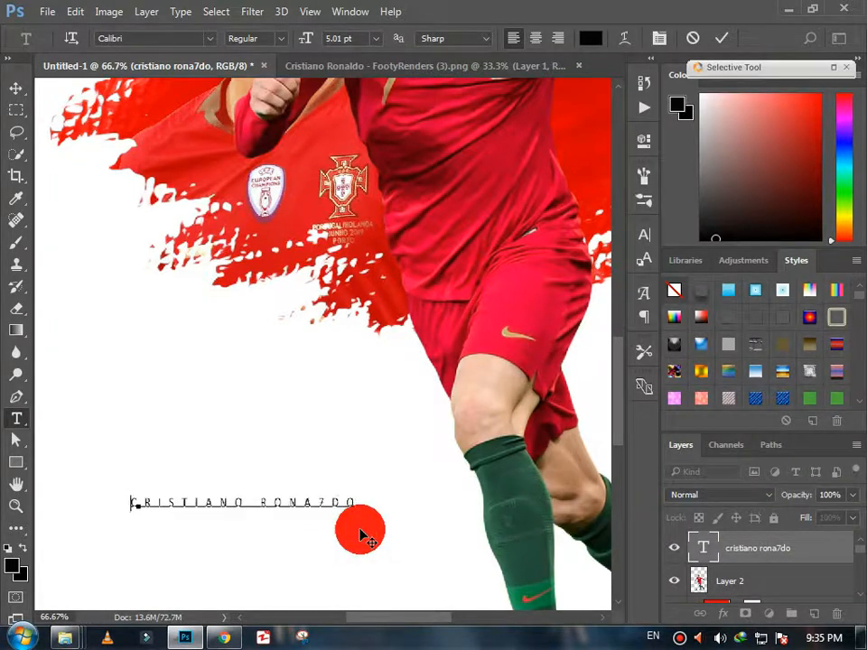
- Move the "CRISTIANO RONA7DO" text down about 3.66 cm and right about 2.61 cm, just above the lower red grunge
click(11, 89)
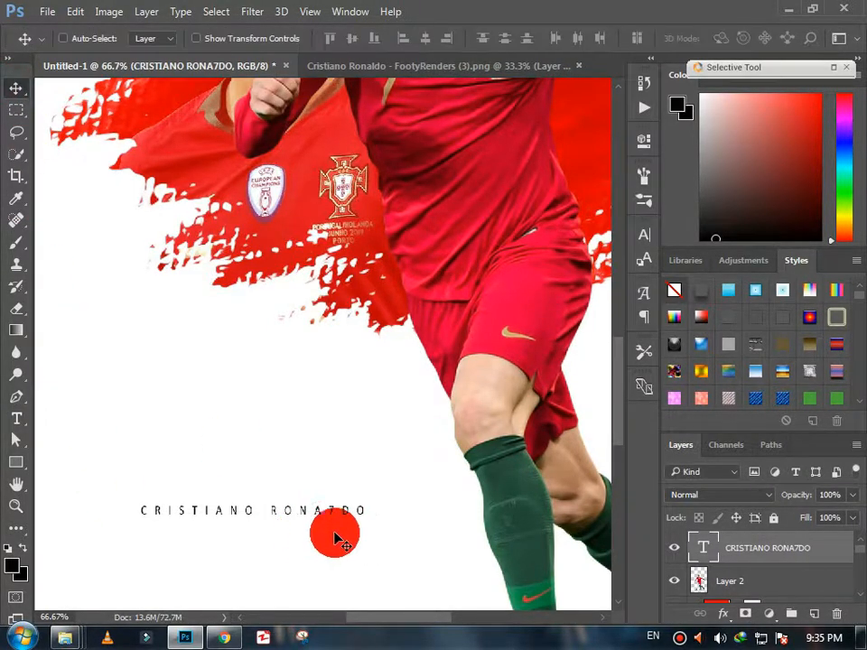
drag(623, 425, 631, 507)
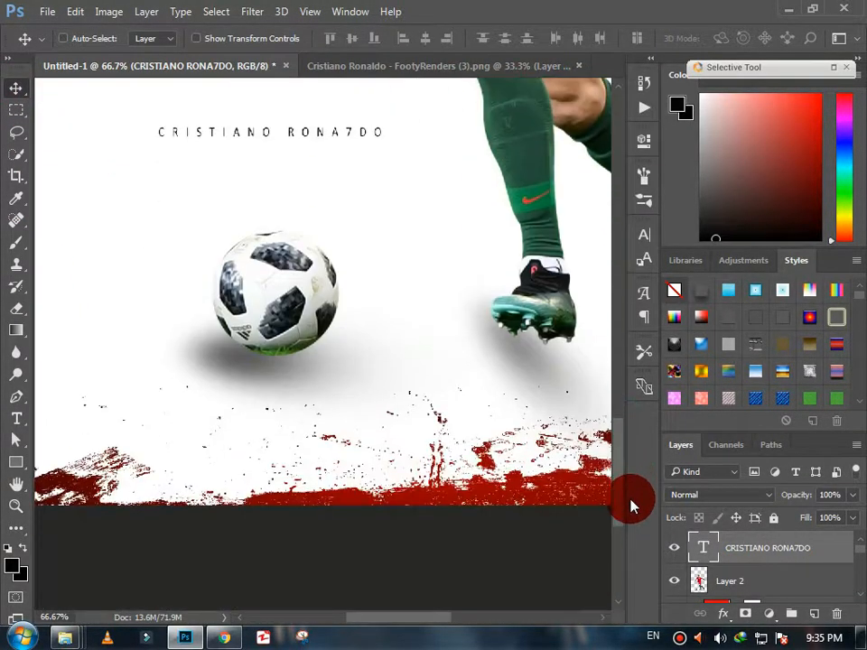
drag(346, 152, 540, 437)
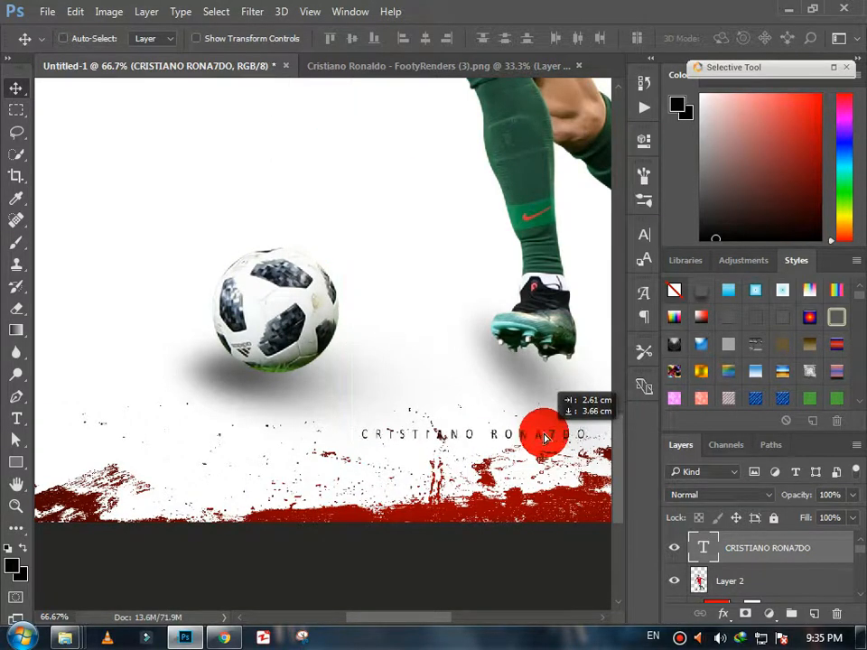
- Shift the "CRISTIANO RONA7DO" text farther right beneath the boots and reorder its layer directly above Layer 0
drag(441, 624, 476, 623)
click(16, 506)
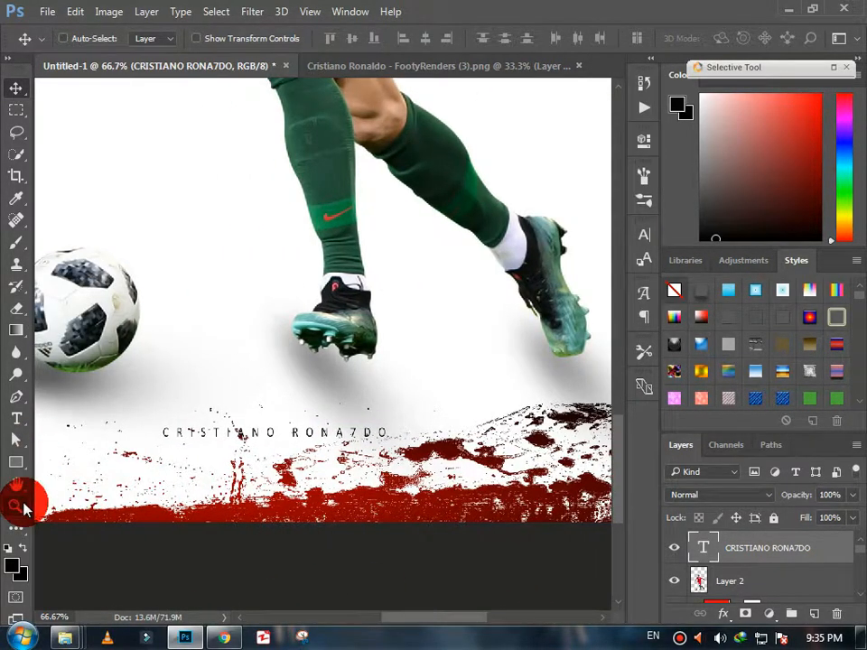
alt+click(390, 365)
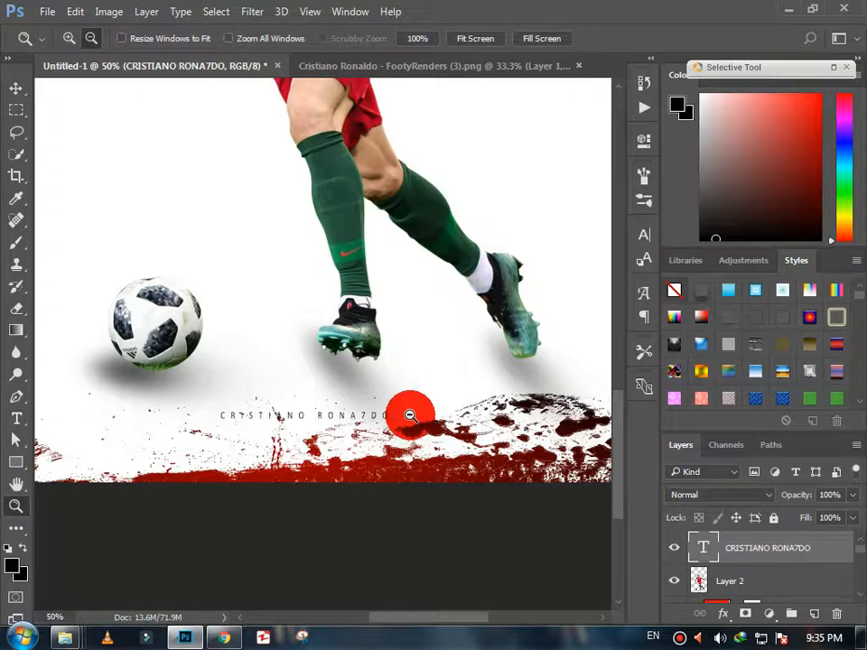
alt+click(379, 404)
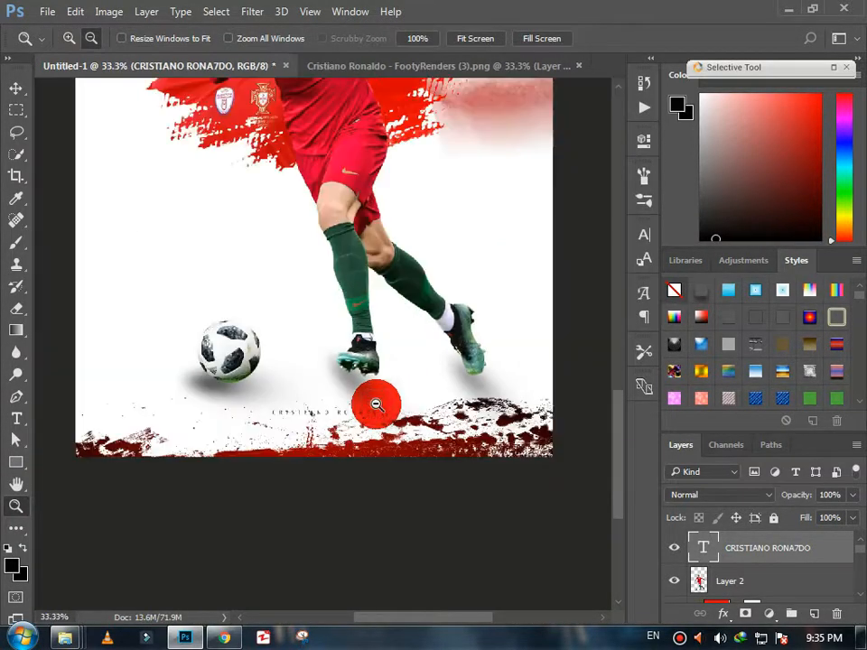
click(16, 88)
drag(328, 418, 362, 416)
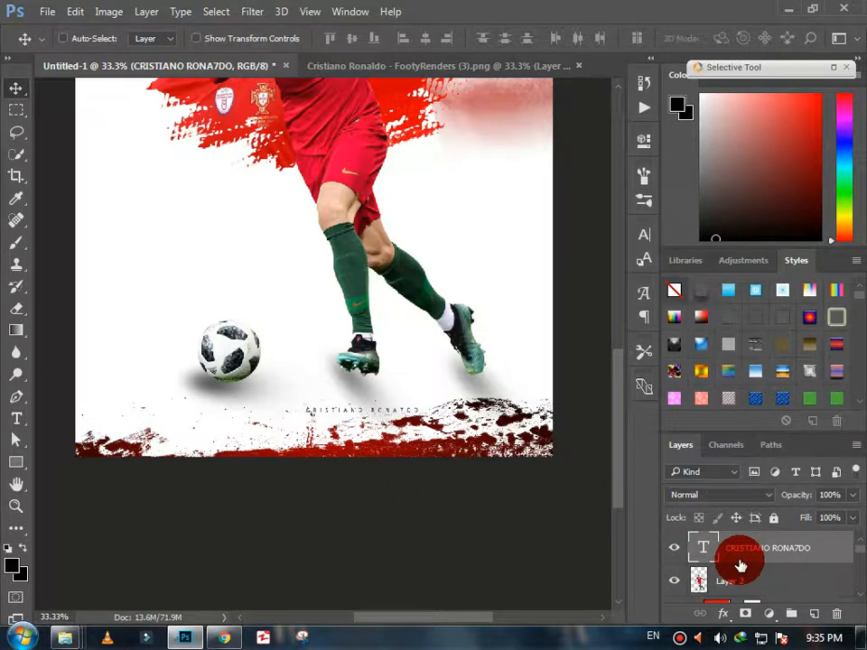
scroll(832, 561, down, 5)
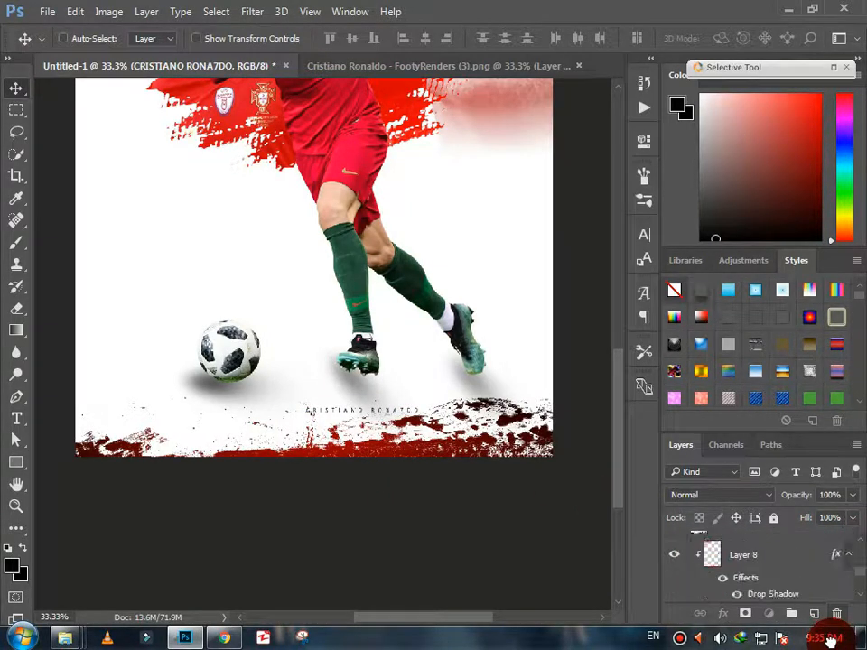
scroll(824, 596, down, 6)
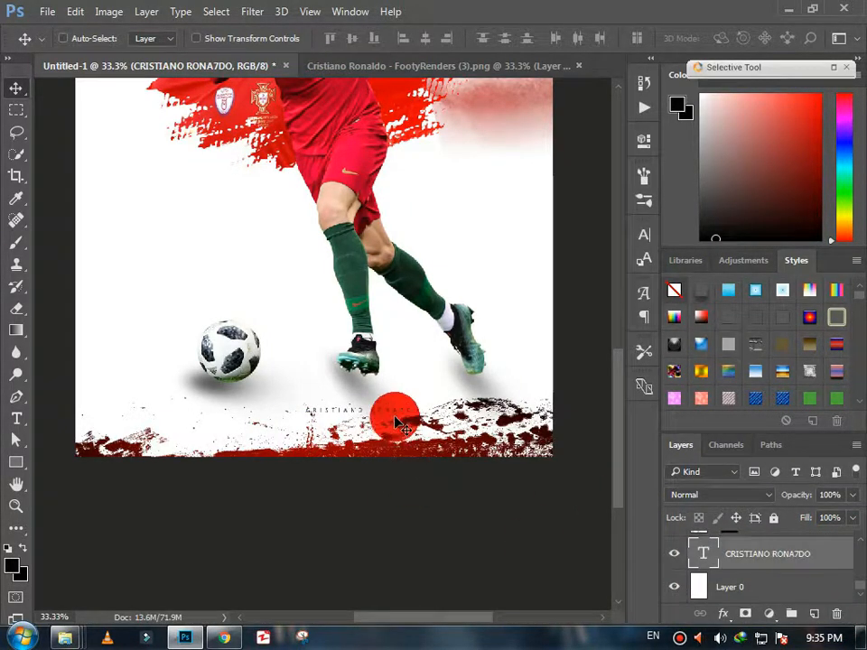
- Erase the grunge specks on Layer 7 that overlap the "CRISTIANO RONA7DO" text, using a soft 50 px Eraser at 100% opacity
click(16, 505)
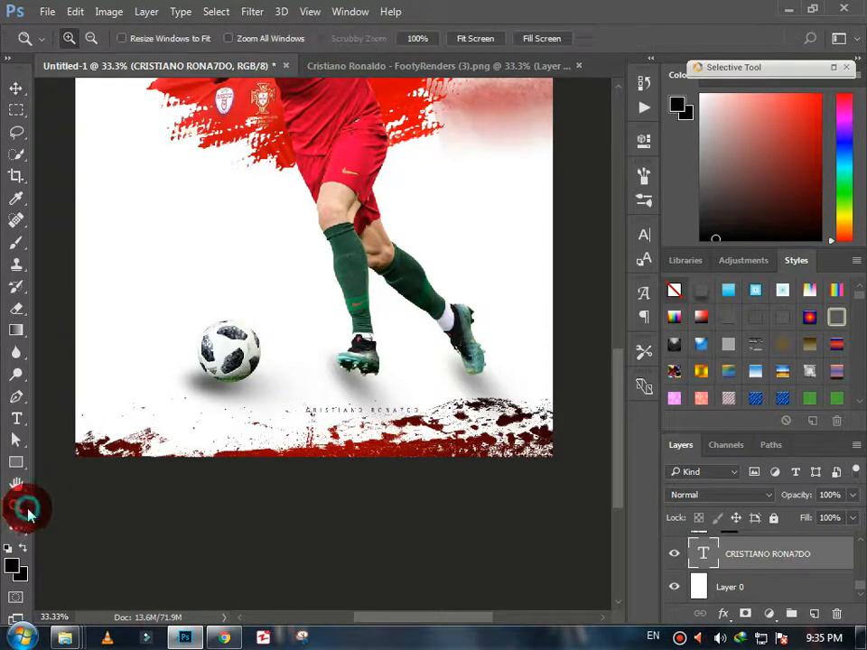
click(368, 403)
click(377, 440)
click(16, 88)
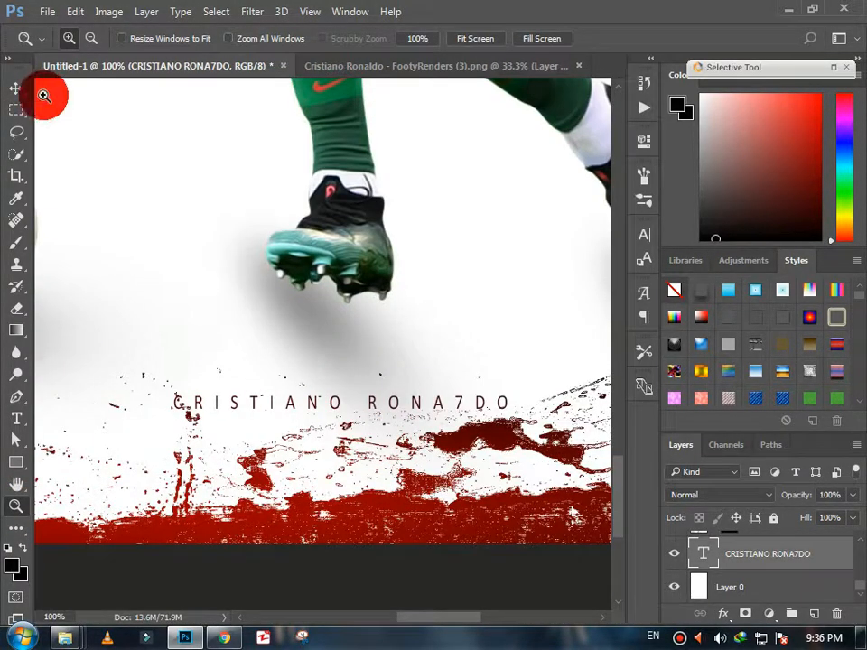
click(664, 533)
scroll(755, 578, up, 3)
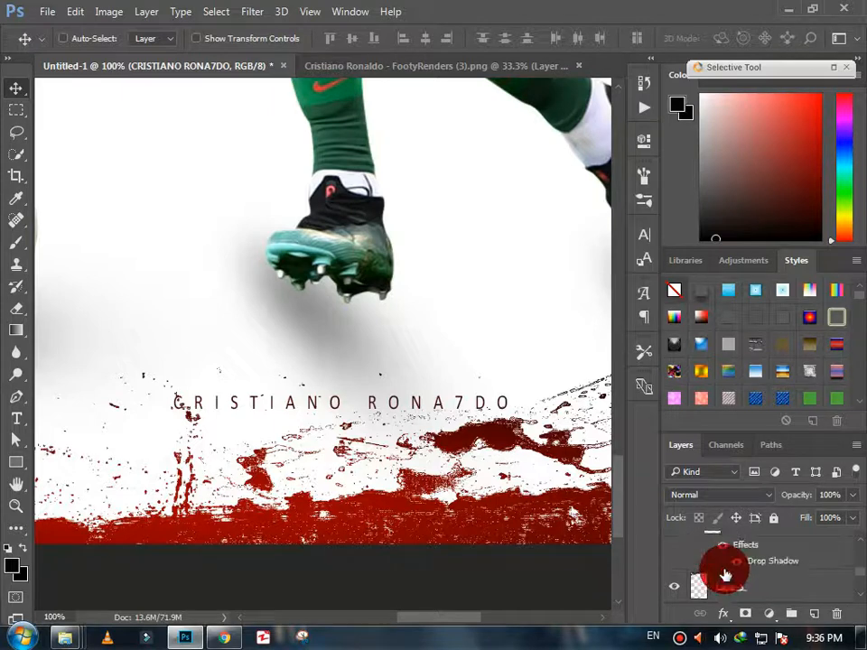
scroll(725, 574, down, 2)
scroll(726, 574, down, 5)
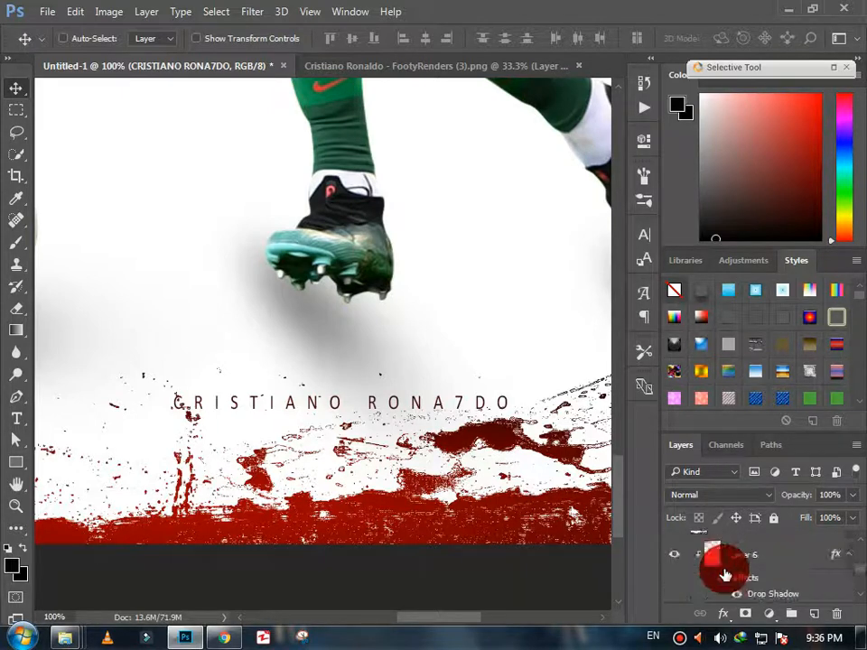
click(713, 565)
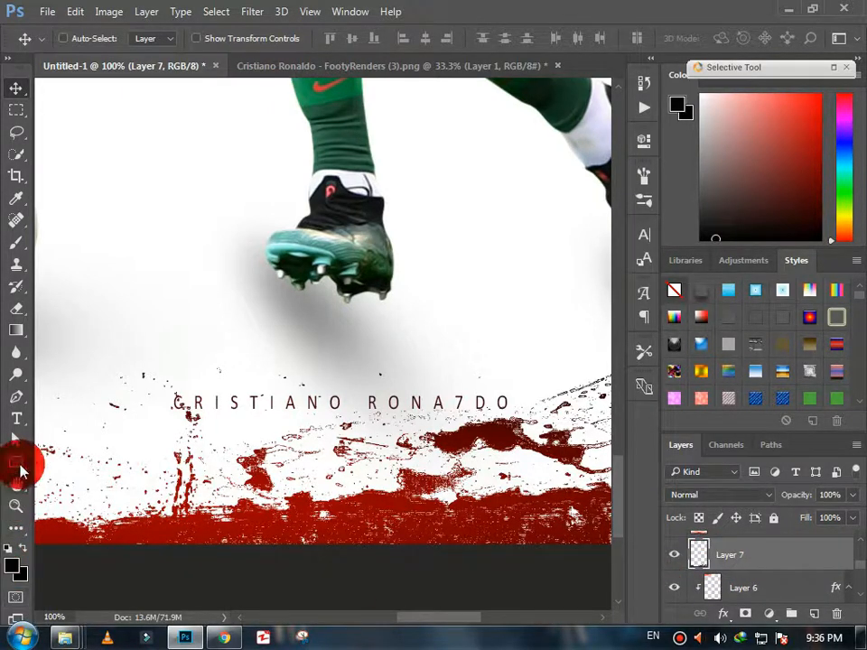
click(16, 308)
mouse_move(176, 400)
mouse_down()
mouse_move(306, 393)
mouse_move(387, 411)
mouse_move(539, 407)
mouse_move(510, 394)
mouse_move(507, 402)
mouse_move(257, 419)
mouse_move(288, 419)
mouse_move(198, 410)
mouse_move(213, 394)
mouse_move(286, 398)
mouse_move(410, 382)
mouse_move(490, 396)
mouse_move(202, 404)
mouse_move(174, 395)
mouse_up()
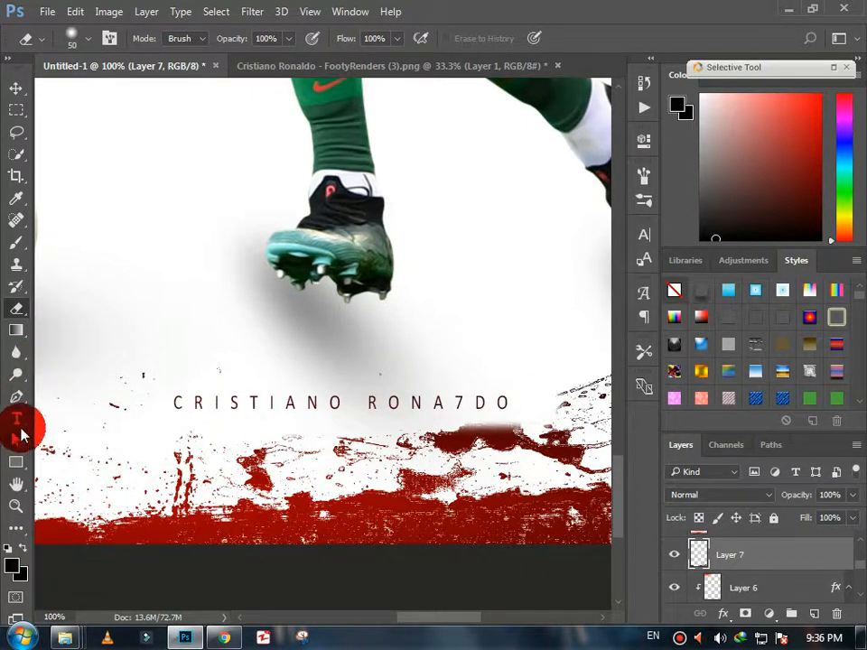
- Recolour the whole "CRISTIANO RONA7DO" text to pure red, ff0000
click(17, 418)
click(332, 403)
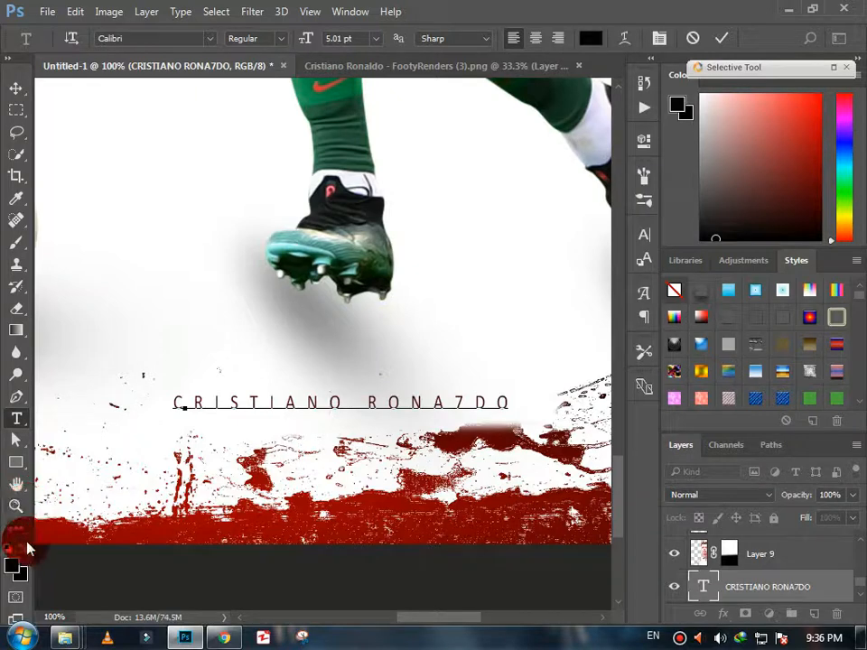
click(11, 565)
drag(537, 228, 586, 167)
click(702, 170)
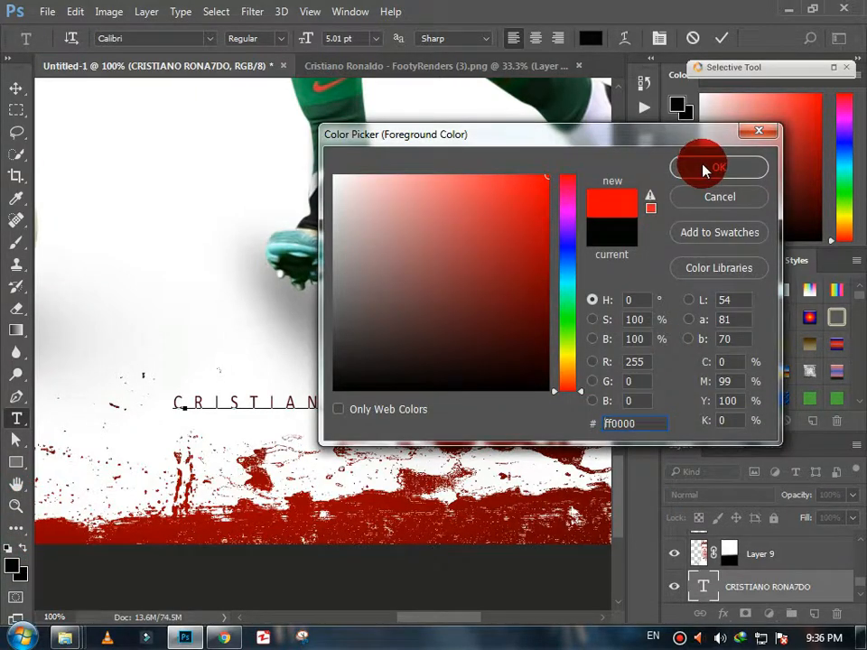
triple_click(245, 408)
click(12, 566)
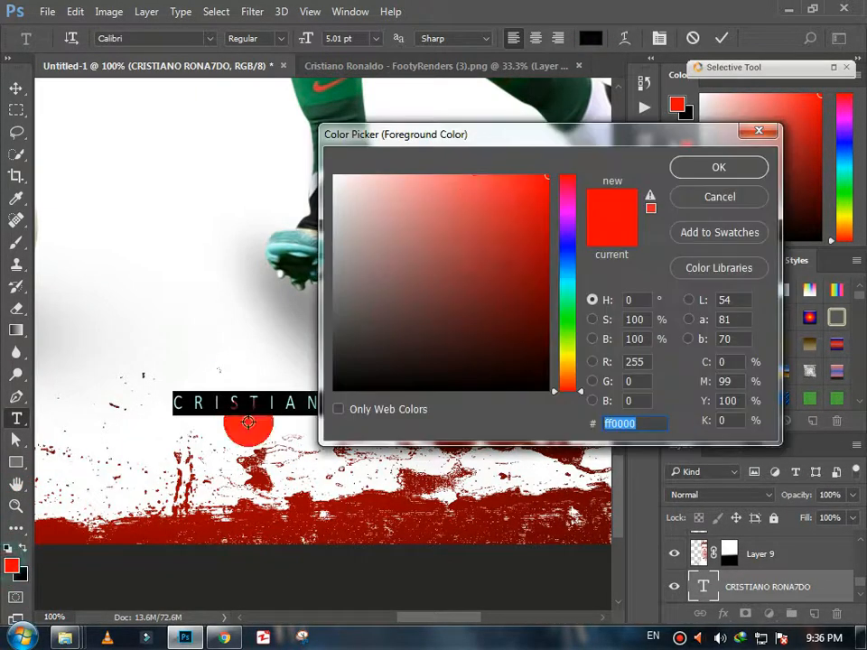
drag(533, 194, 553, 172)
click(684, 171)
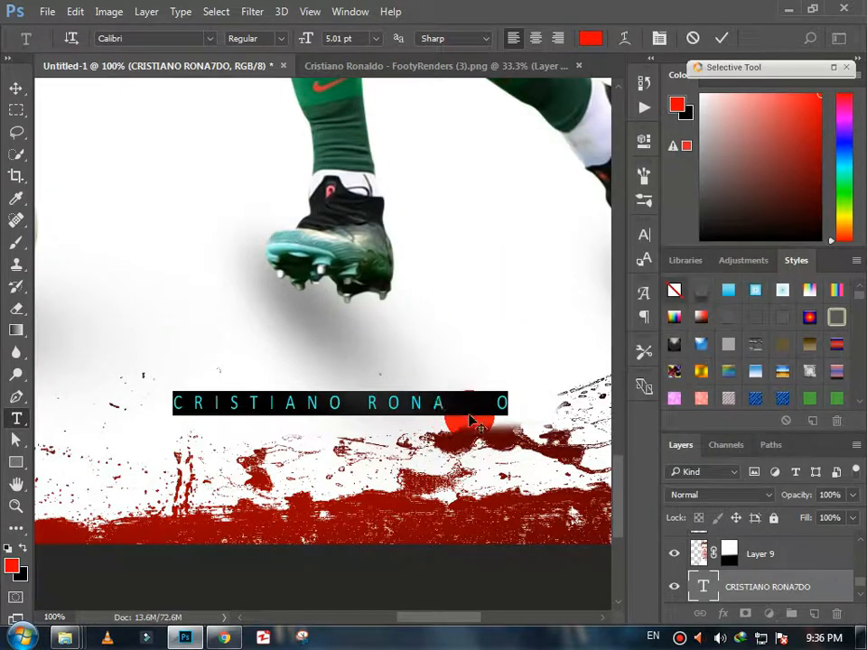
- Change the font of the "CRISTIANO RONA7DO" text to Impact and commit the edit
click(644, 231)
click(547, 256)
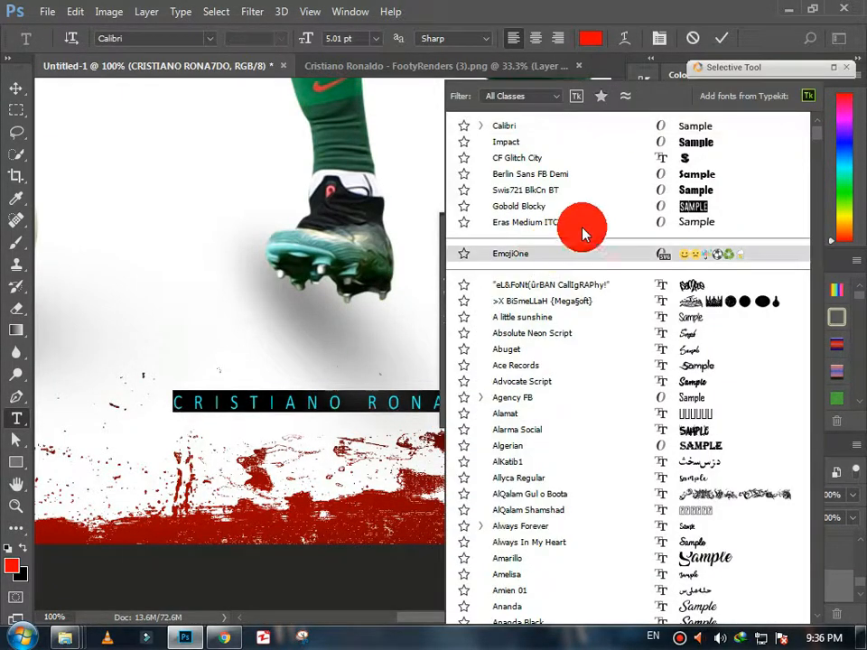
click(666, 147)
click(509, 408)
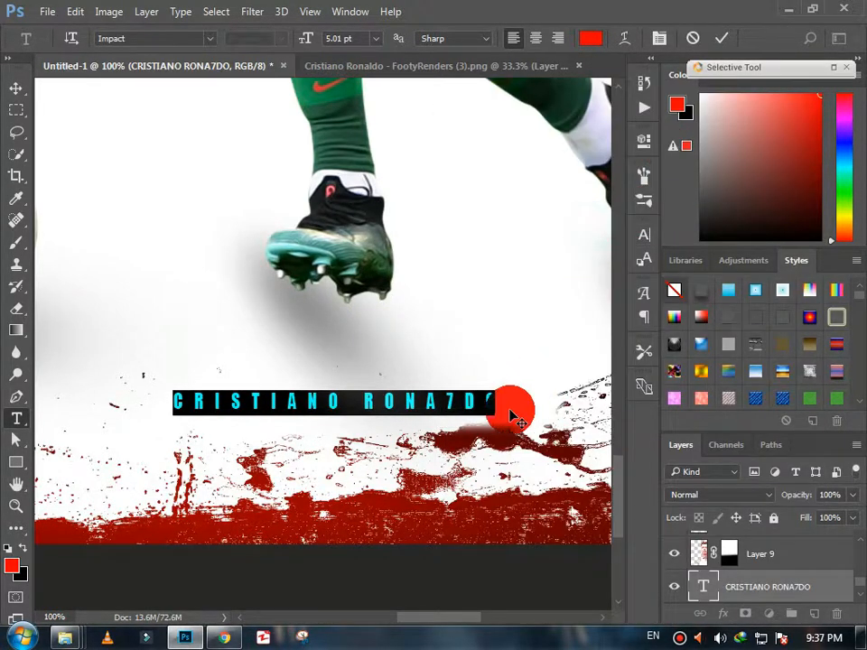
click(14, 87)
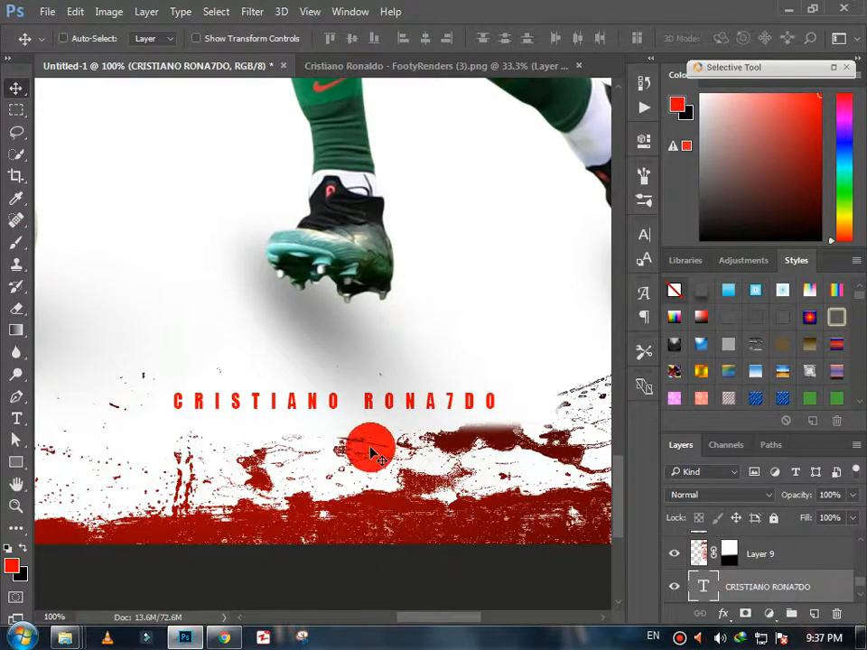
- Draw a tall red rectangle without stroke, about 124 by 1064 px, along the poster's left side beside the brush stroke
click(15, 505)
click(300, 394)
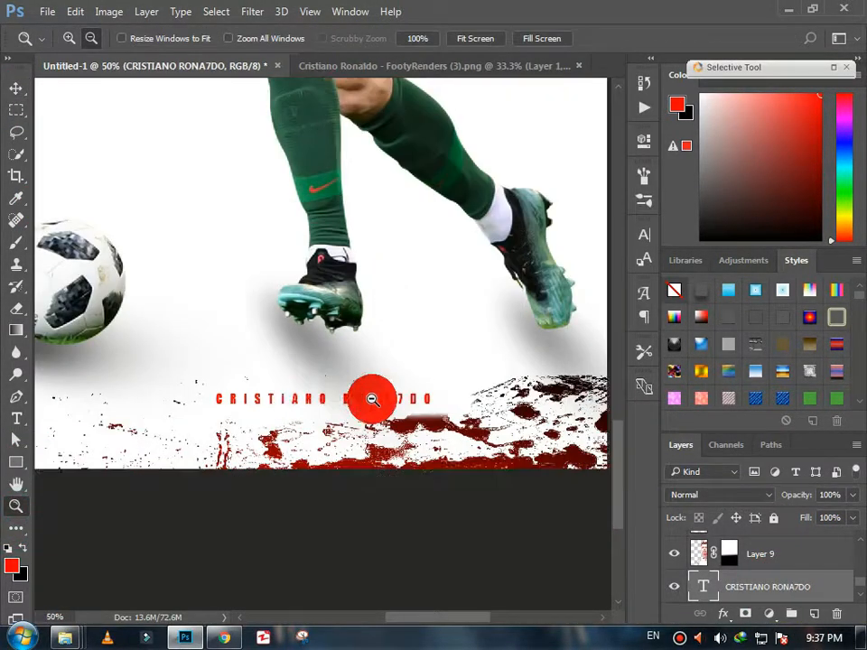
click(366, 332)
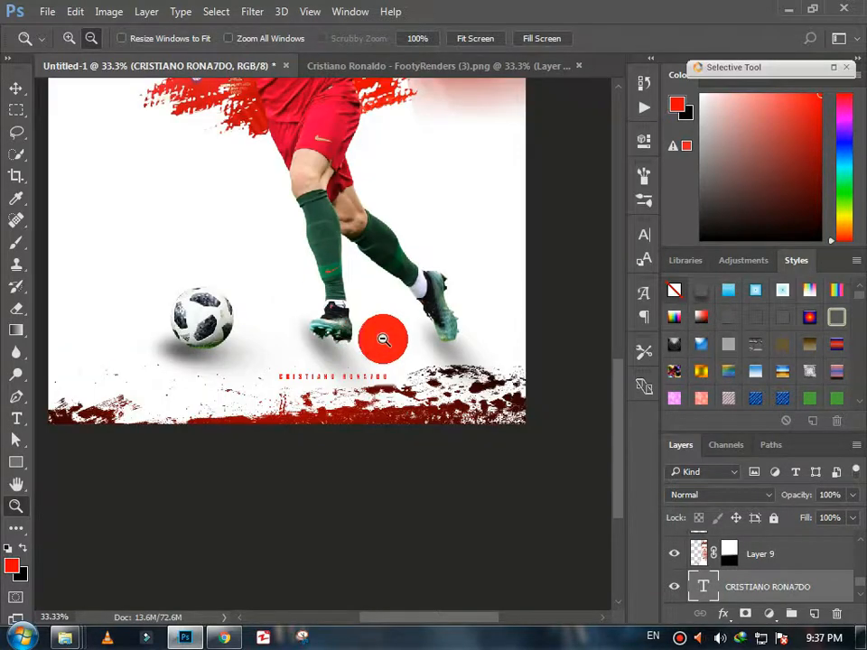
click(466, 343)
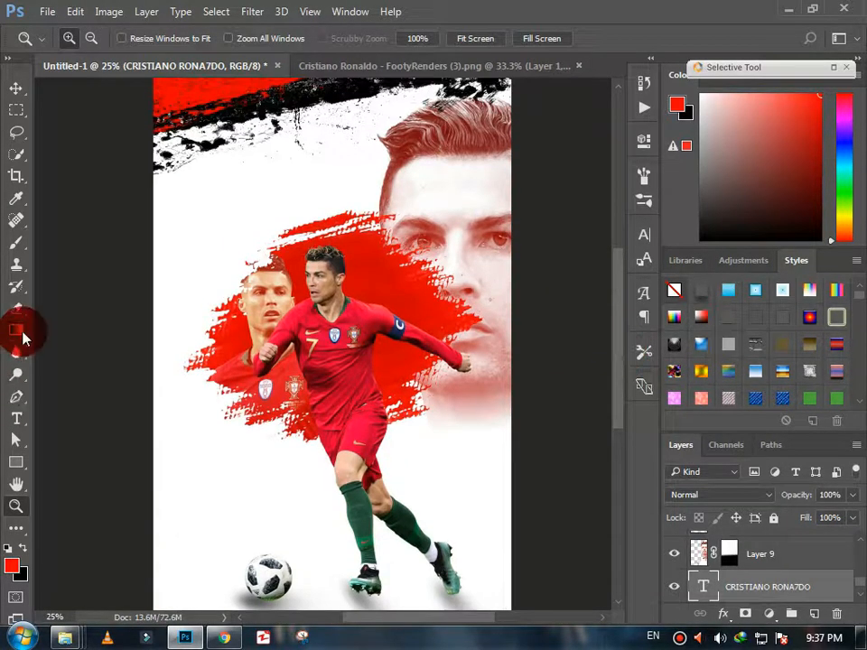
click(15, 462)
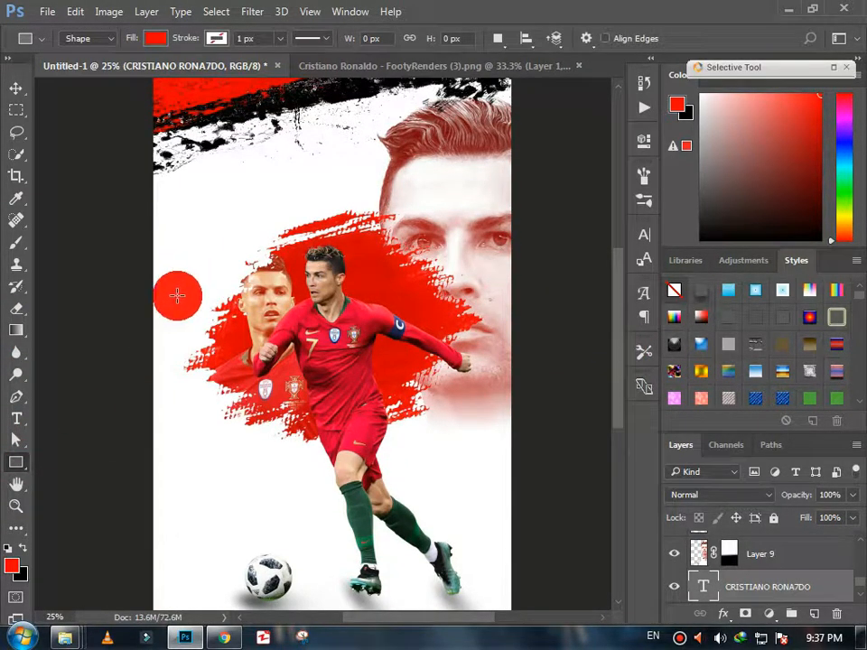
drag(172, 291, 196, 513)
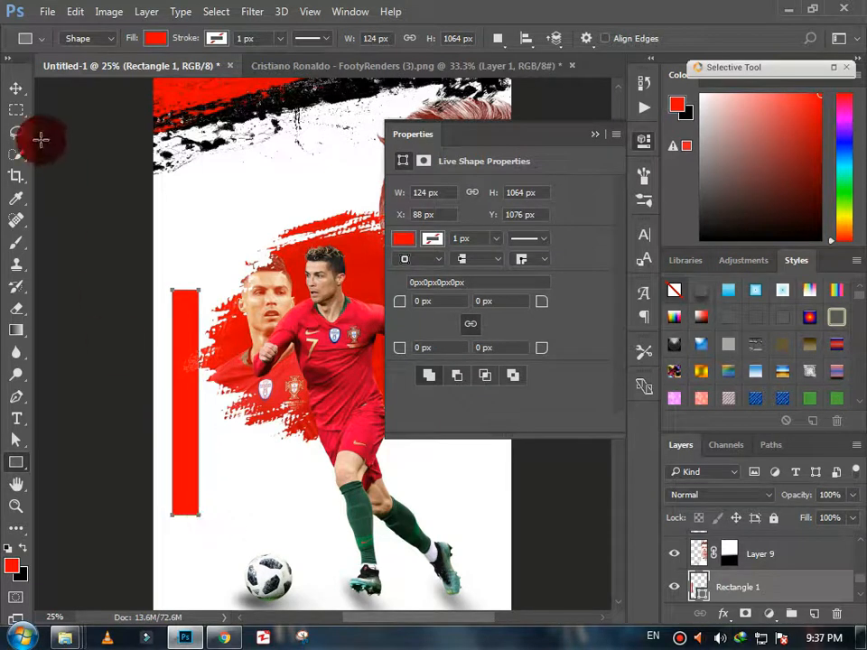
- Move the red rectangle up and left to about X 59, Y 848 px and extend its lower edge to a height of 1100 px
click(15, 87)
drag(183, 383, 180, 349)
key(ctrl+t)
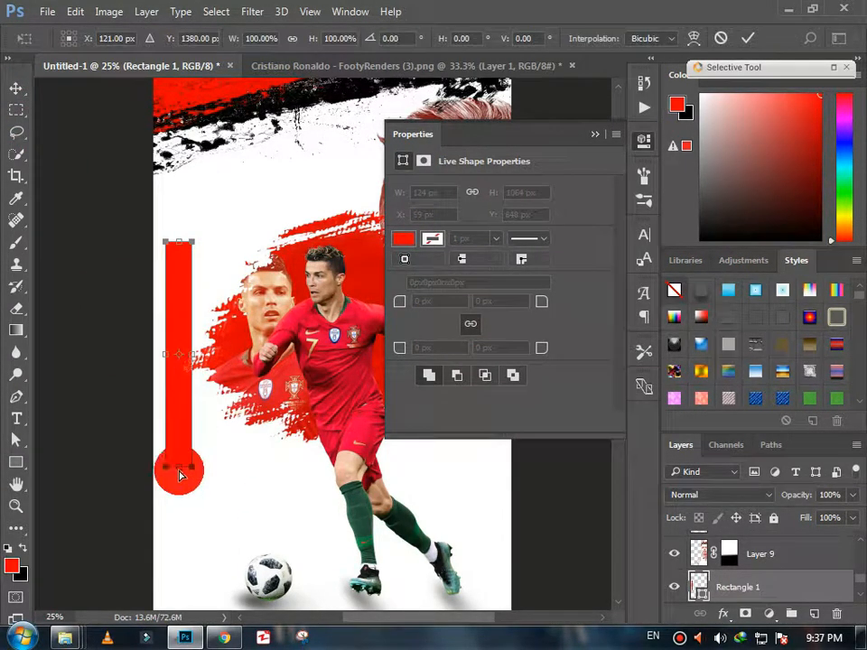
drag(182, 473, 179, 480)
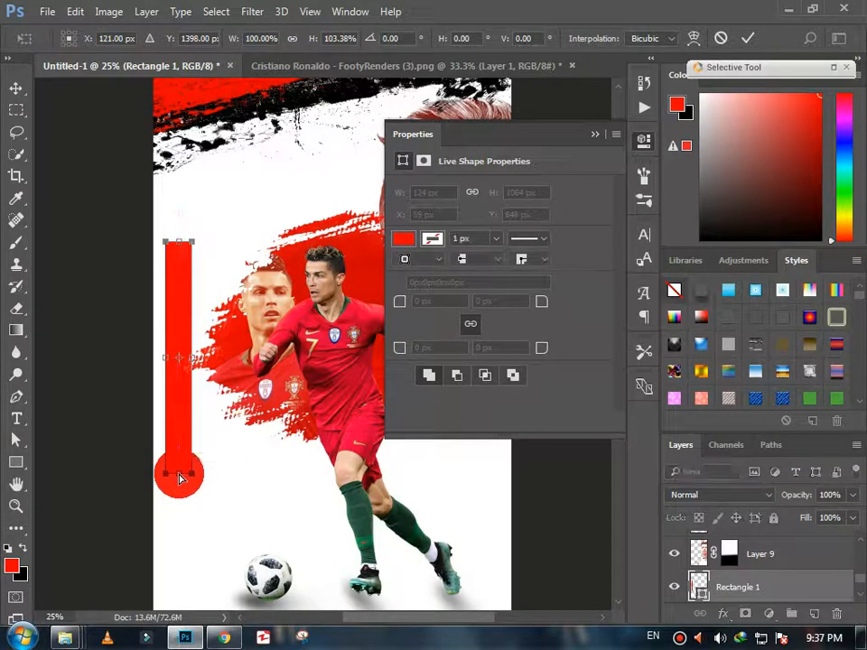
click(17, 90)
click(379, 252)
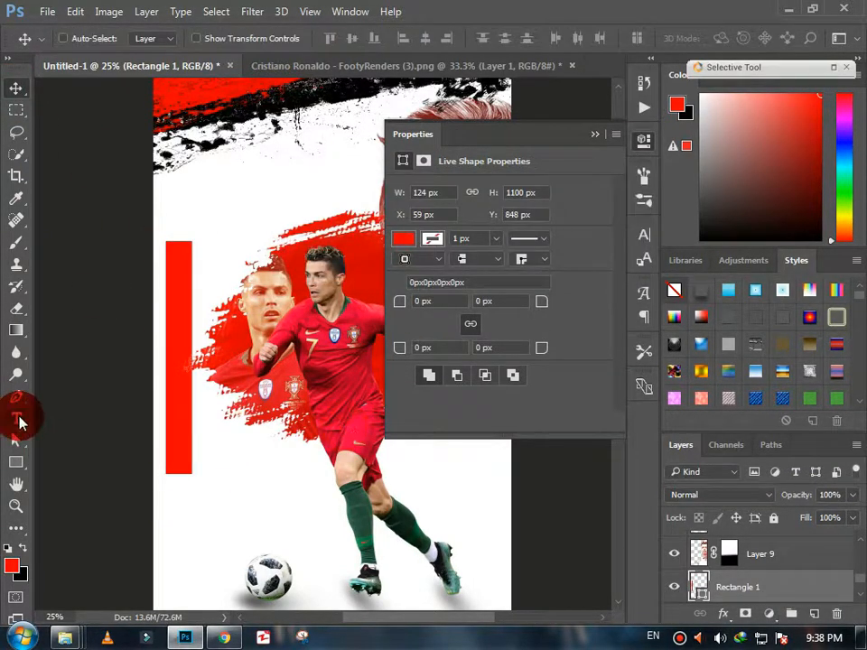
- Add the text "THE GRETATEST OF ALL TIME" in black Impact at 21 pt below the red rectangle
click(17, 418)
click(192, 521)
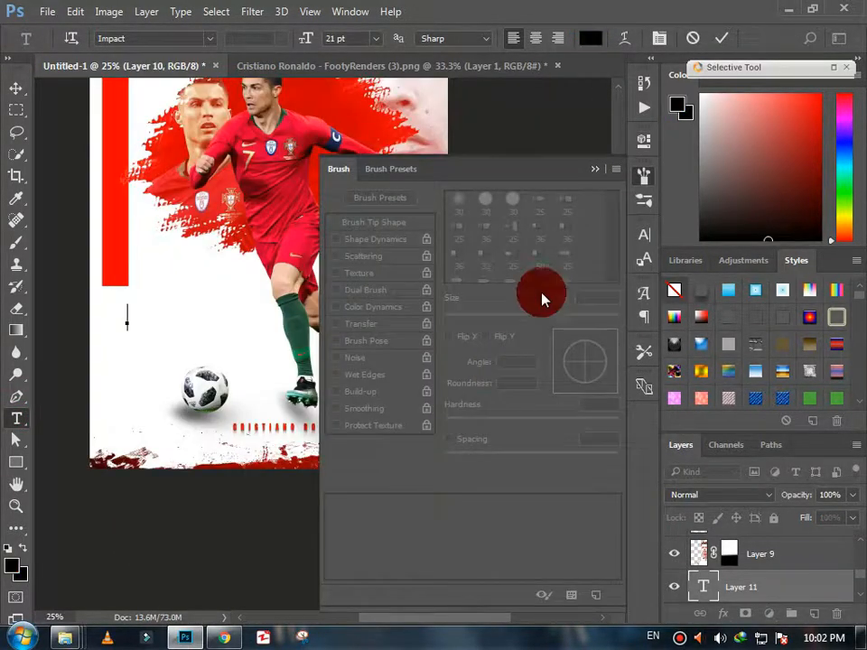
click(596, 170)
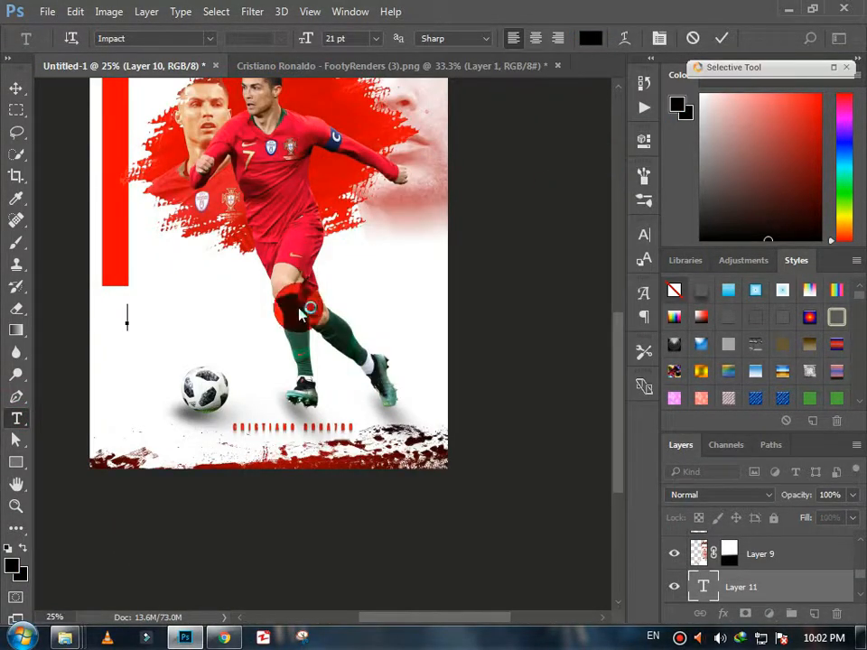
click(18, 418)
click(154, 319)
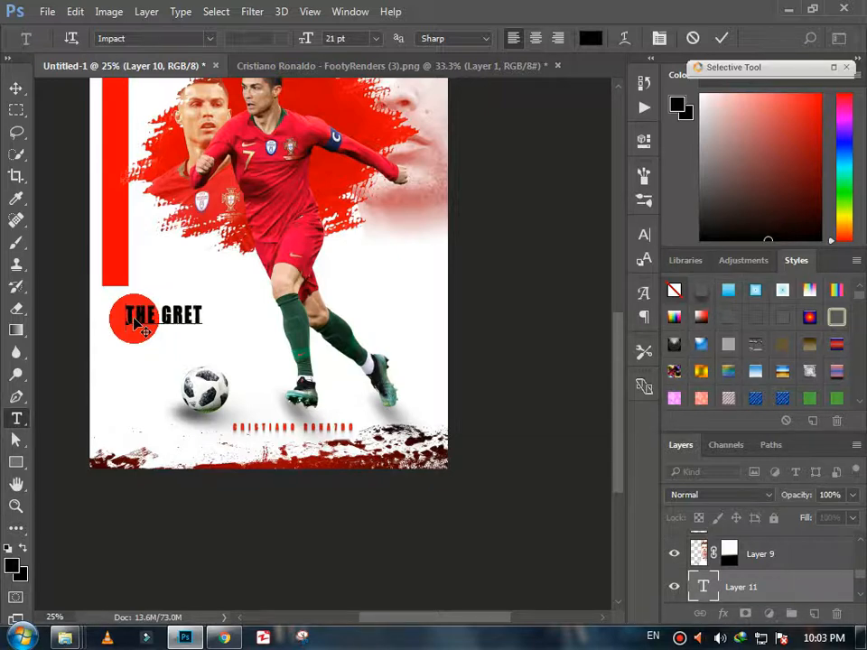
text(THE GRETATEST)
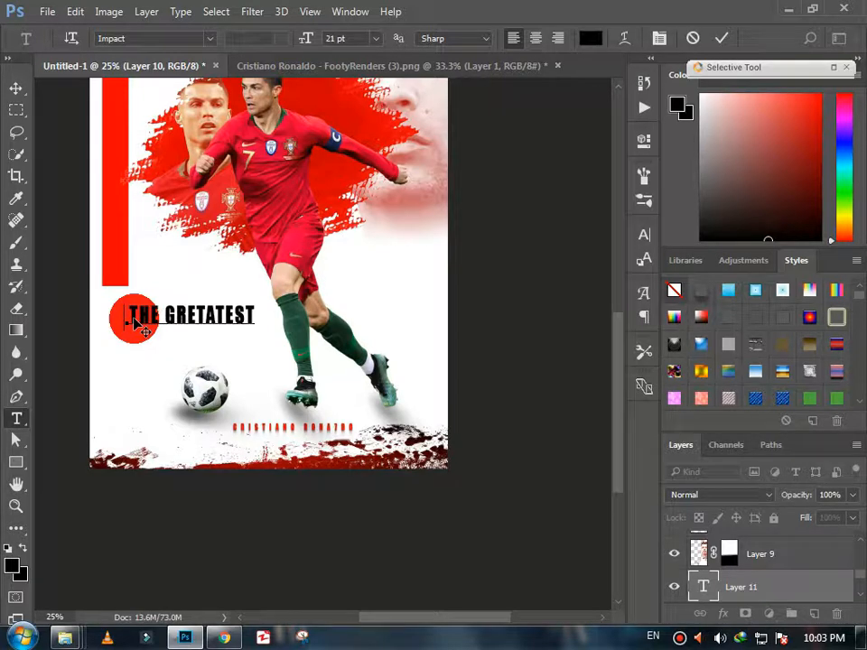
text( OF ALL TIME)
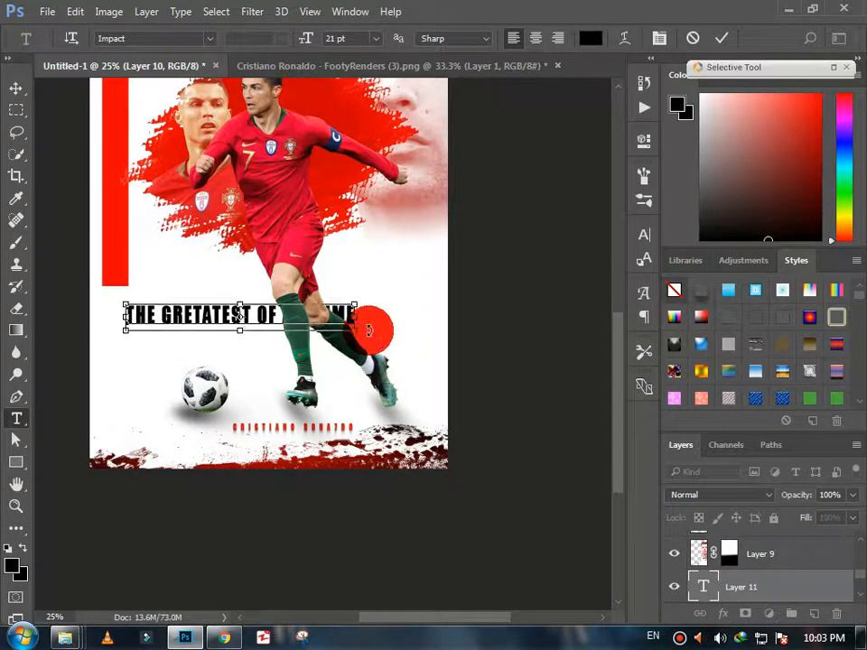
- Rotate the "THE GRETATEST OF ALL TIME" text 90° counterclockwise and fit it inside the vertical red rectangle
drag(366, 338, 250, 235)
drag(276, 393, 159, 268)
scroll(609, 349, up, 3)
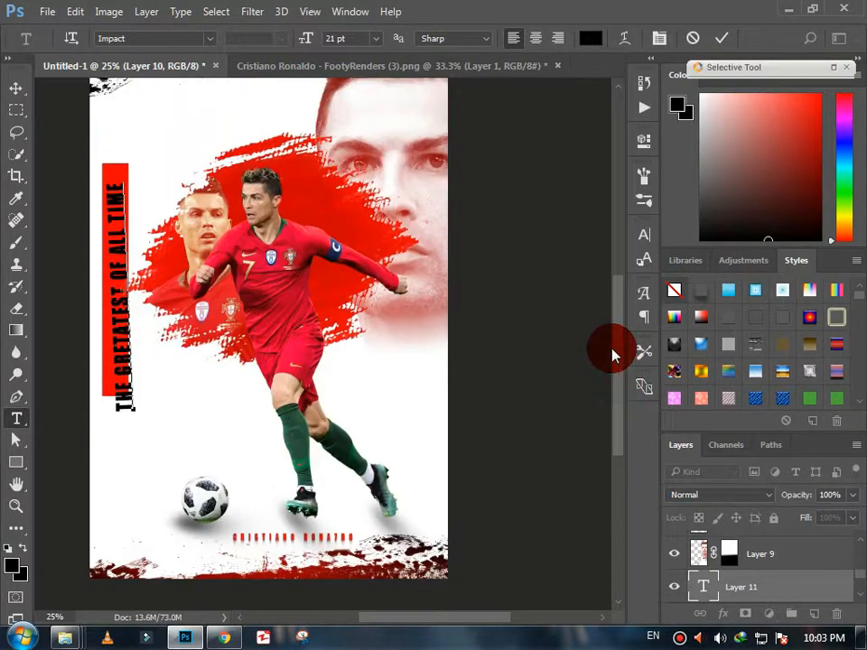
drag(131, 194, 134, 195)
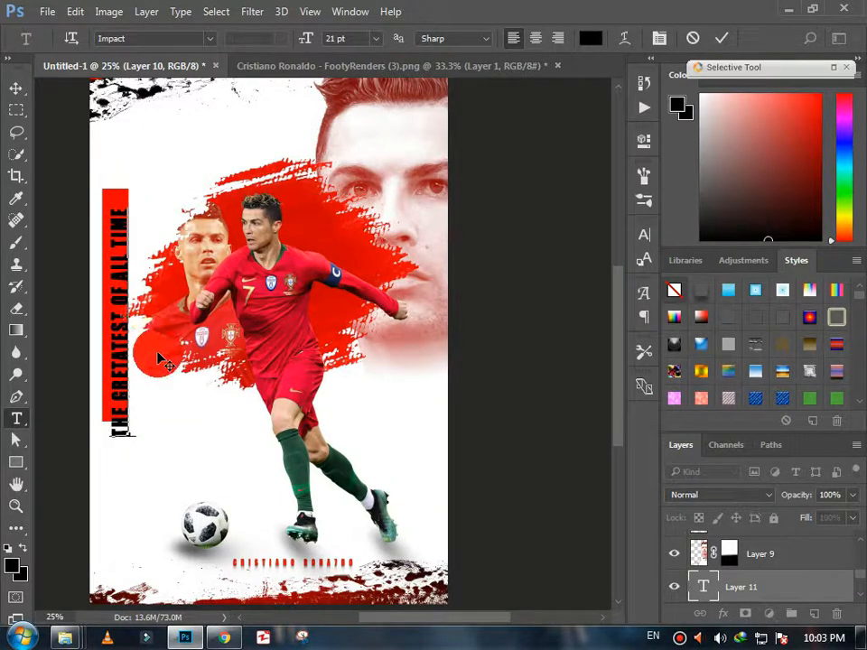
drag(159, 354, 155, 338)
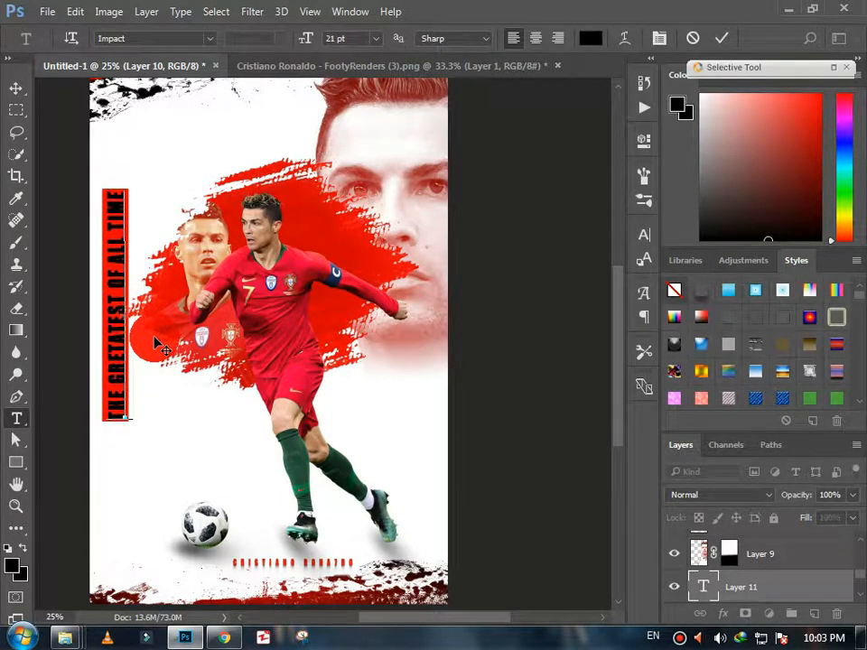
- Reduce the "THE GRETATEST OF ALL TIME" slogan to 19 pt and move it up to centre it in the red bar
key(ctrl+a)
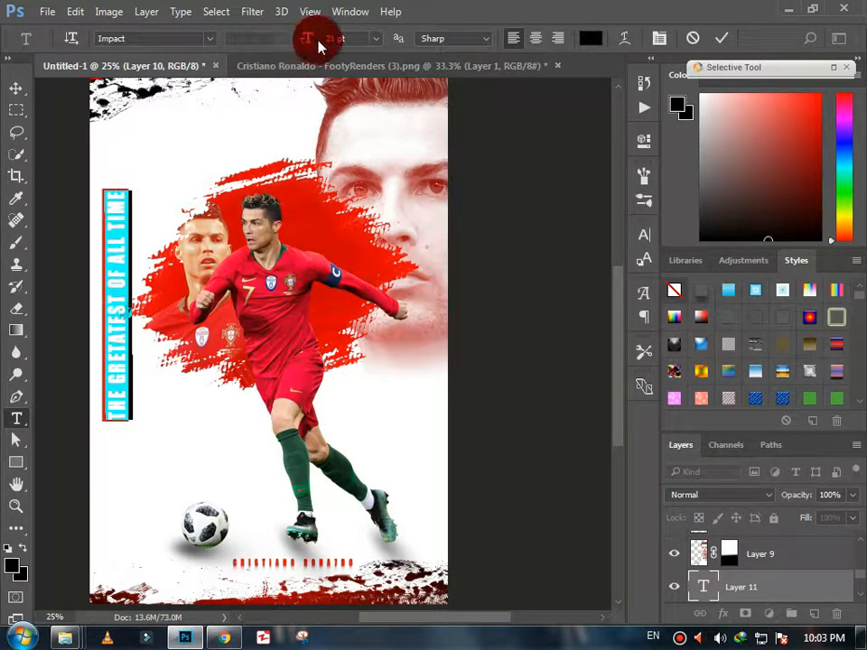
drag(313, 44, 307, 44)
key(ctrl+Return)
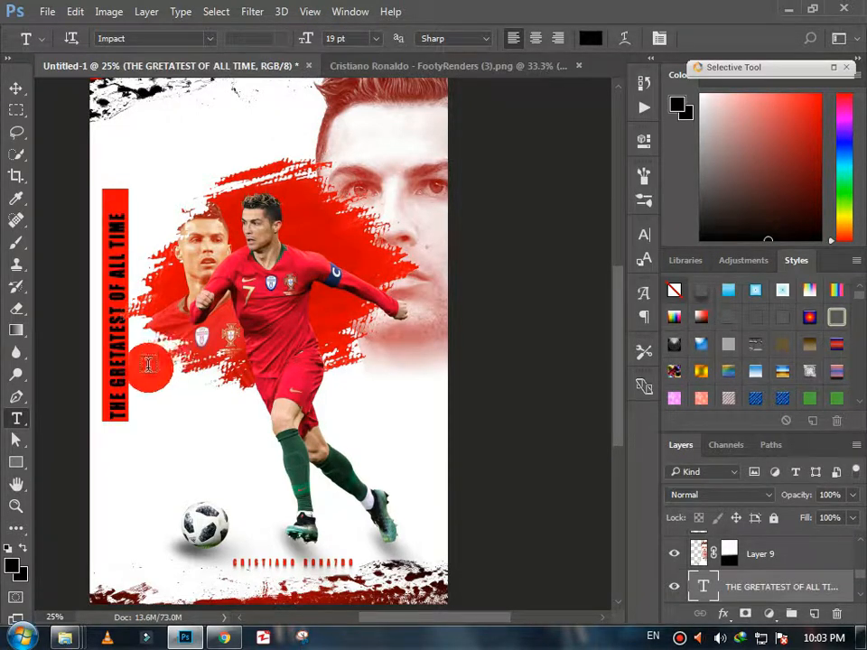
click(120, 326)
drag(151, 337, 150, 330)
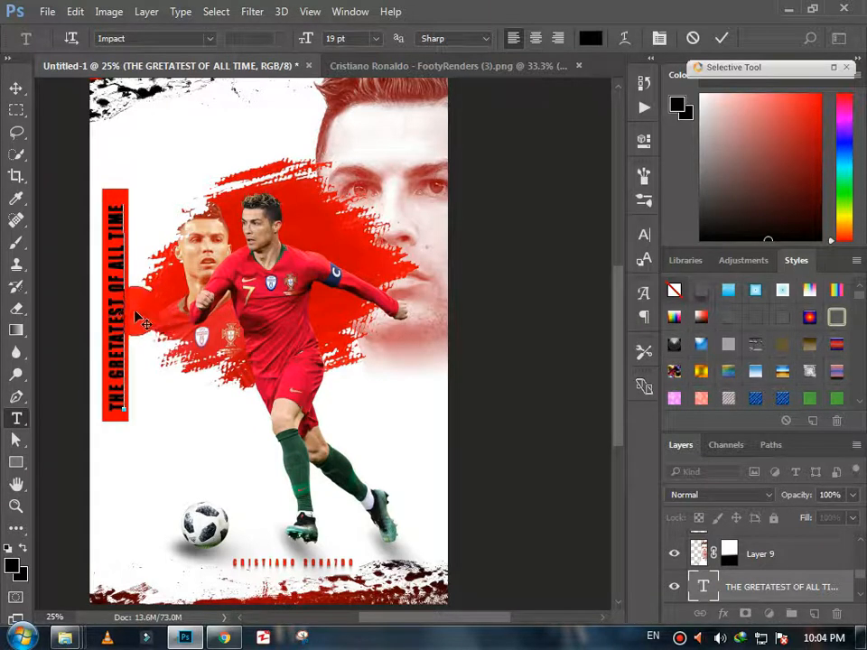
- Set the vertical slogan's tracking to 100 and nudge the text into place within the red bar
click(644, 234)
click(11, 89)
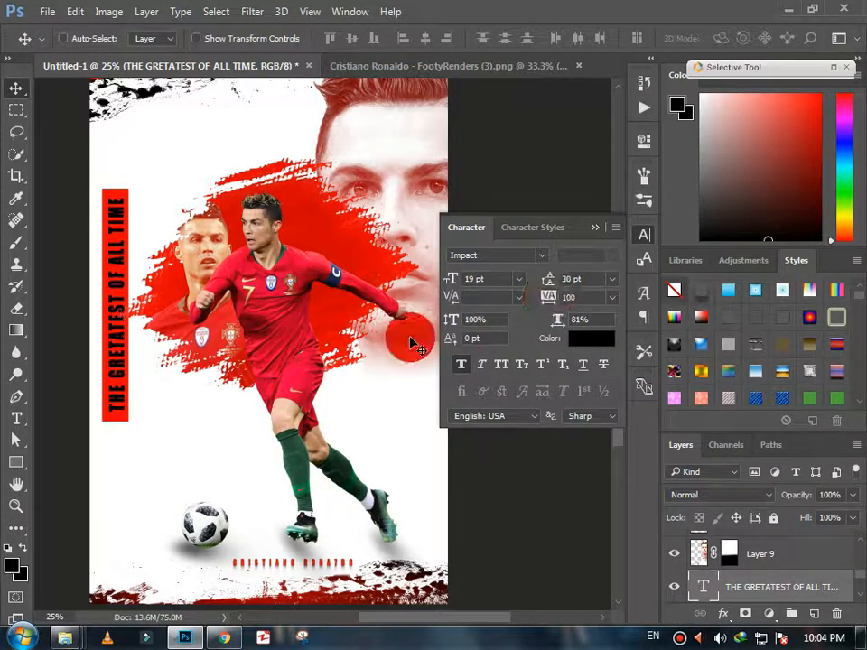
click(595, 227)
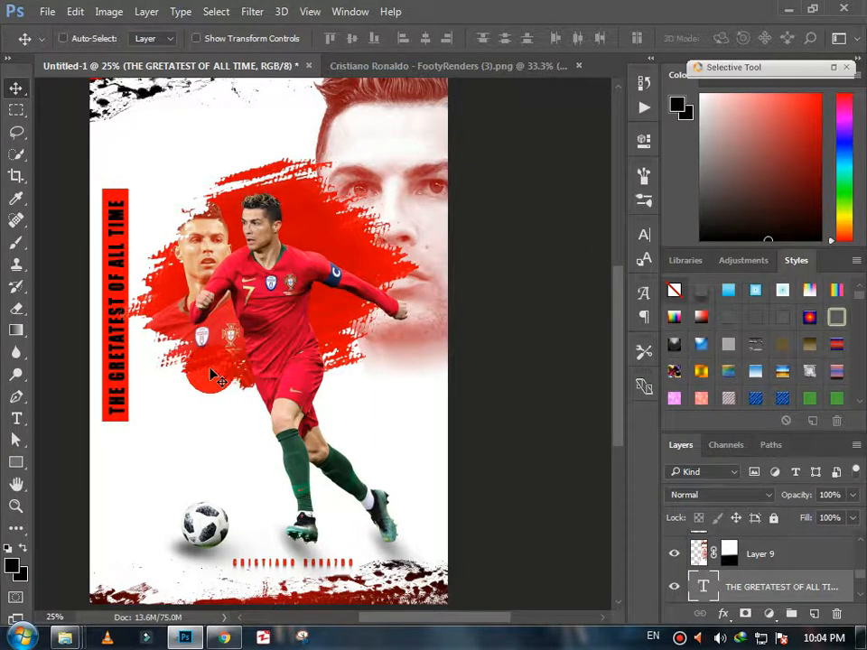
drag(207, 386, 208, 387)
key(ctrl+t)
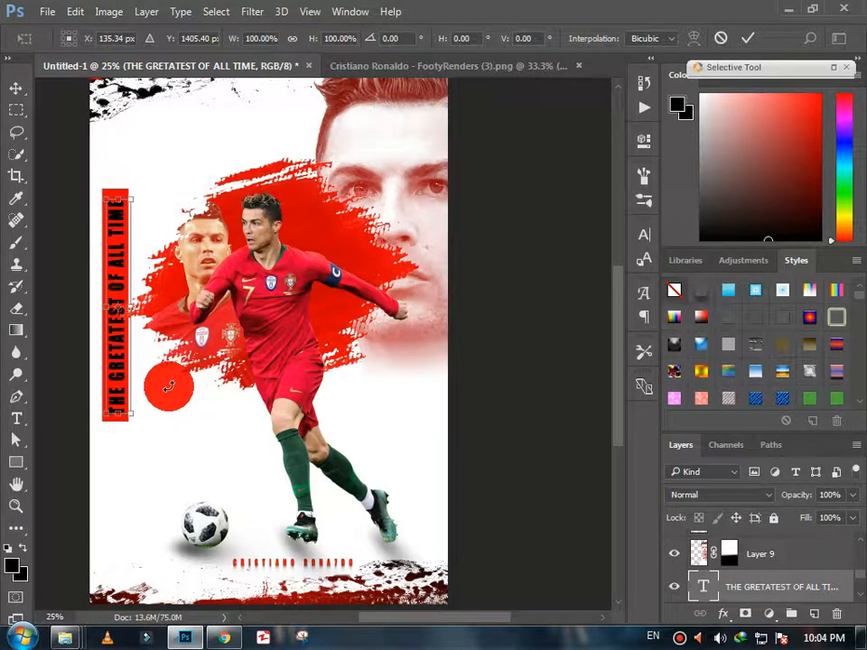
key(Return)
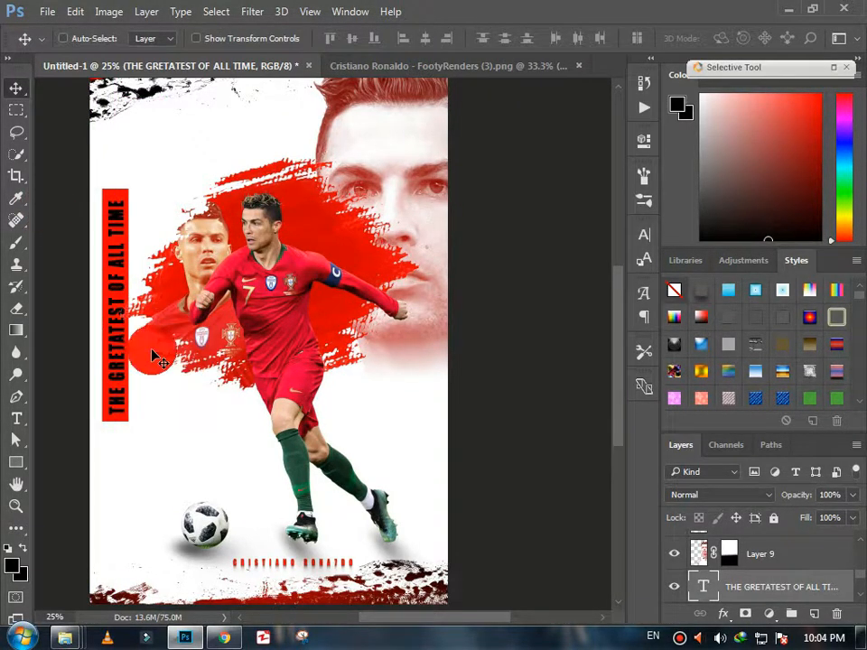
- Add the text "THE GOAT" in black Impact at 19 pt beside the player's knees, below the faded portrait
click(16, 418)
click(348, 409)
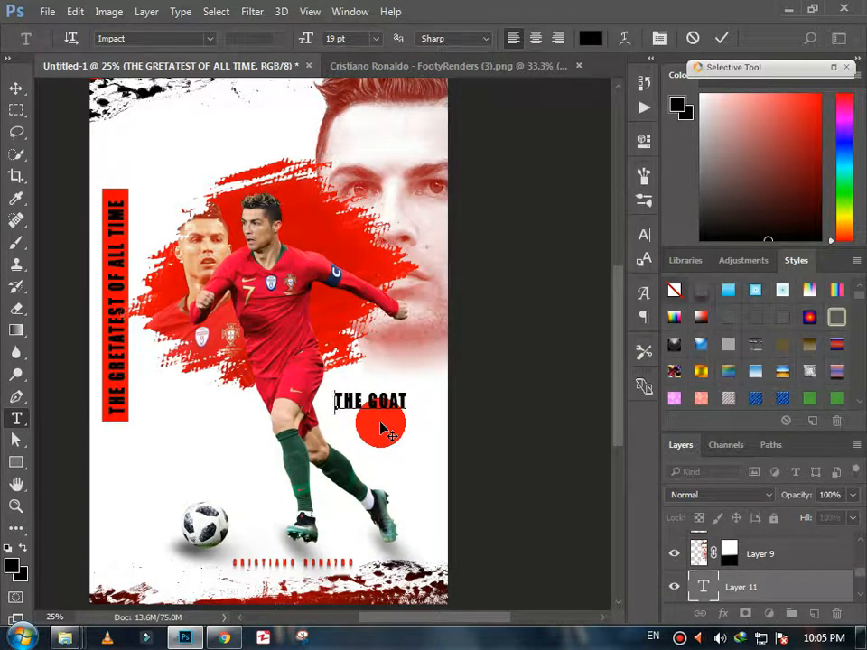
click(16, 88)
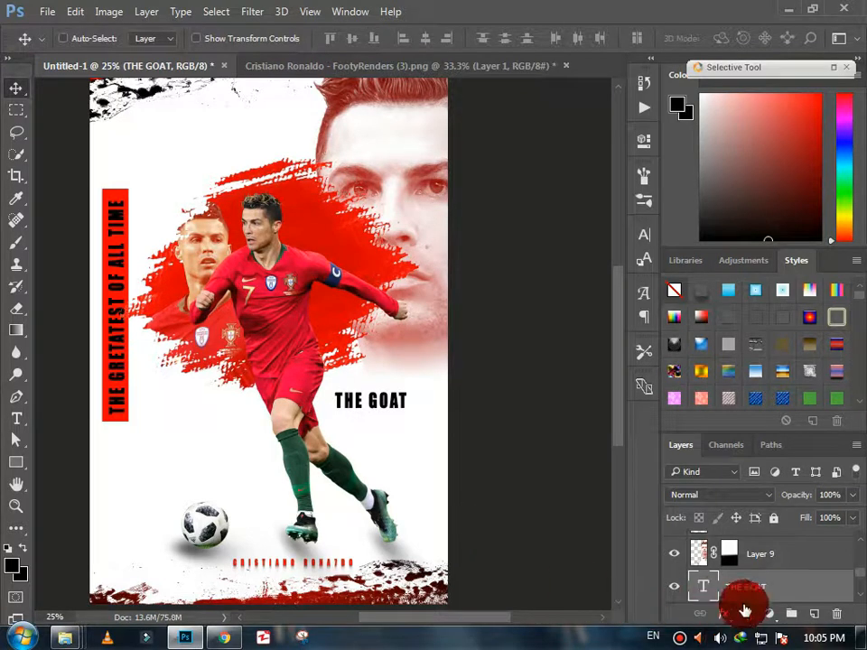
- Draw a rectangle of about 372 by 100 px behind the "THE GOAT" text and fill it with red
scroll(757, 585, down, 1)
click(758, 588)
click(15, 461)
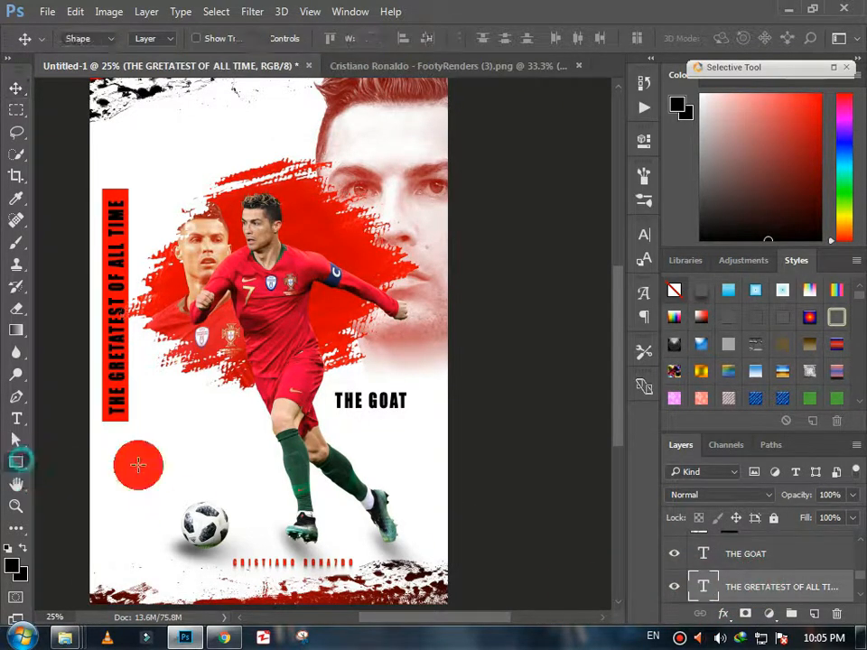
drag(326, 388, 410, 416)
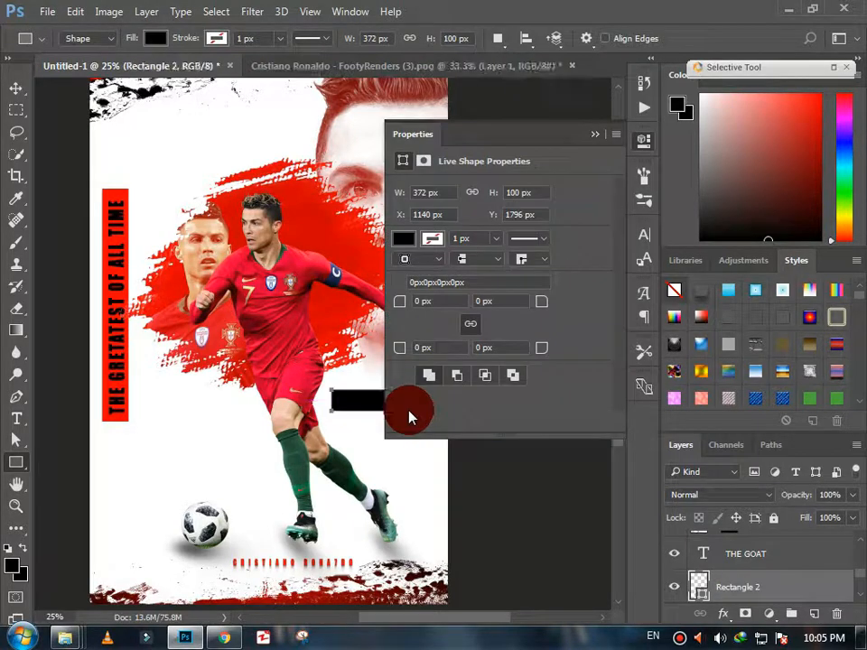
click(404, 239)
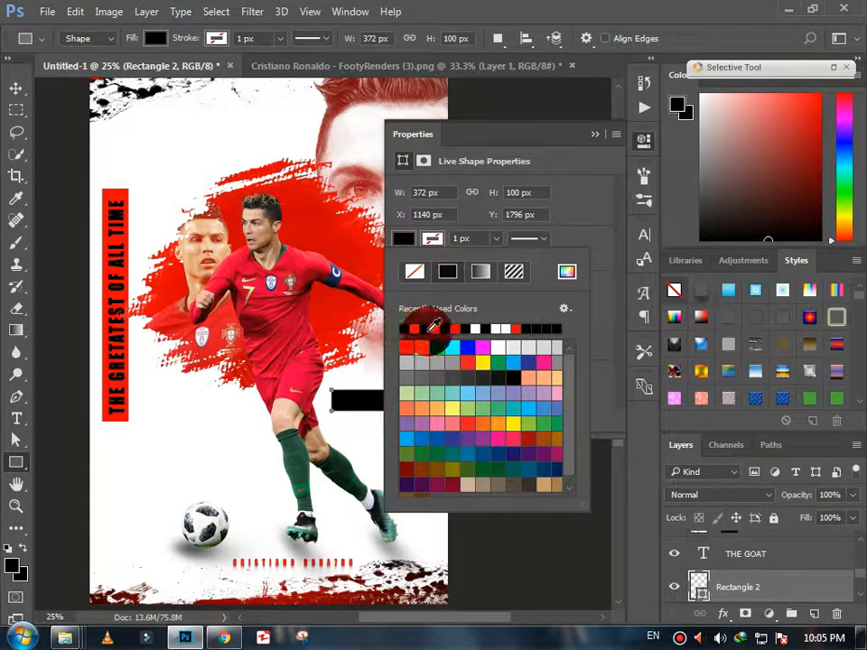
click(590, 136)
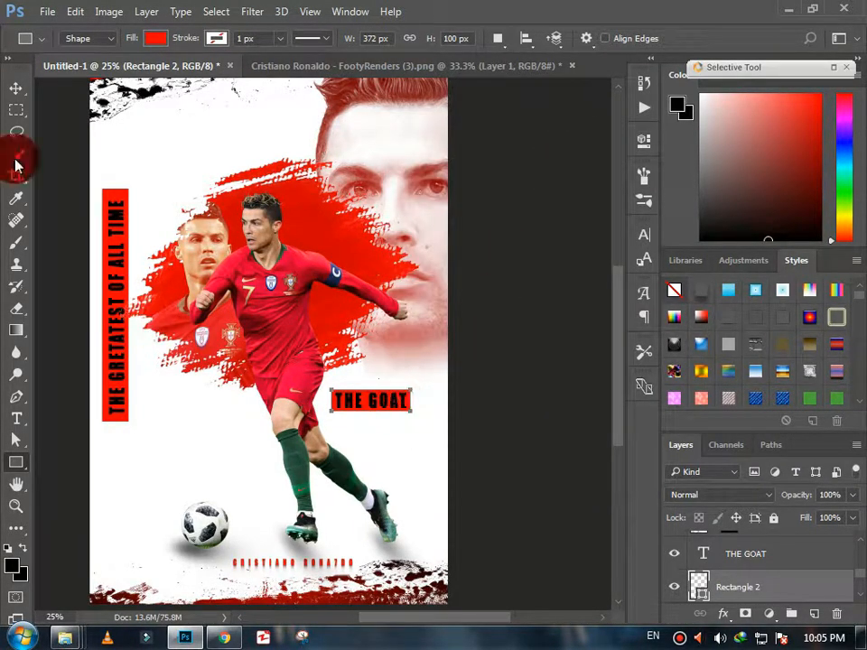
click(12, 85)
- Change the colour of the "THE GOAT" text to white (ffffff)
click(754, 557)
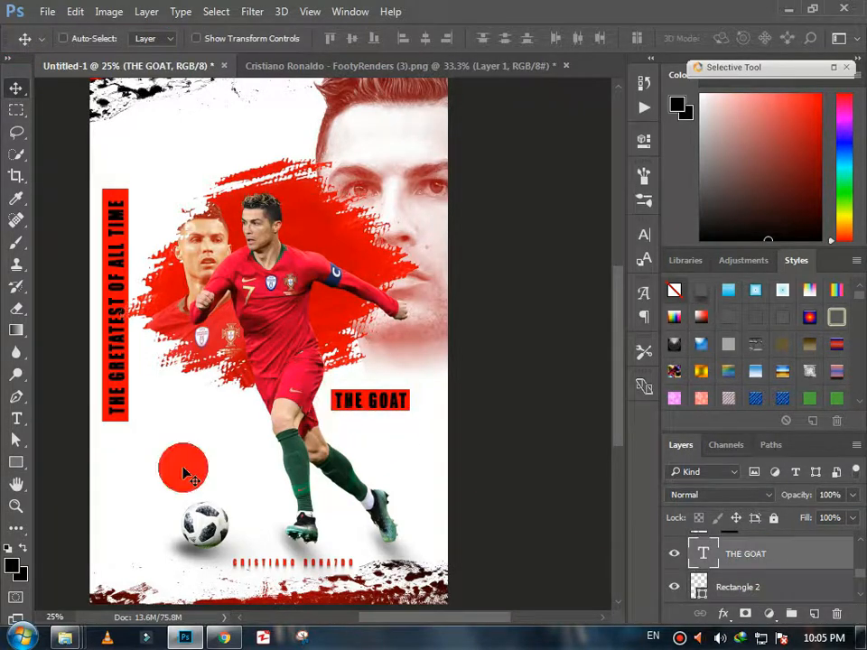
click(17, 418)
click(357, 402)
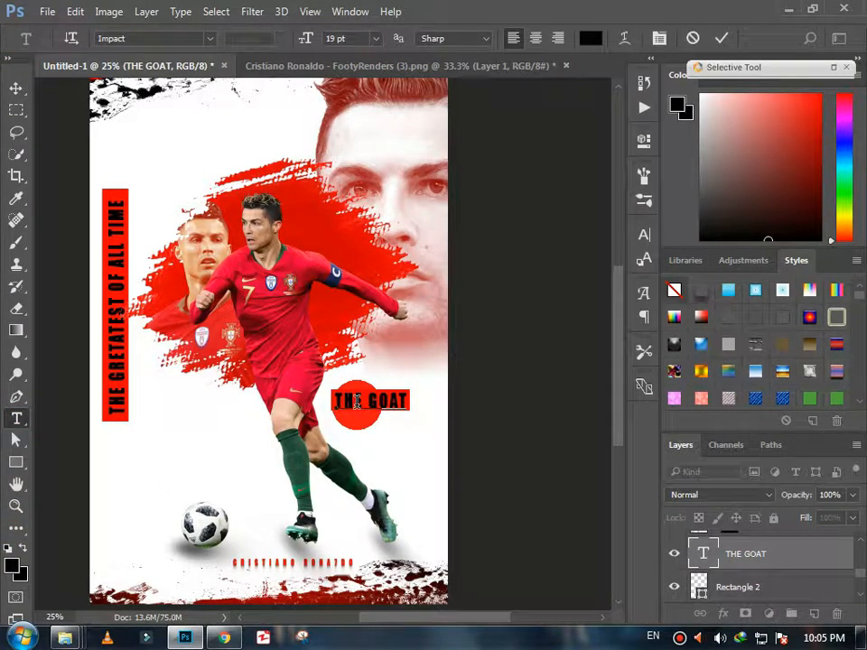
key(ctrl+a)
click(590, 38)
drag(389, 191, 312, 156)
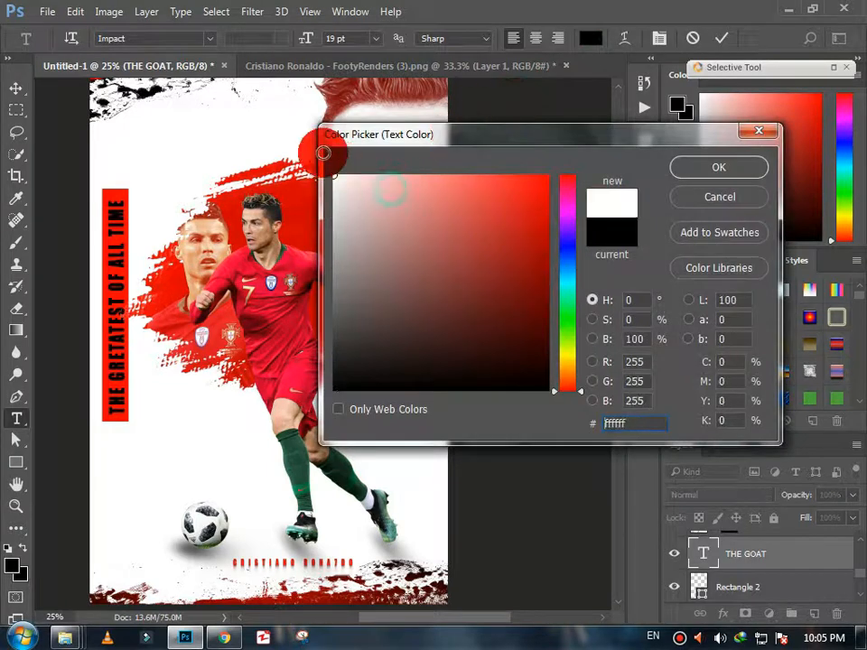
click(703, 170)
click(361, 404)
- Change the colour of the vertical "THE GRETATEST OF ALL TIME" slogan to white (ffffff)
scroll(723, 560, down, 1)
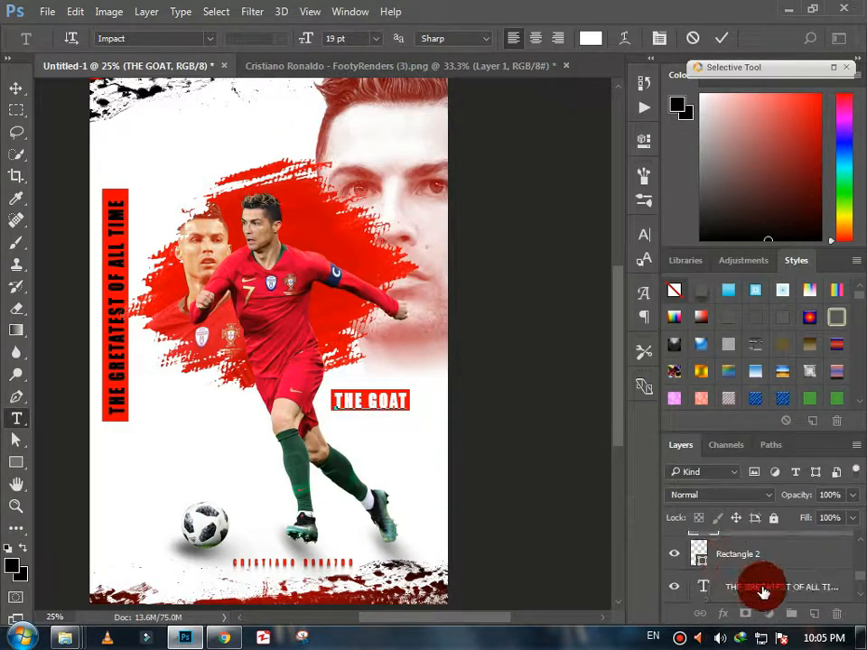
click(763, 588)
click(114, 264)
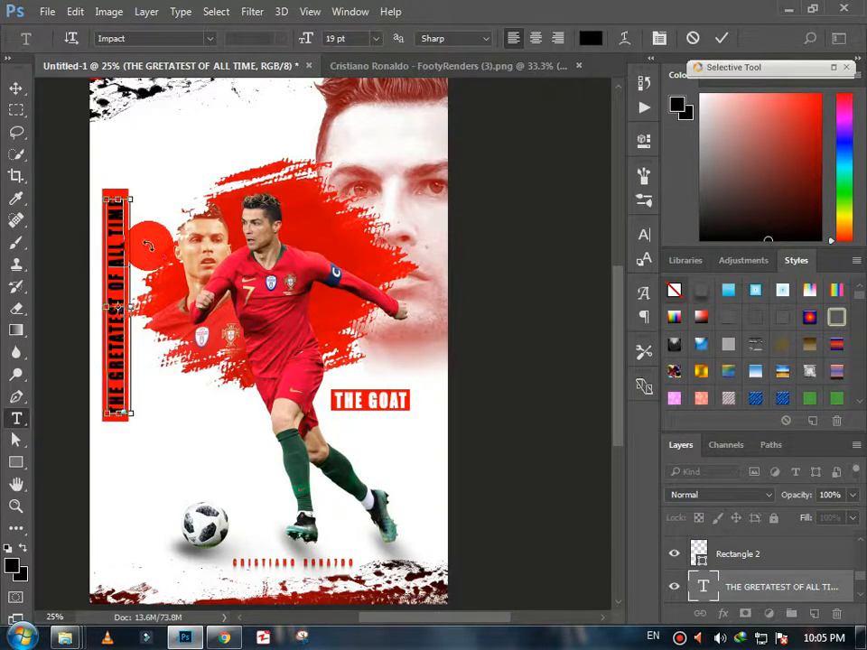
key(ctrl+a)
click(590, 38)
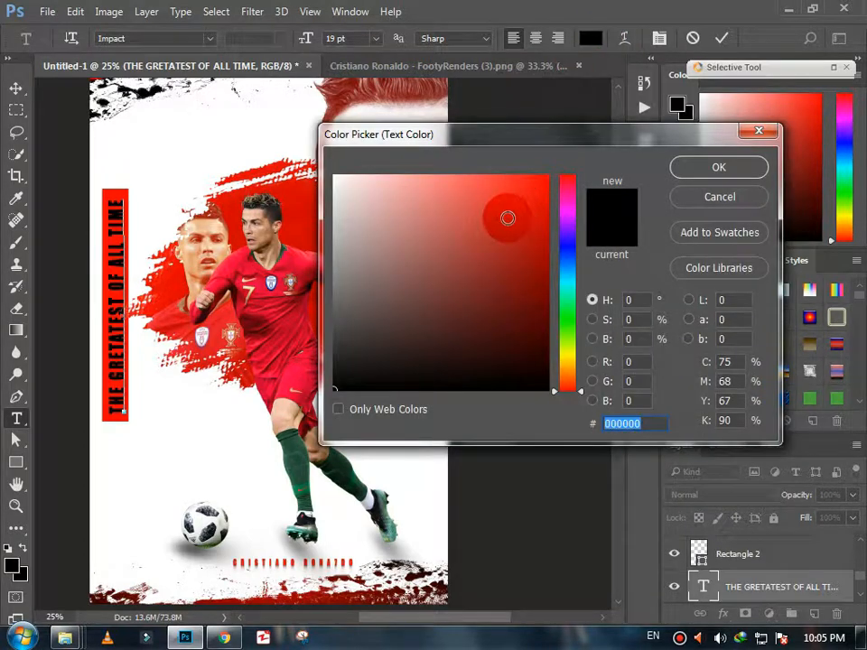
click(332, 184)
click(673, 174)
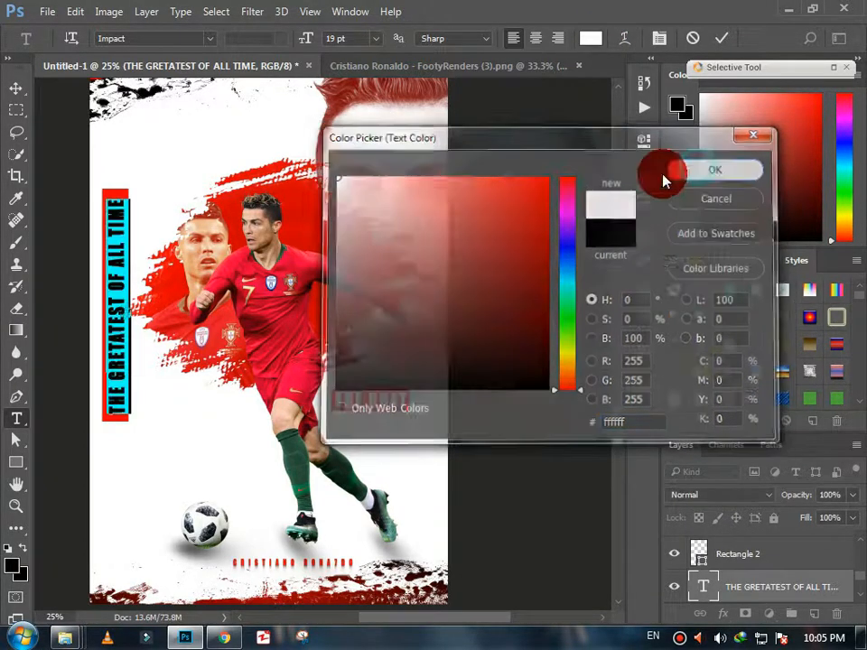
click(142, 406)
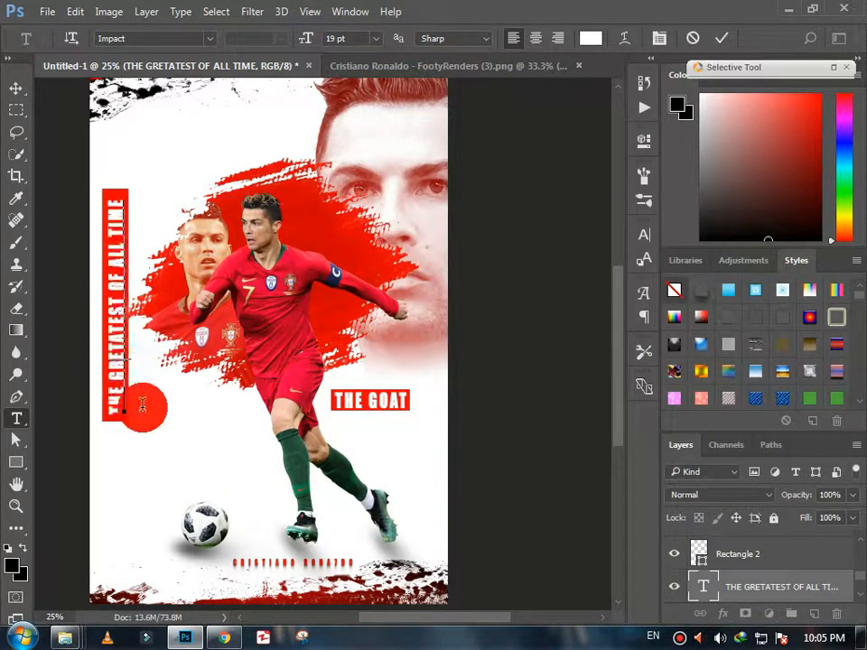
click(17, 88)
click(232, 430)
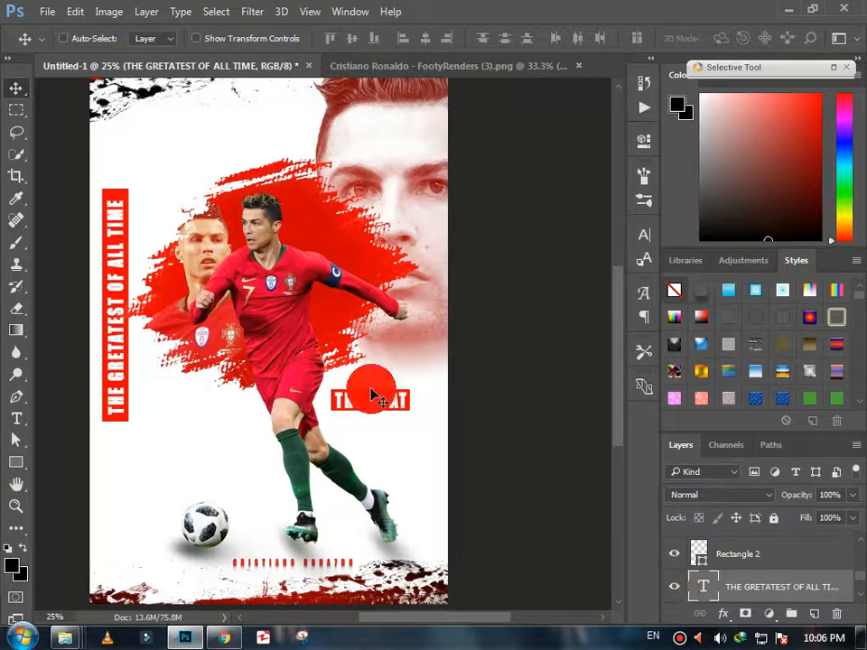
- Open the Portugal crest image cvbbc.png from the png folder on the Desktop
click(47, 12)
click(65, 46)
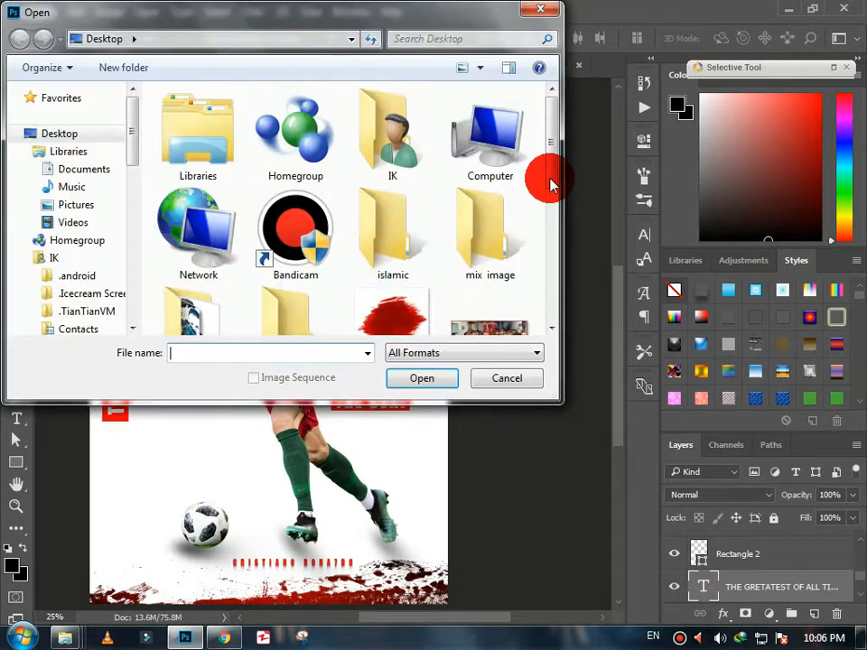
scroll(556, 151, down, 1)
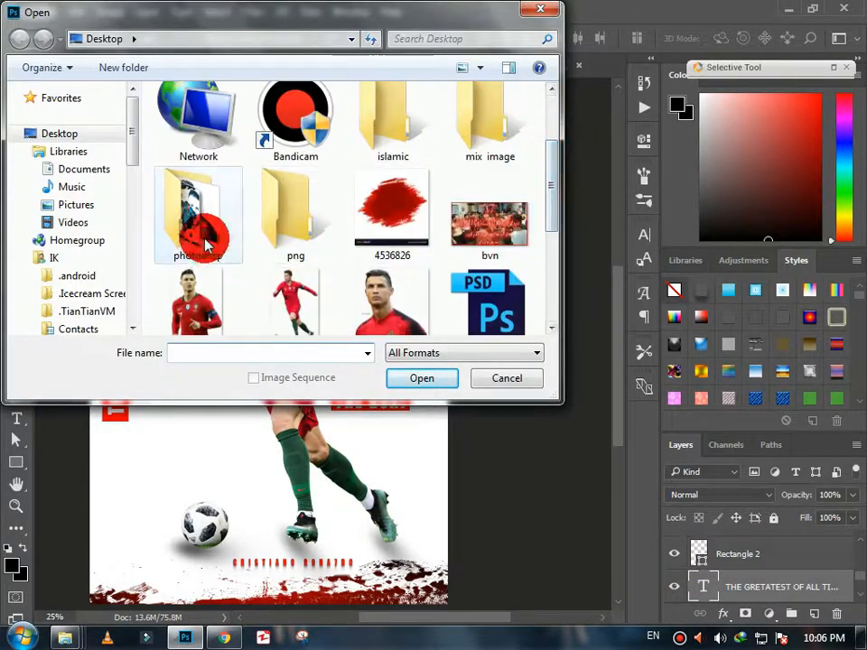
double_click(207, 226)
click(19, 39)
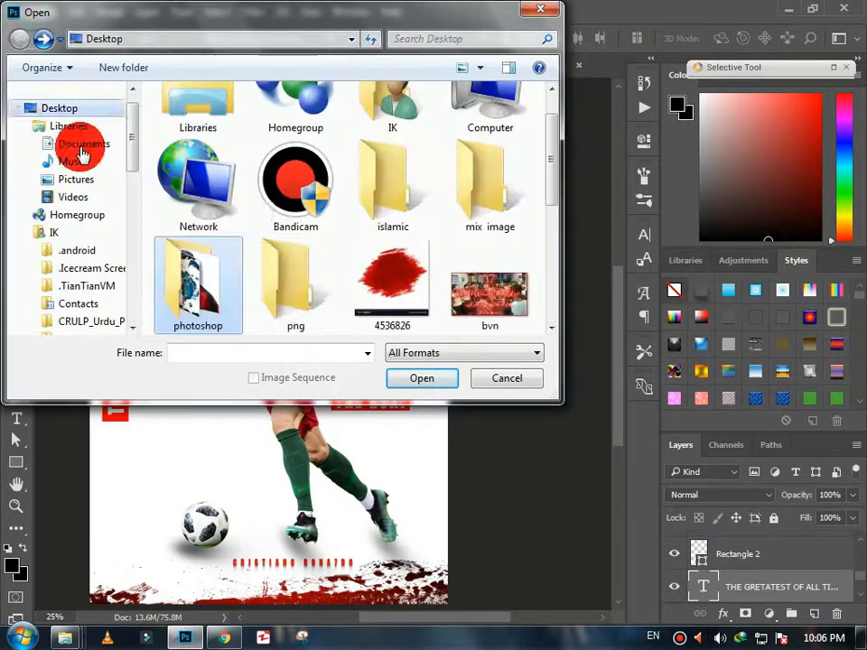
double_click(281, 287)
drag(550, 104, 251, 136)
click(197, 108)
click(402, 377)
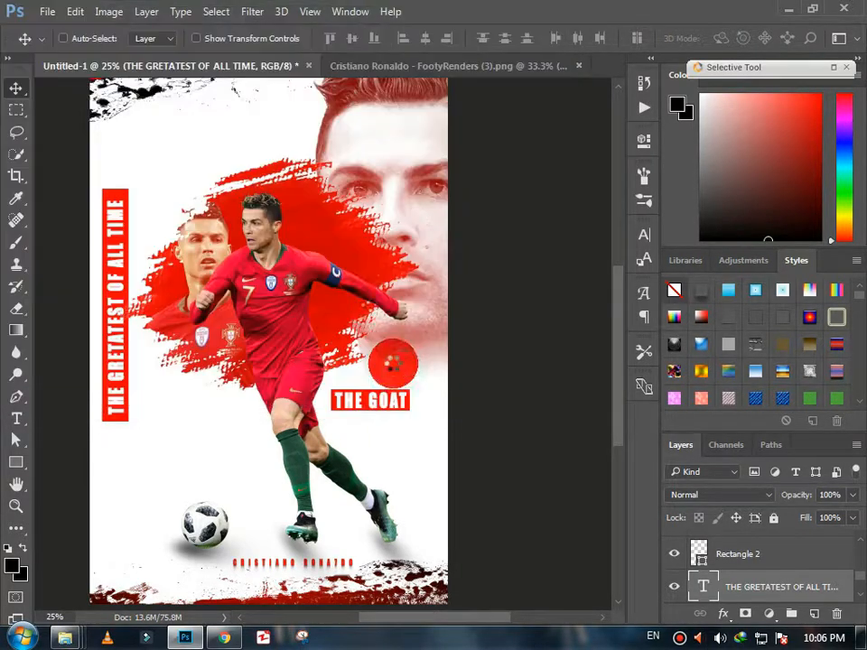
- Bring the Portugal crest into the poster and scale it down to a small emblem above the brush stroke, near the slogan bar
drag(320, 328, 167, 156)
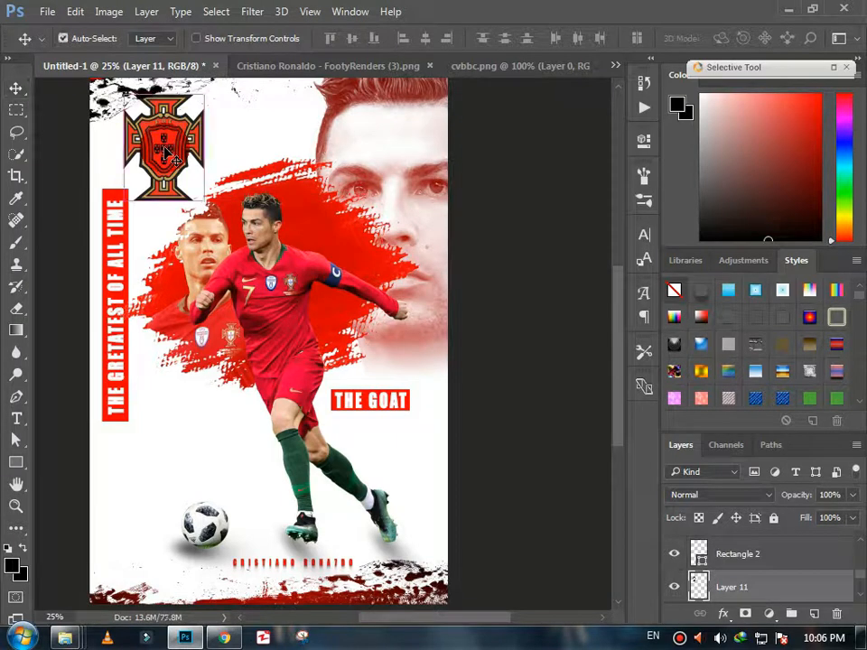
key(ctrl+t)
drag(206, 94, 162, 131)
click(15, 87)
click(378, 254)
- Close the cvbbc.png crest file and the Cristiano Ronaldo - FootyRenders (3).png file without saving changes
click(550, 68)
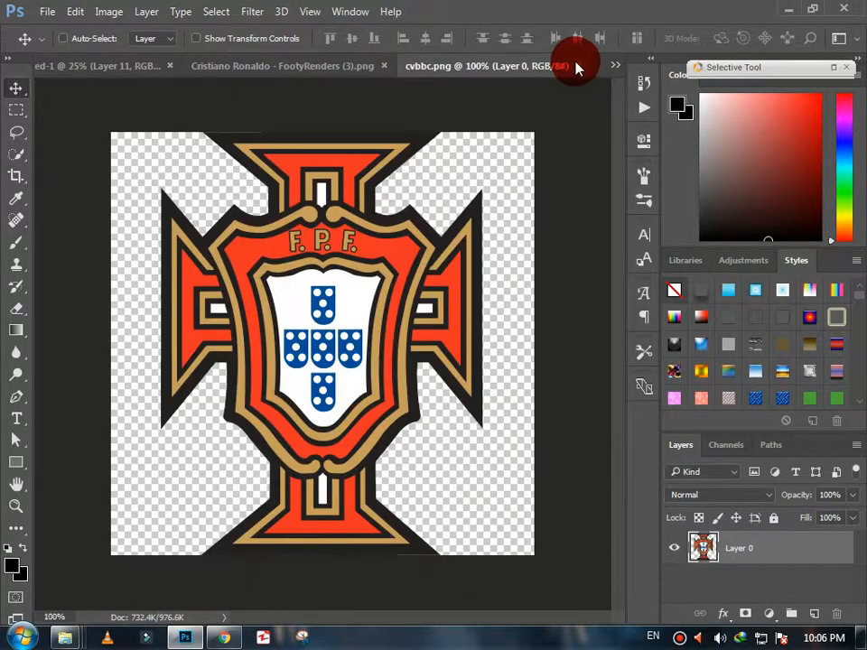
click(574, 68)
click(273, 70)
click(558, 65)
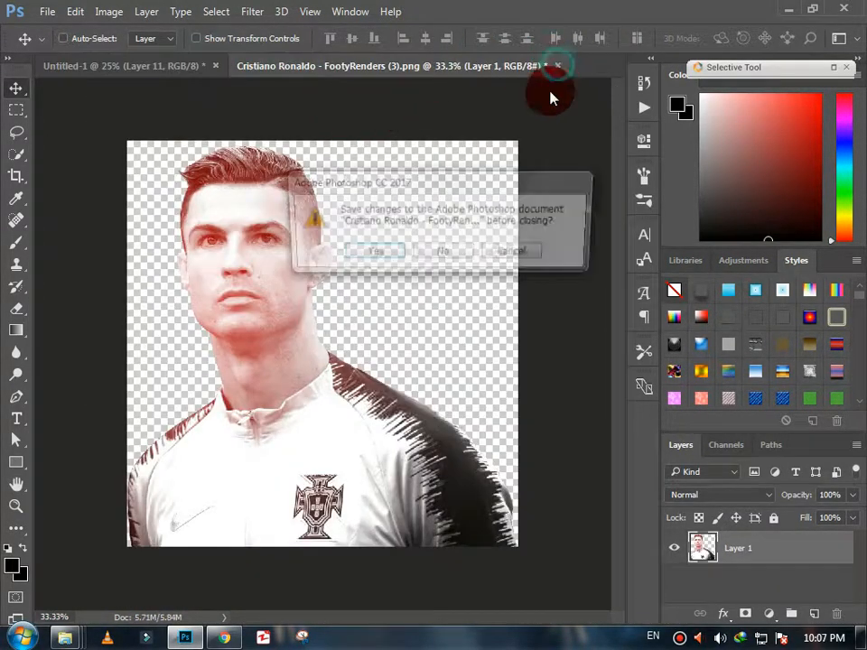
click(443, 252)
- Open the Nike swoosh image Untitled.png from the Desktop
click(47, 11)
click(58, 43)
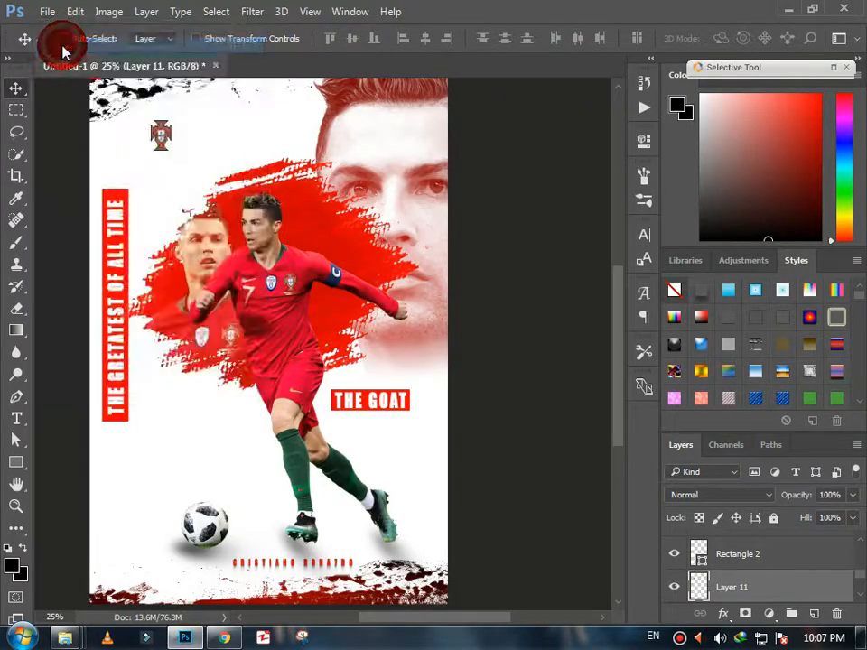
scroll(129, 223, up, 10)
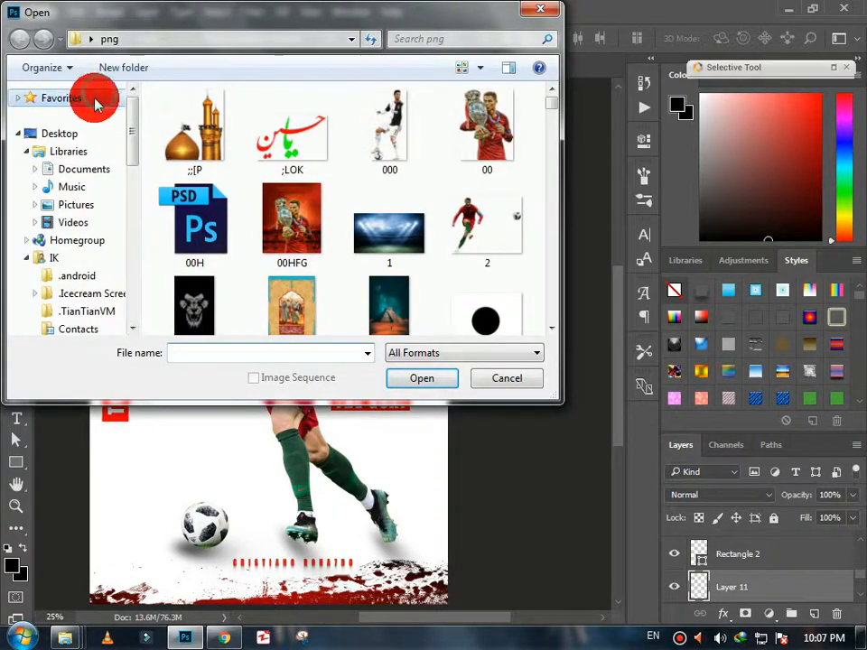
click(89, 134)
drag(551, 159, 546, 311)
click(481, 280)
click(430, 378)
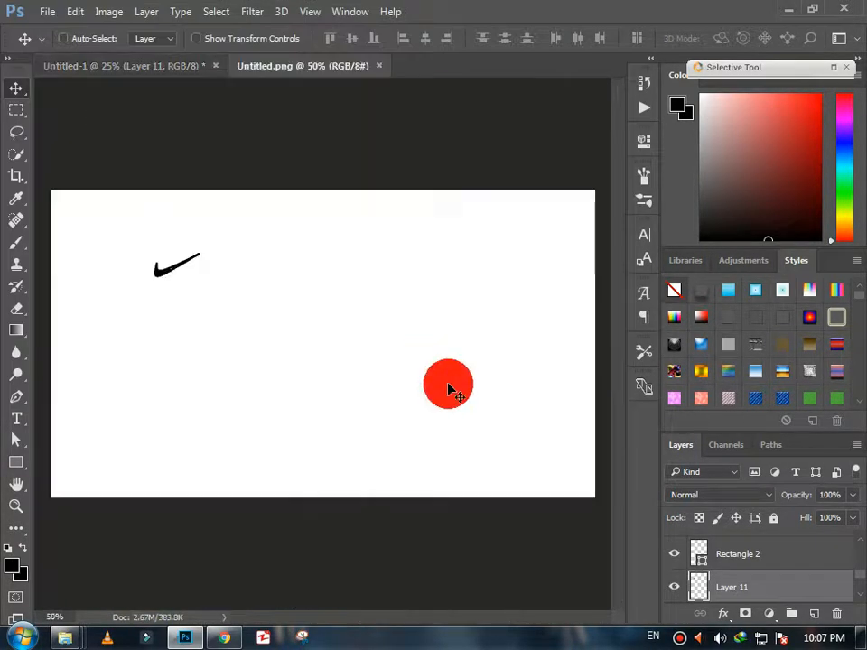
- Unlock the swoosh image's background layer and select the black swoosh with Color Range set to Shadows at 81% fuzziness
click(818, 547)
click(221, 11)
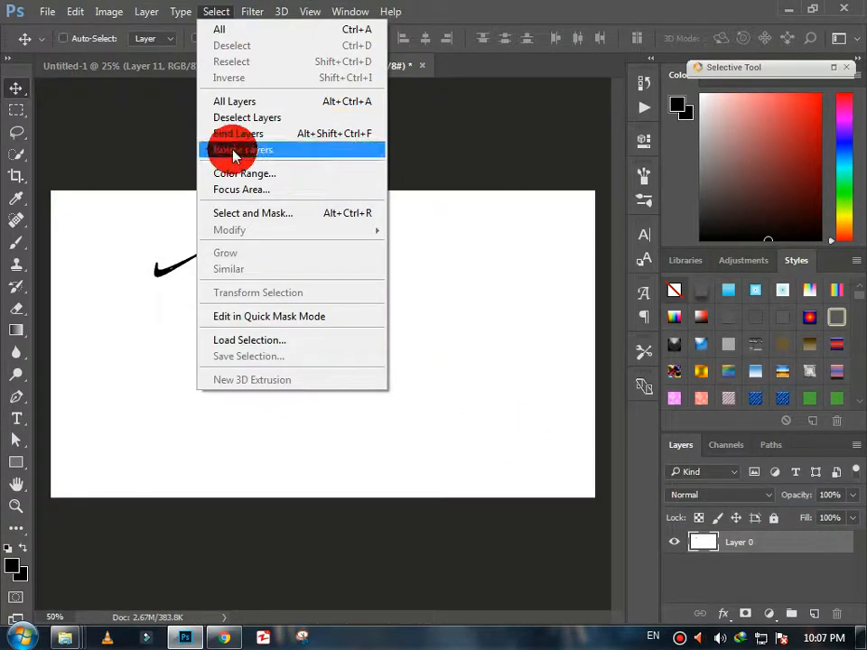
click(242, 173)
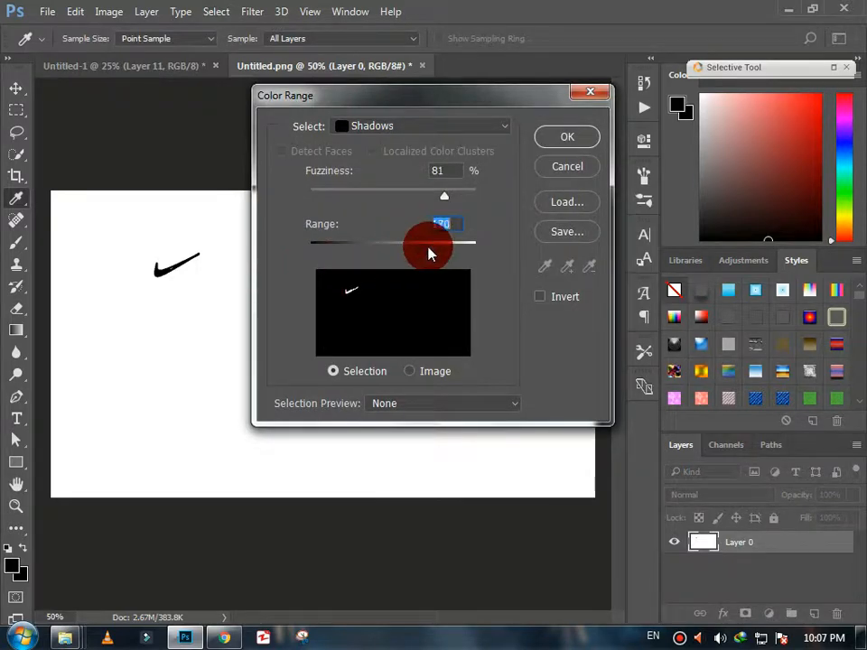
drag(429, 252, 430, 252)
click(552, 139)
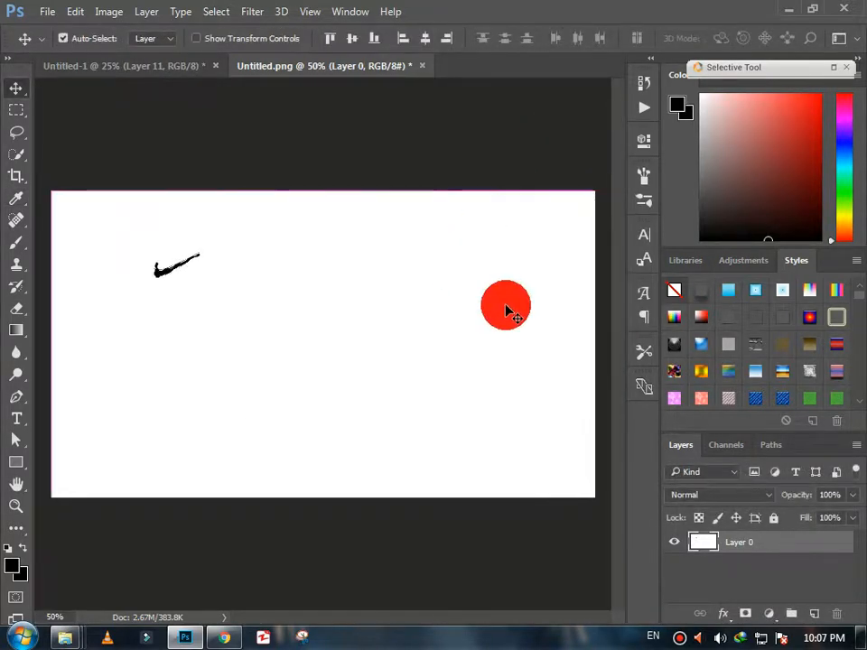
- Copy the selected swoosh to its own layer, hide the white background layer, and bring the swoosh into the poster beside the Portugal crest
key(ctrl+j)
click(674, 563)
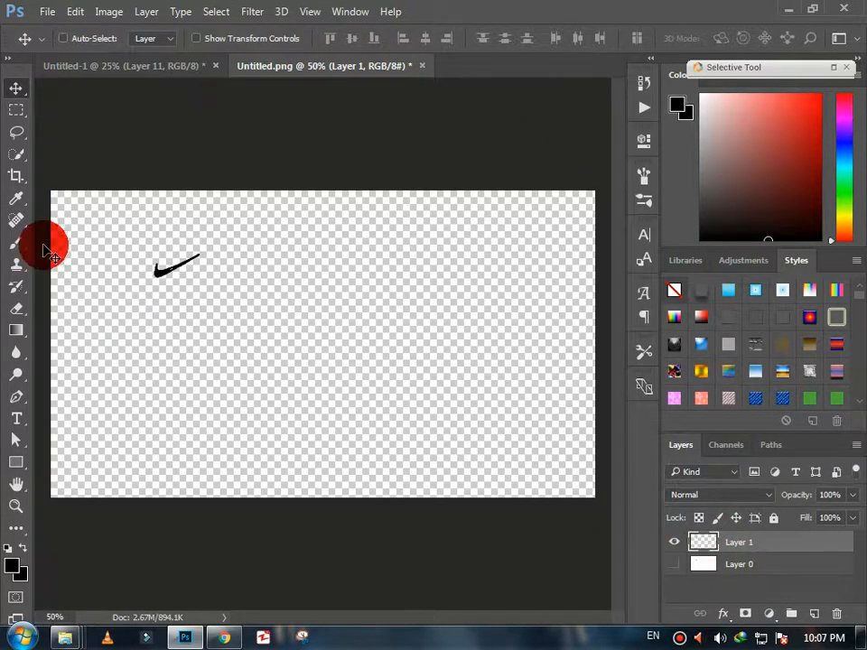
click(17, 88)
drag(157, 270, 192, 136)
- Add a vertical bar character in Impact between the crest and the swoosh and colour it black
click(17, 418)
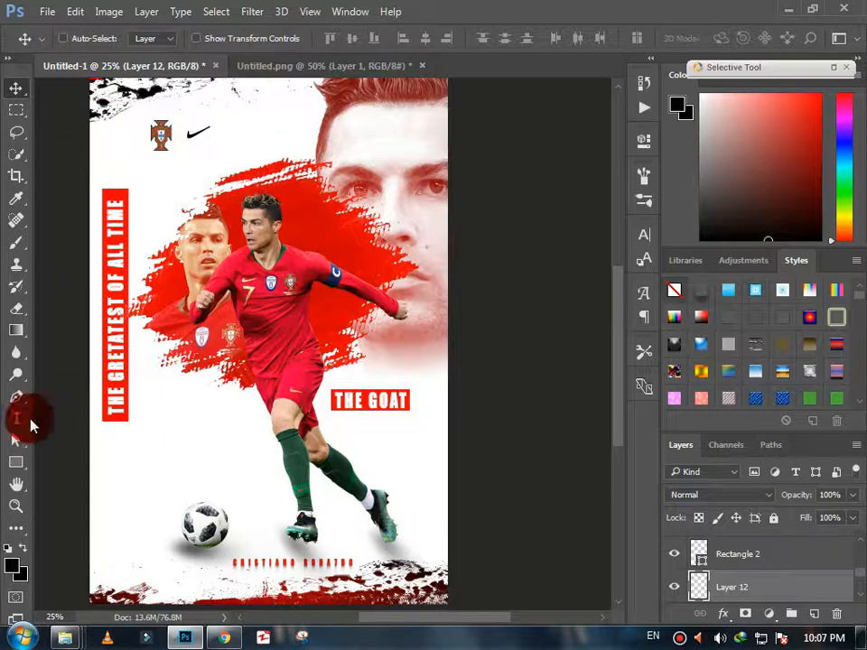
click(178, 133)
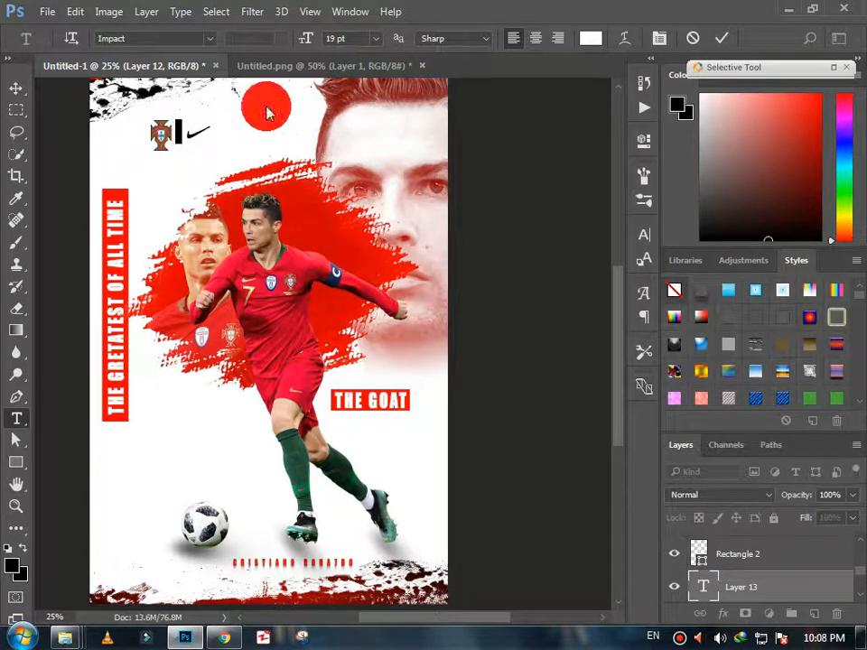
click(374, 38)
click(358, 323)
drag(202, 135, 190, 176)
key(ctrl+a)
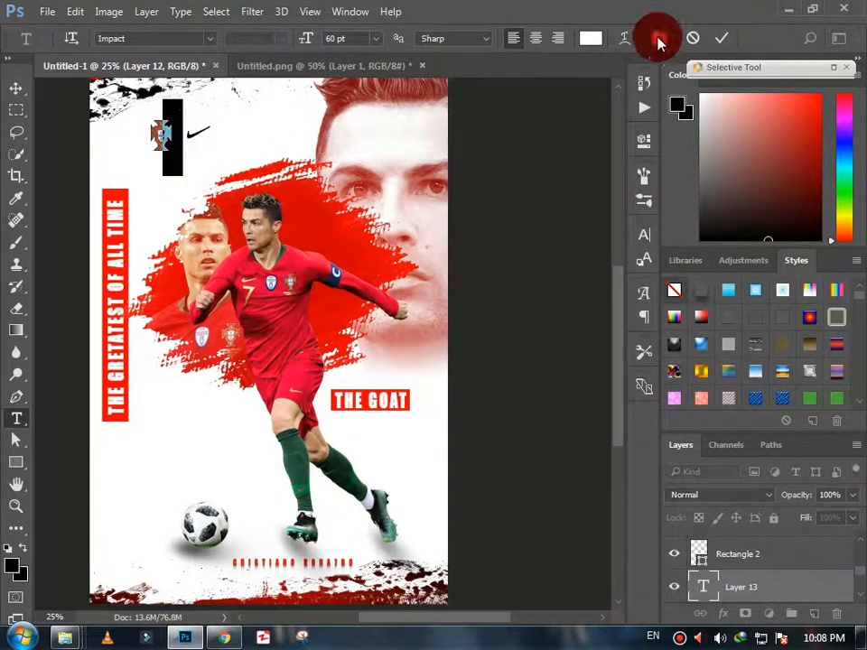
click(591, 38)
drag(541, 383, 541, 397)
click(687, 163)
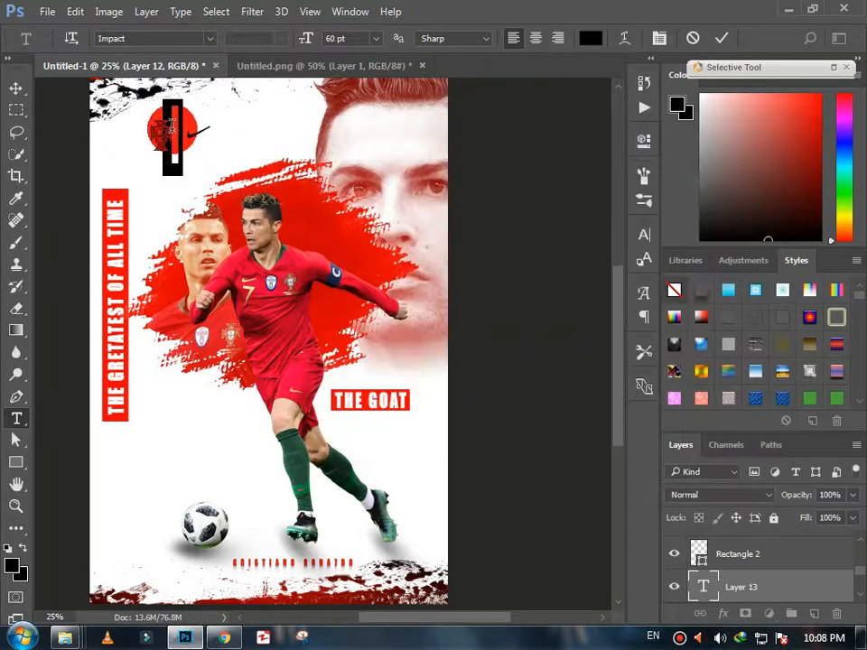
- Set the vertical bar's font size to 19 pt and commit the text
click(375, 38)
click(366, 195)
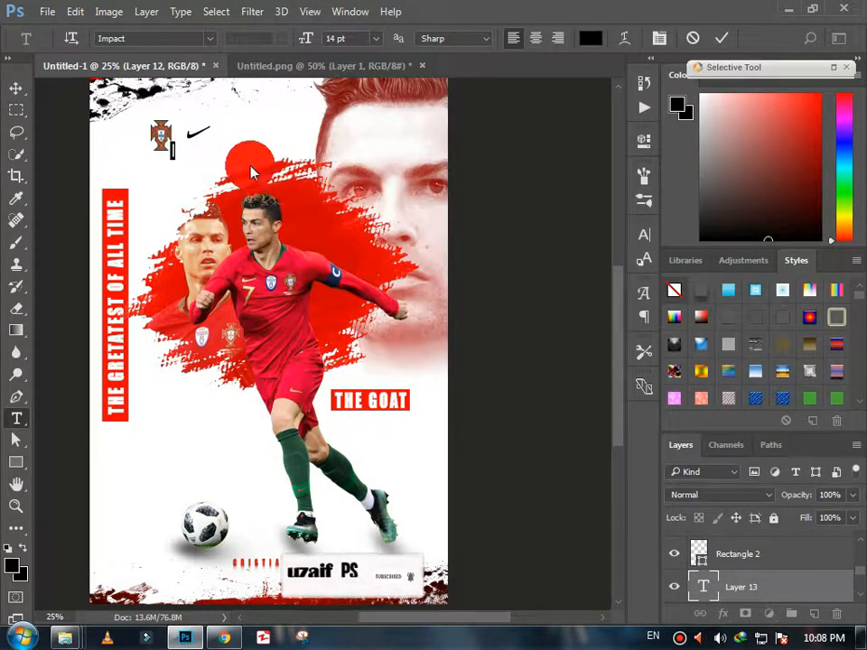
click(306, 40)
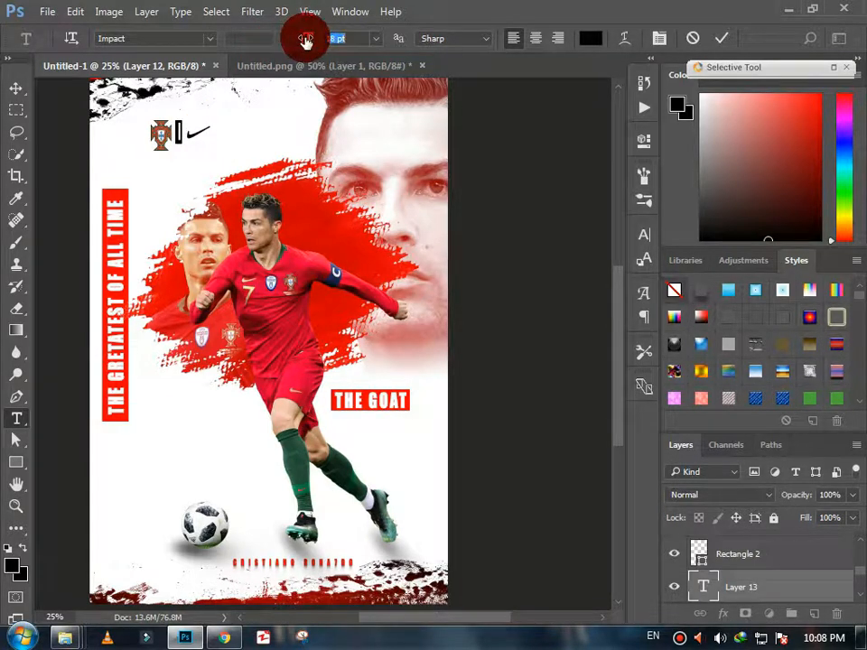
drag(305, 41, 310, 41)
key(ctrl+Return)
click(175, 131)
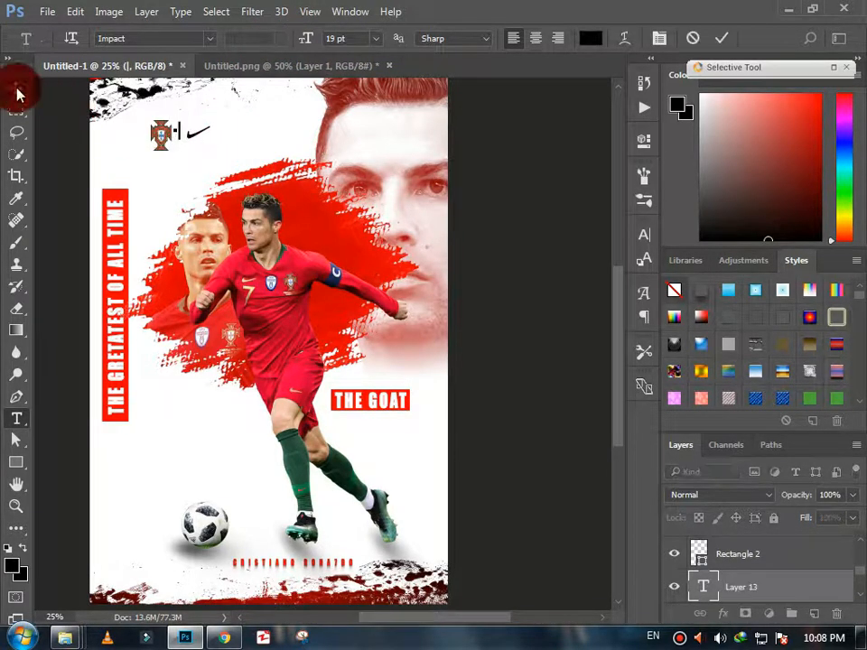
click(17, 90)
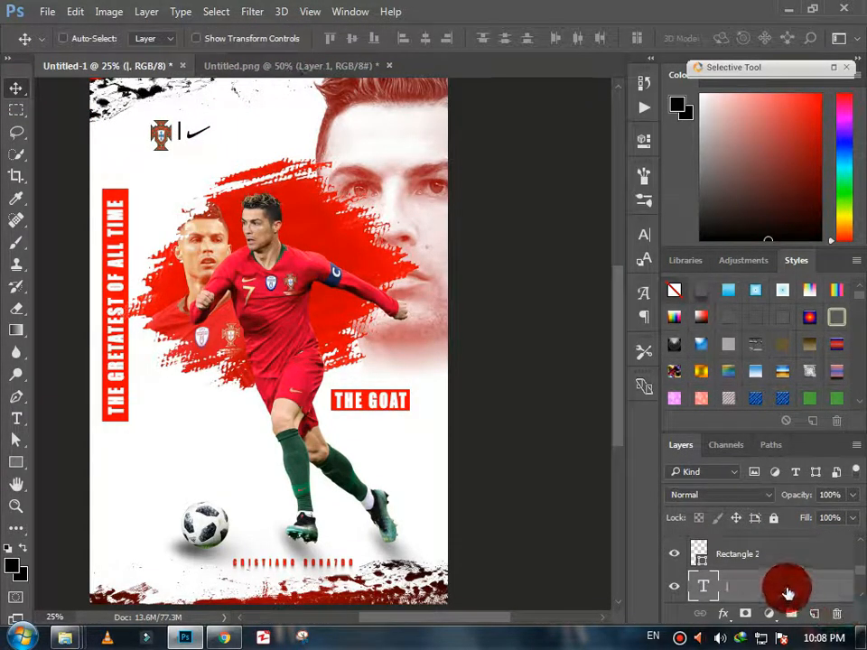
- Nudge the vertical bar into place between crest and swoosh and stretch its height to 104%, applying the transformation
drag(207, 154, 201, 152)
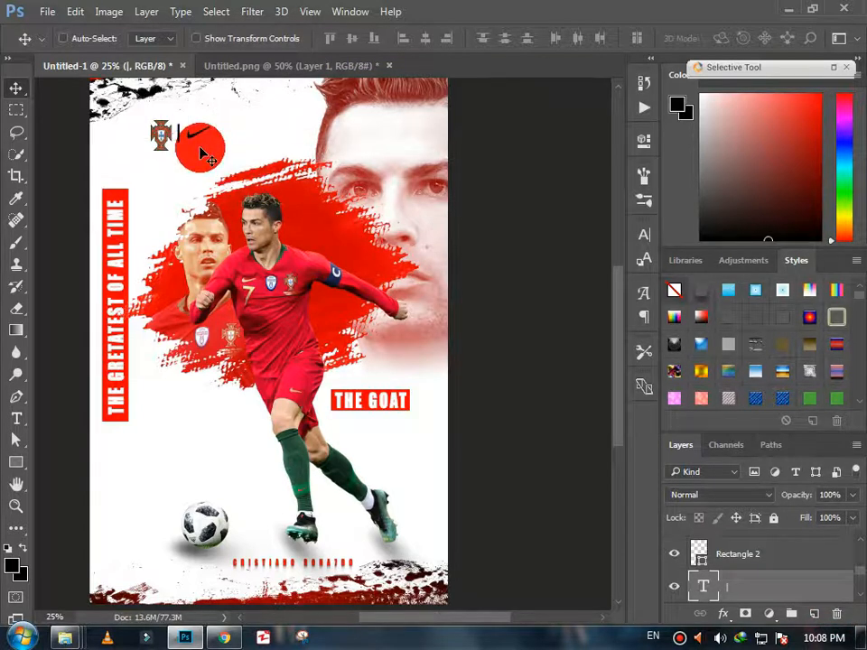
key(ctrl+t)
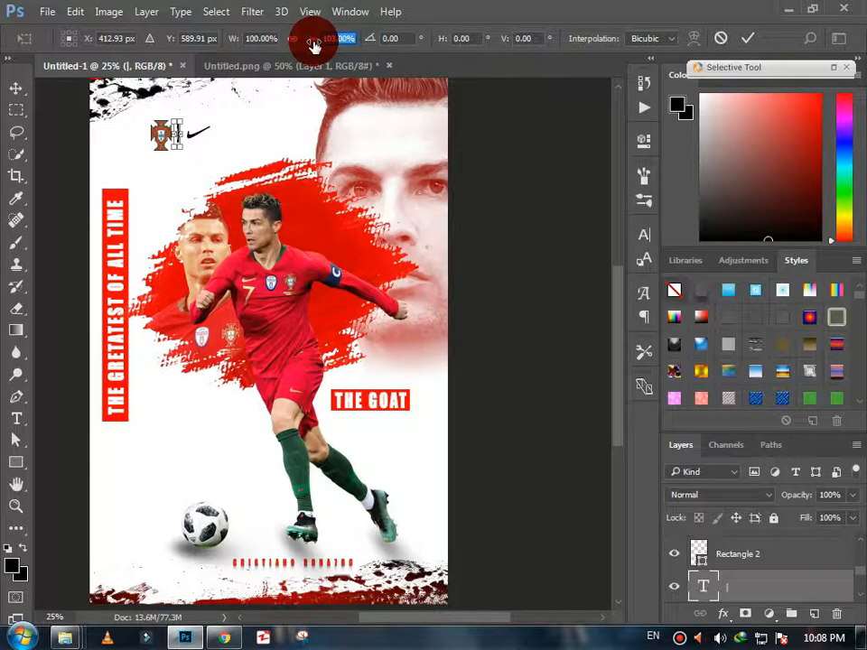
click(15, 92)
click(411, 250)
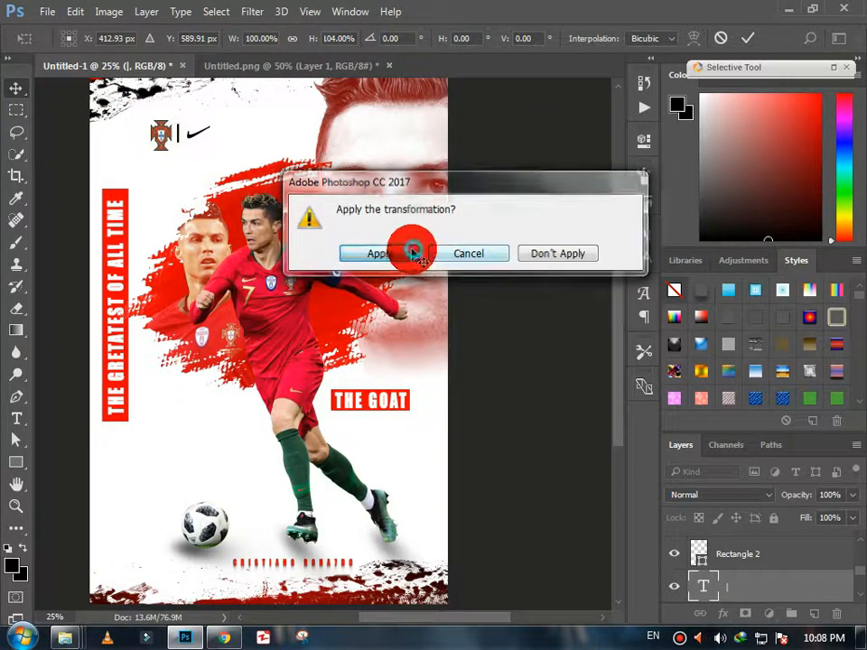
- Recolour the Nike swoosh on Layer 12 red with a Color Overlay layer style
scroll(789, 596, down, 1)
scroll(789, 588, up, 3)
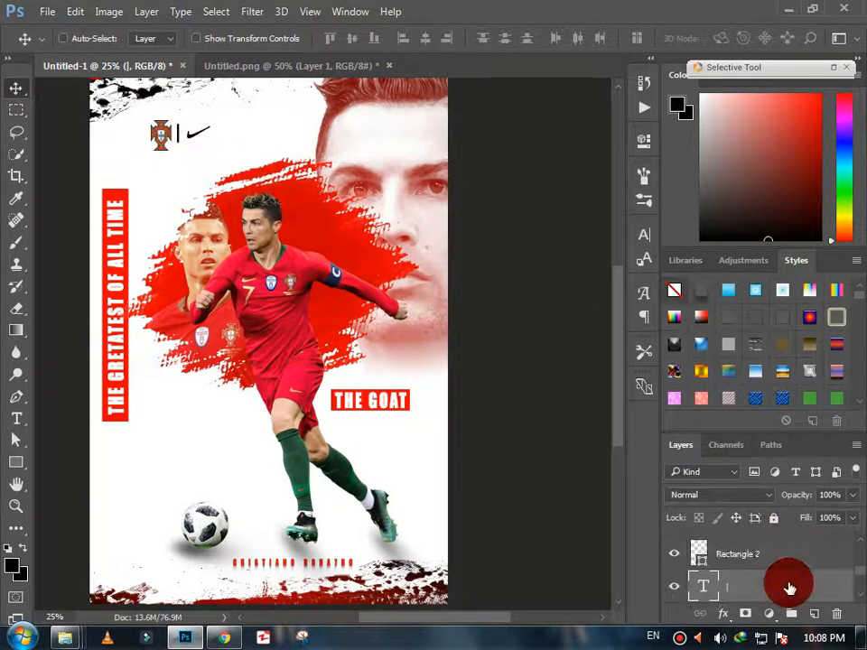
scroll(789, 588, down, 3)
click(790, 588)
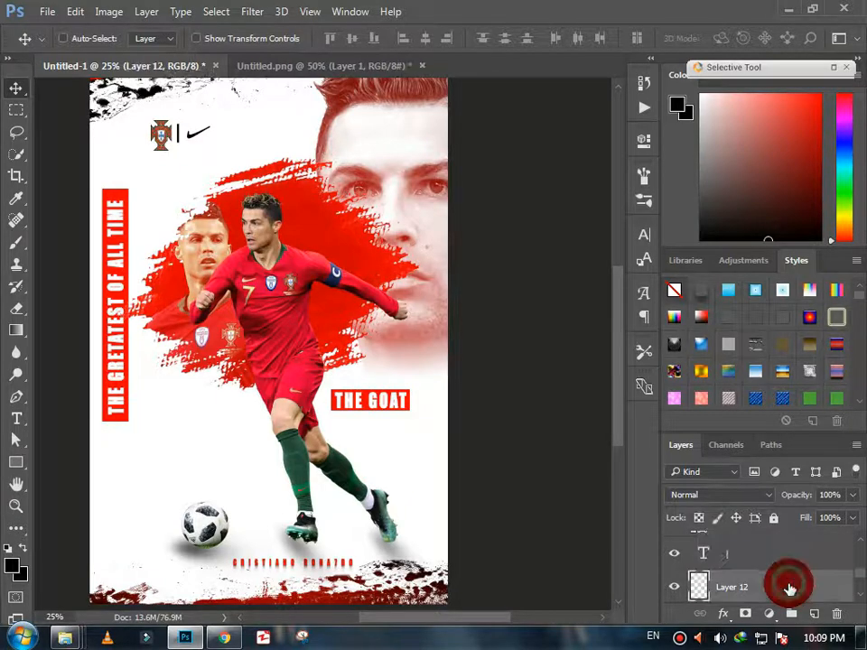
double_click(833, 591)
drag(397, 65, 804, 64)
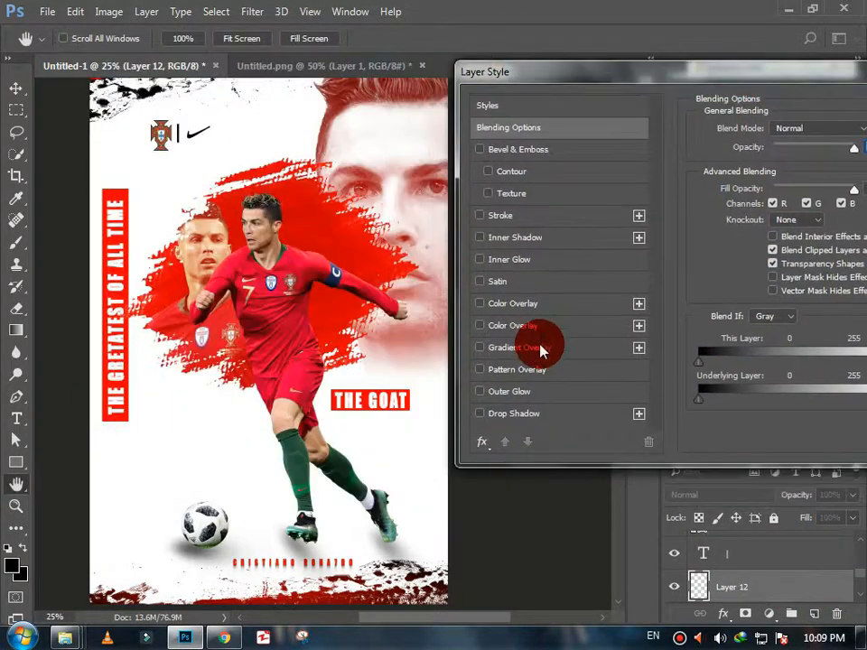
click(479, 305)
drag(693, 73, 580, 95)
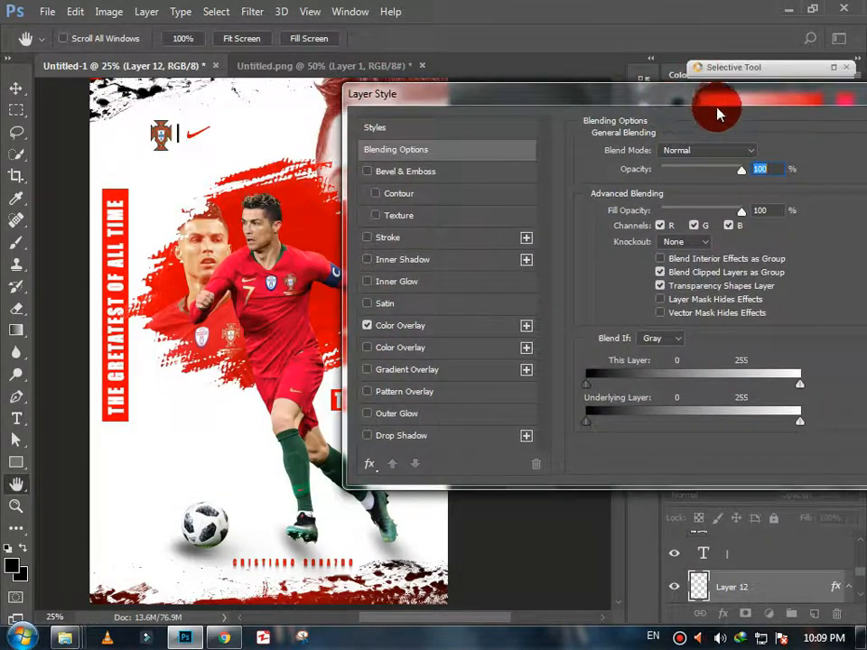
drag(721, 101, 573, 109)
click(801, 136)
key(v)
click(217, 209)
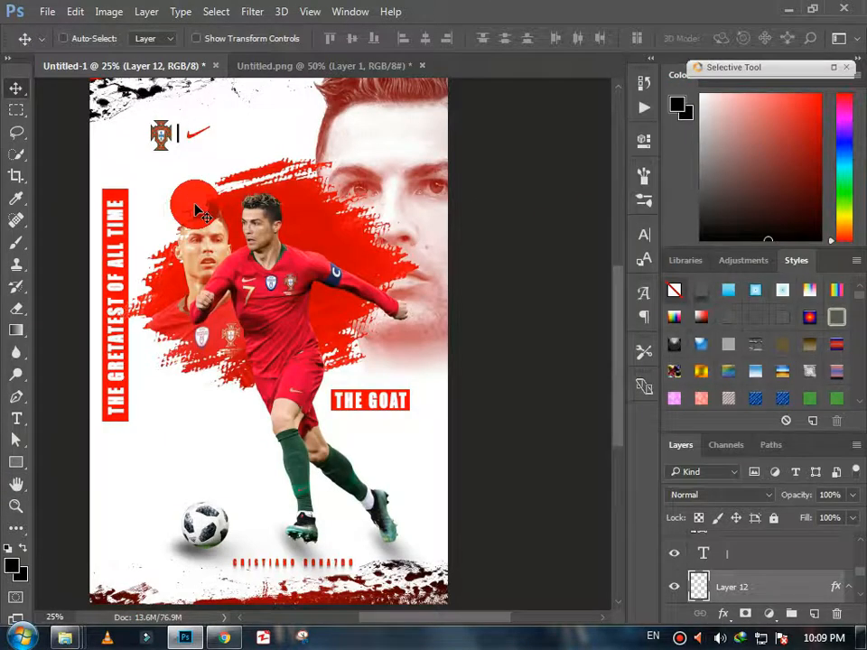
- Fit the whole poster on screen and review the overall composition
scroll(392, 388, up, 1)
scroll(178, 412, down, 3)
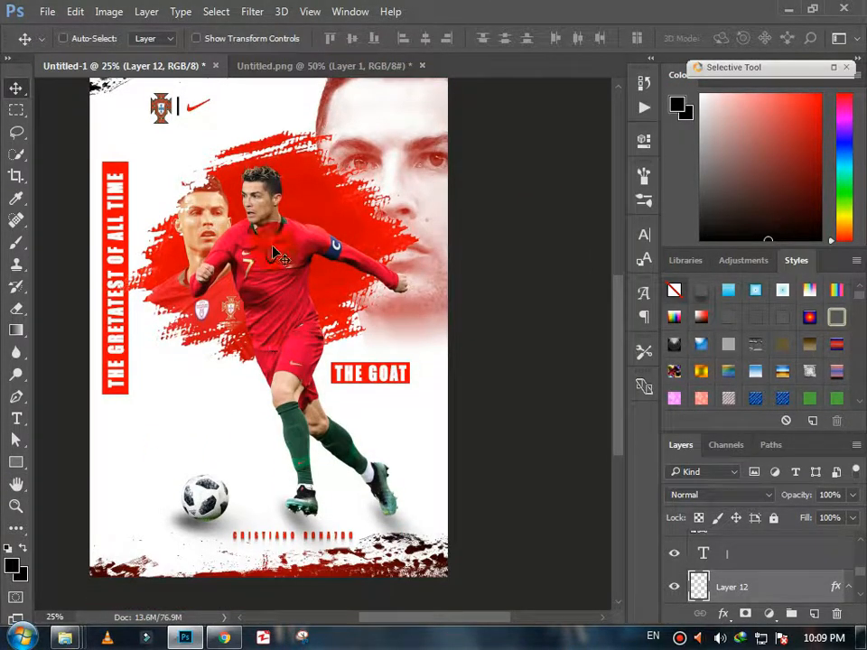
scroll(160, 384, up, 3)
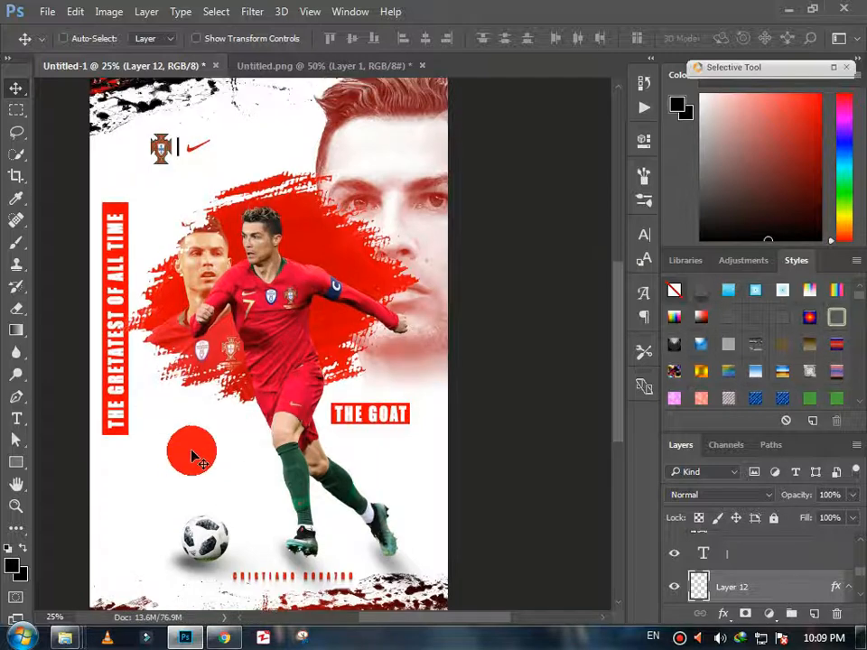
click(16, 505)
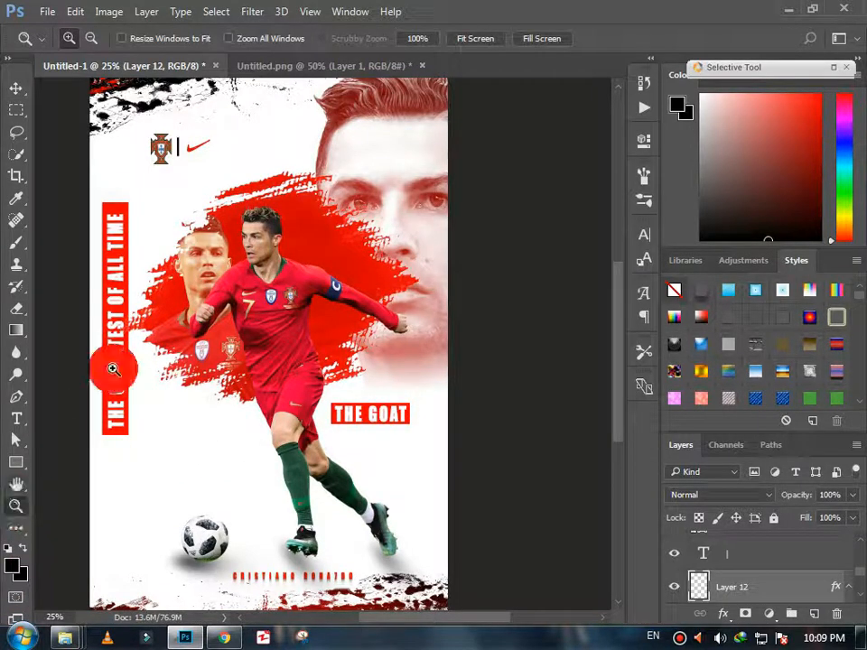
click(492, 36)
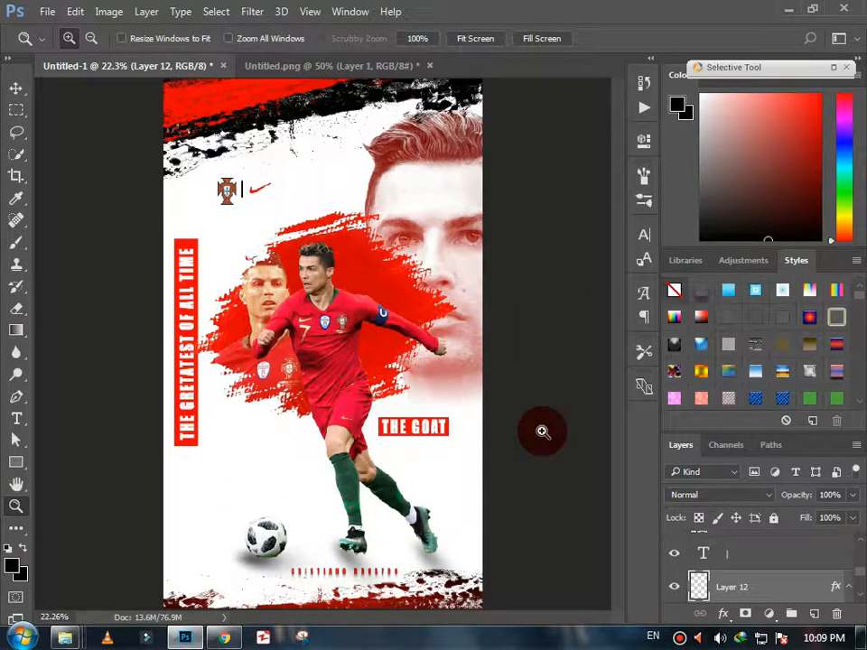